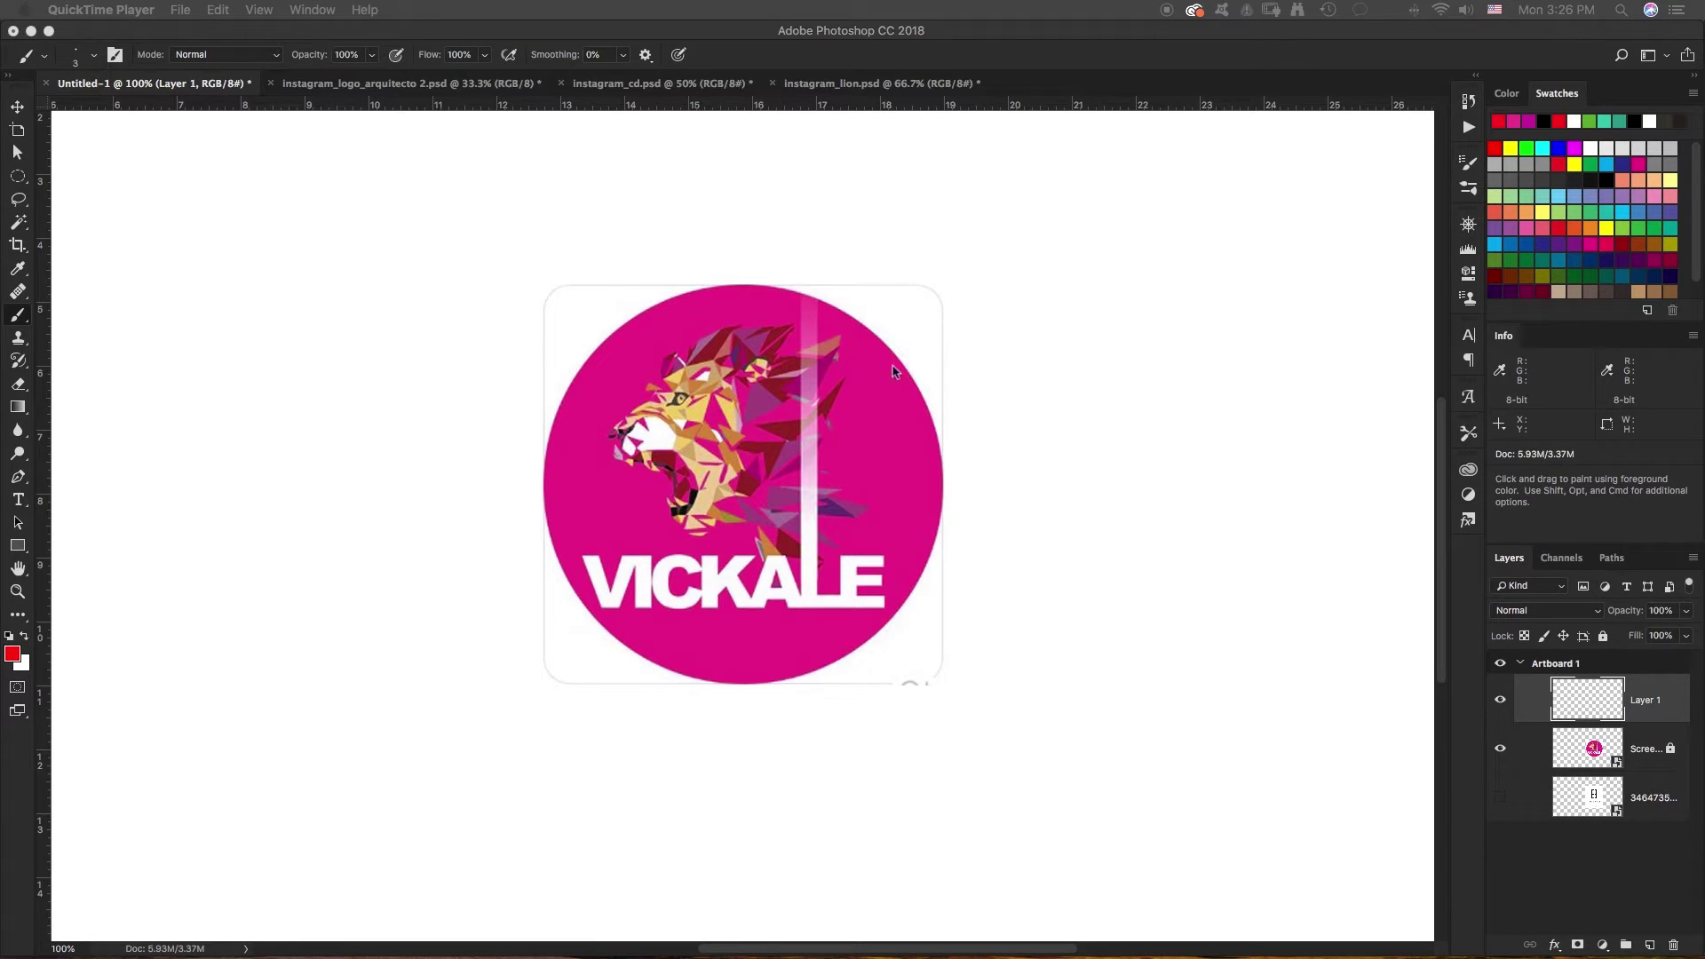
Examine the lion artwork, vertical white bar and VICKALE lettering of the circular logo both enlarged and at small sizes
click(884, 376)
key(super+equal)
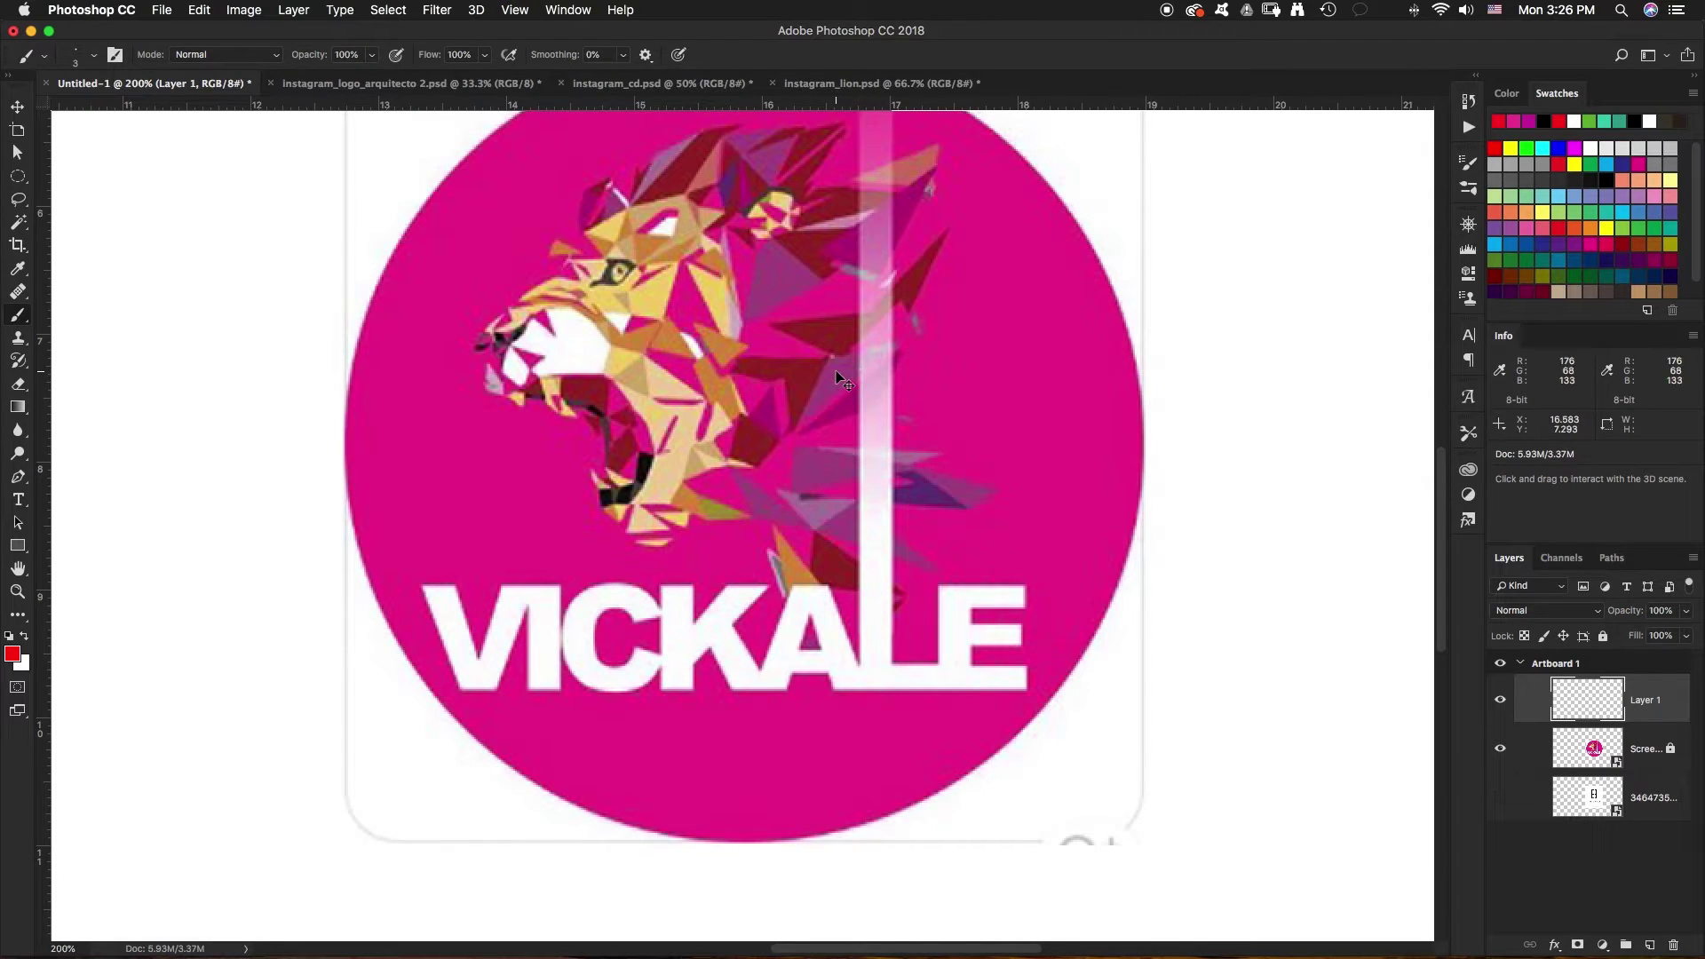
key(super+minus)
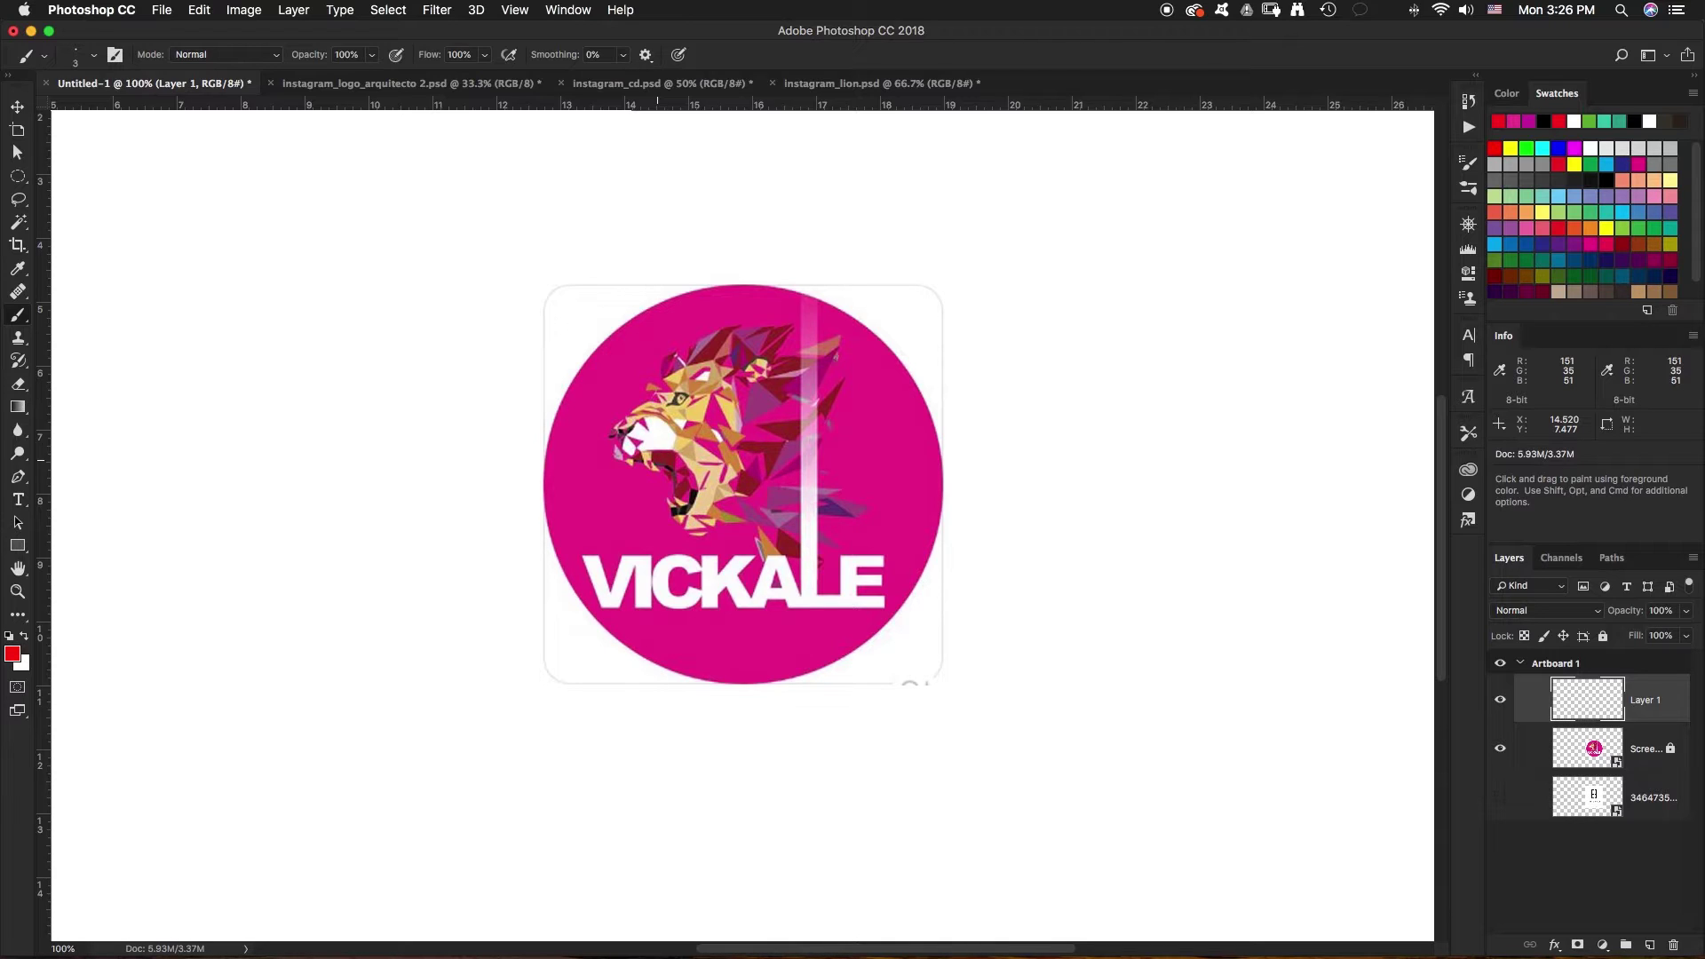
key(super+minus)
key(super+minus)
key(super+minus)
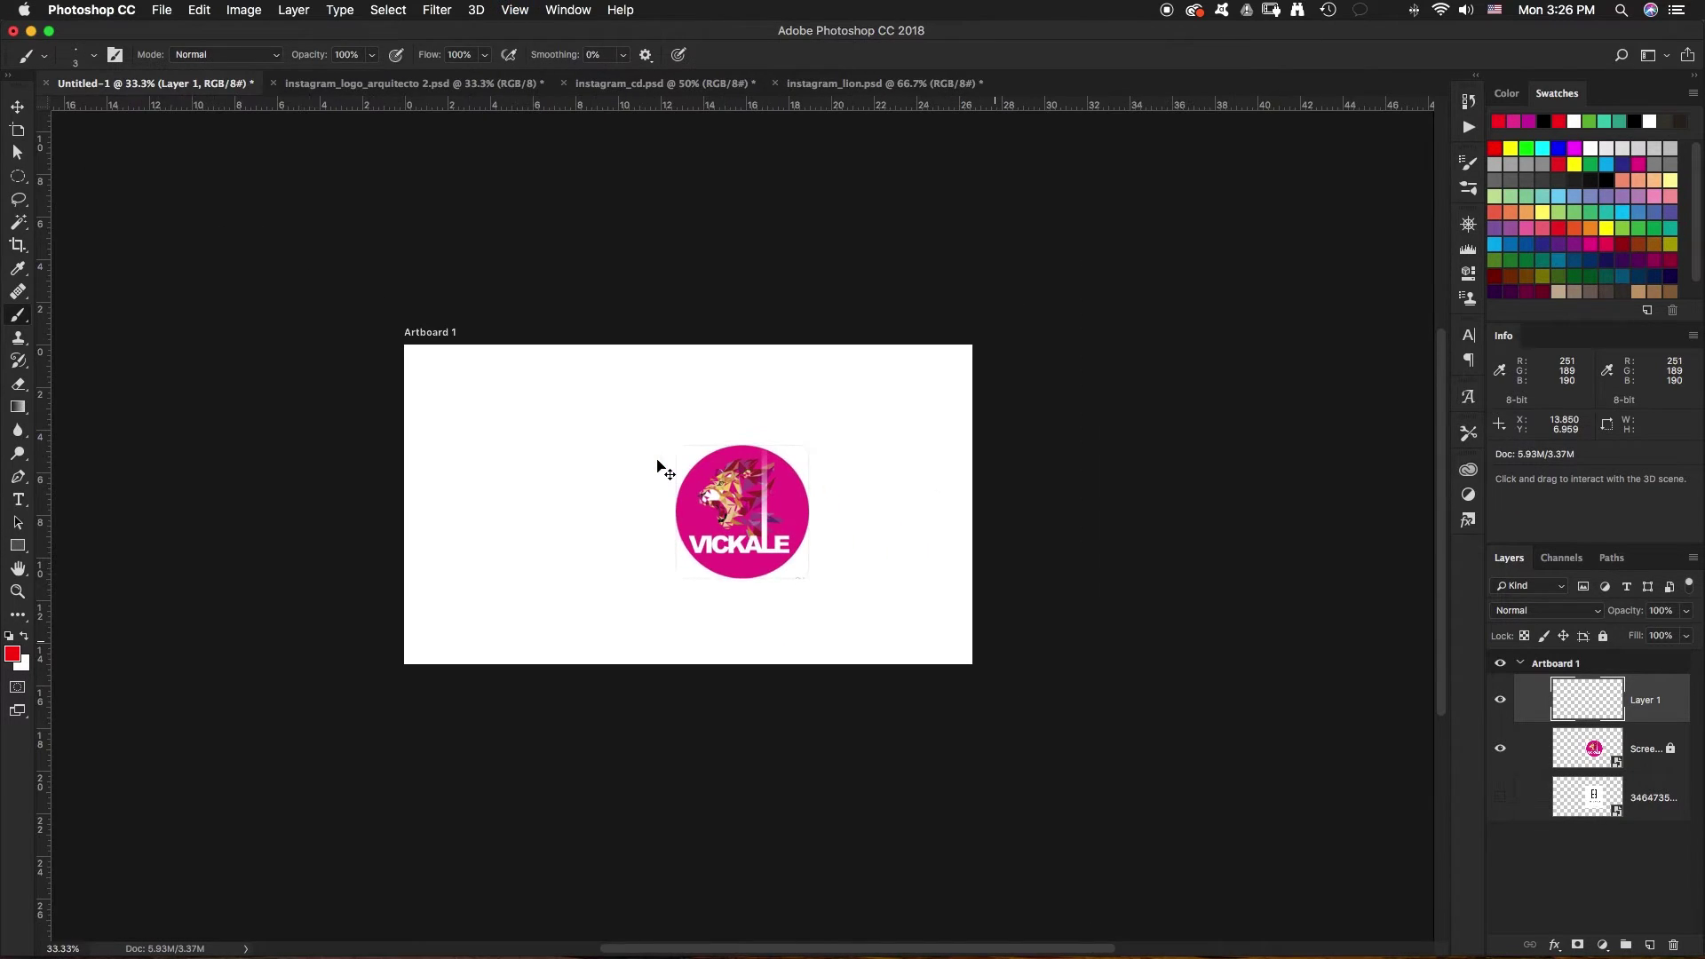
key(super+minus)
key(super+minus)
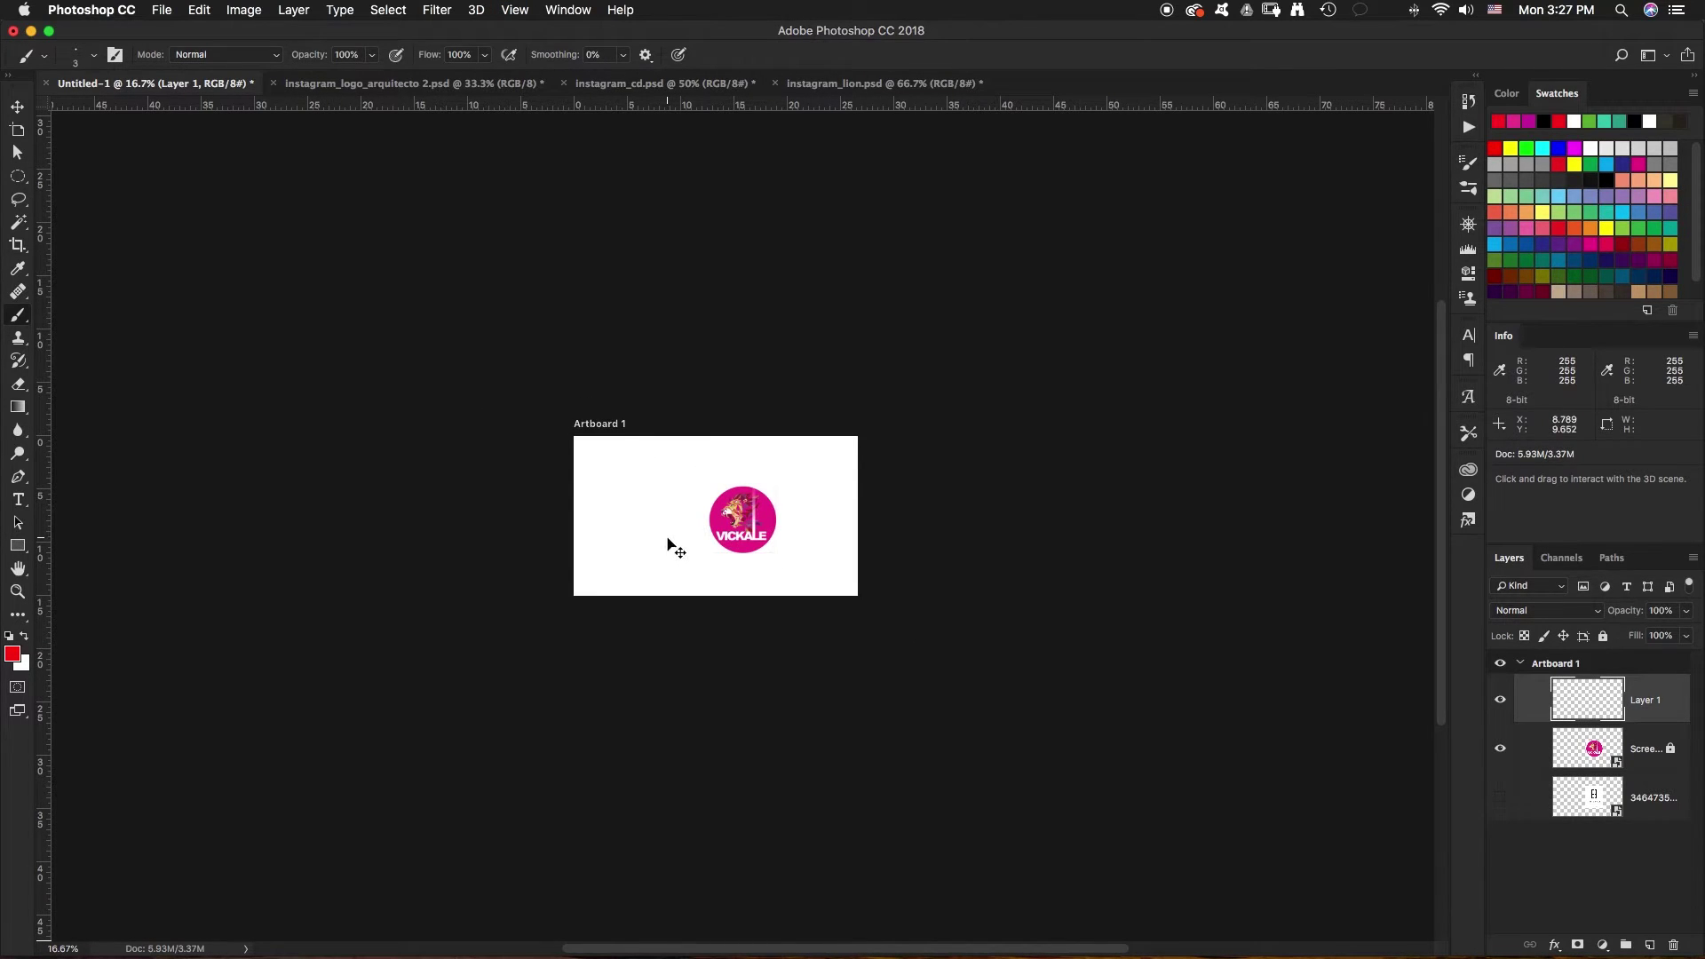
key(super+plus)
key(super+plus)
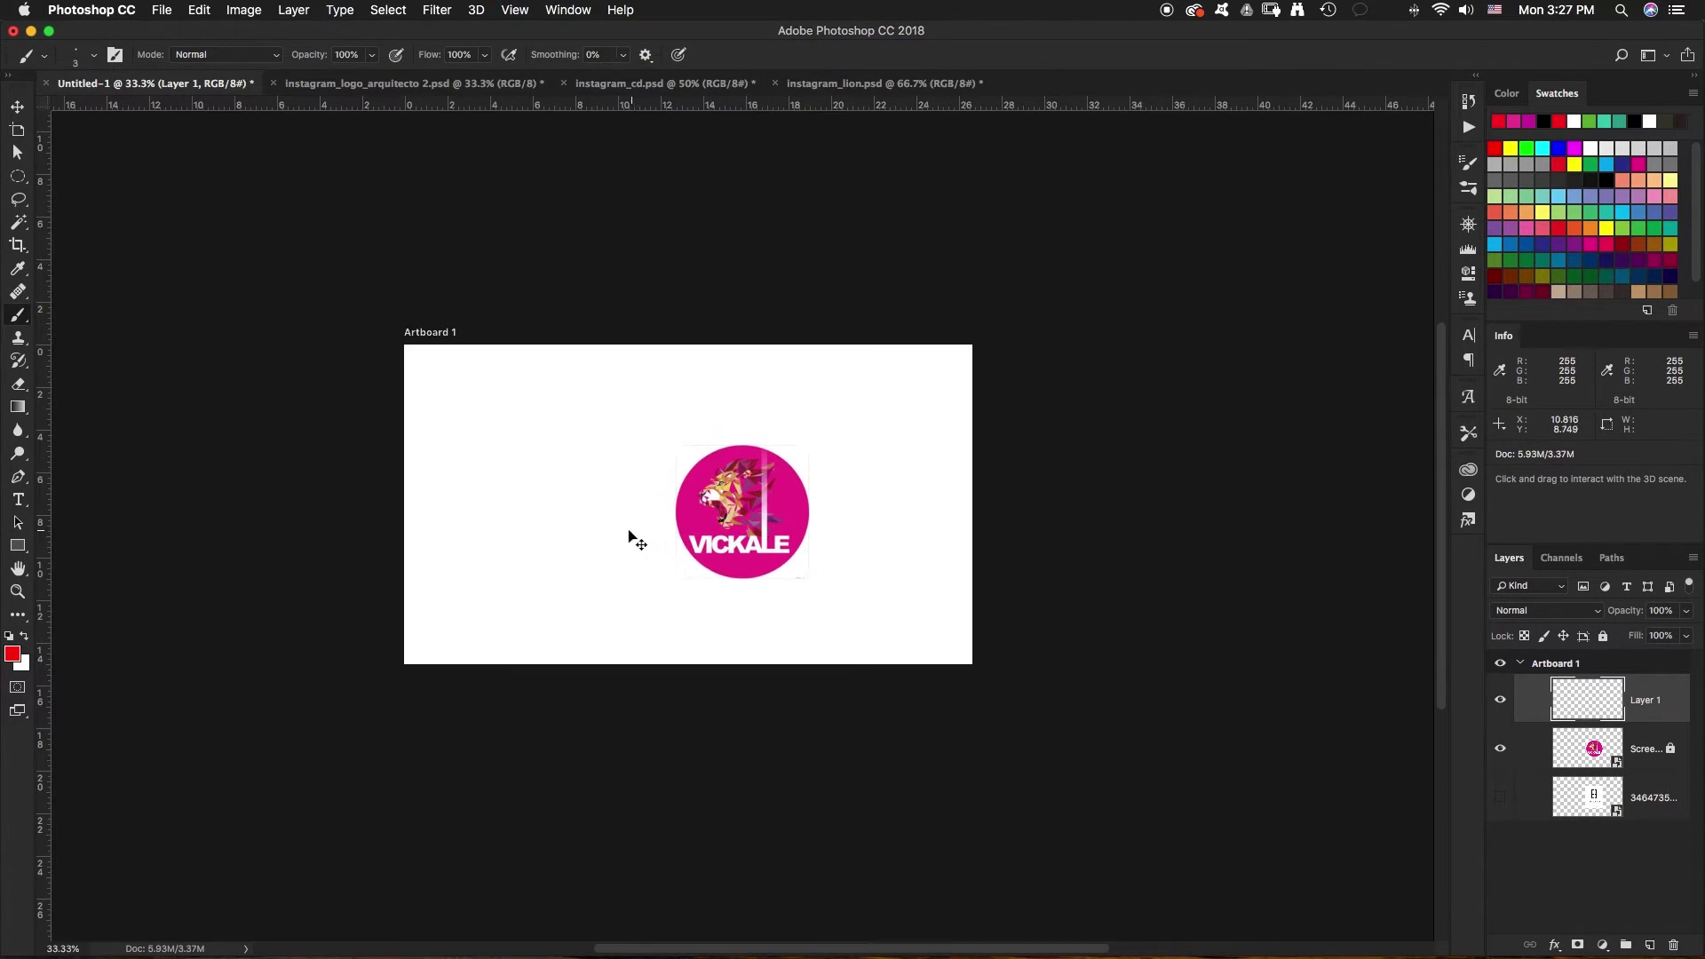
key(super+plus)
key(super+plus)
key(super+plus)
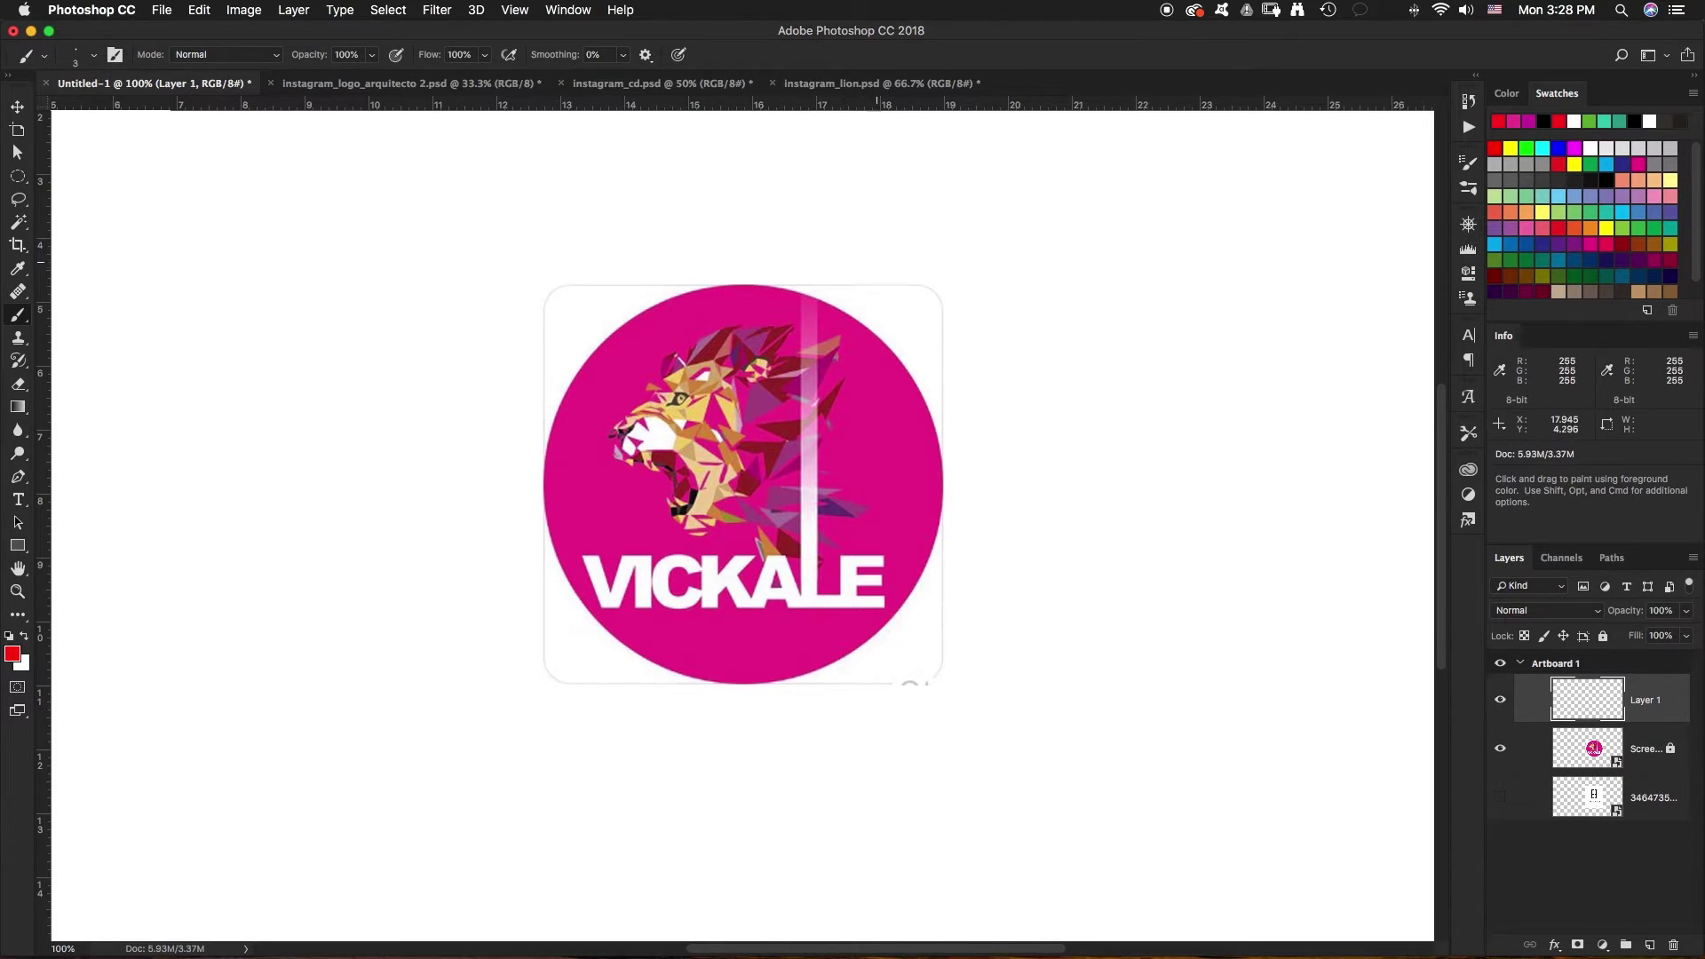
Undo the red brush annotations drawn over and around the logo, stepping back until Layer 1 is clear
key(super+shift+z)
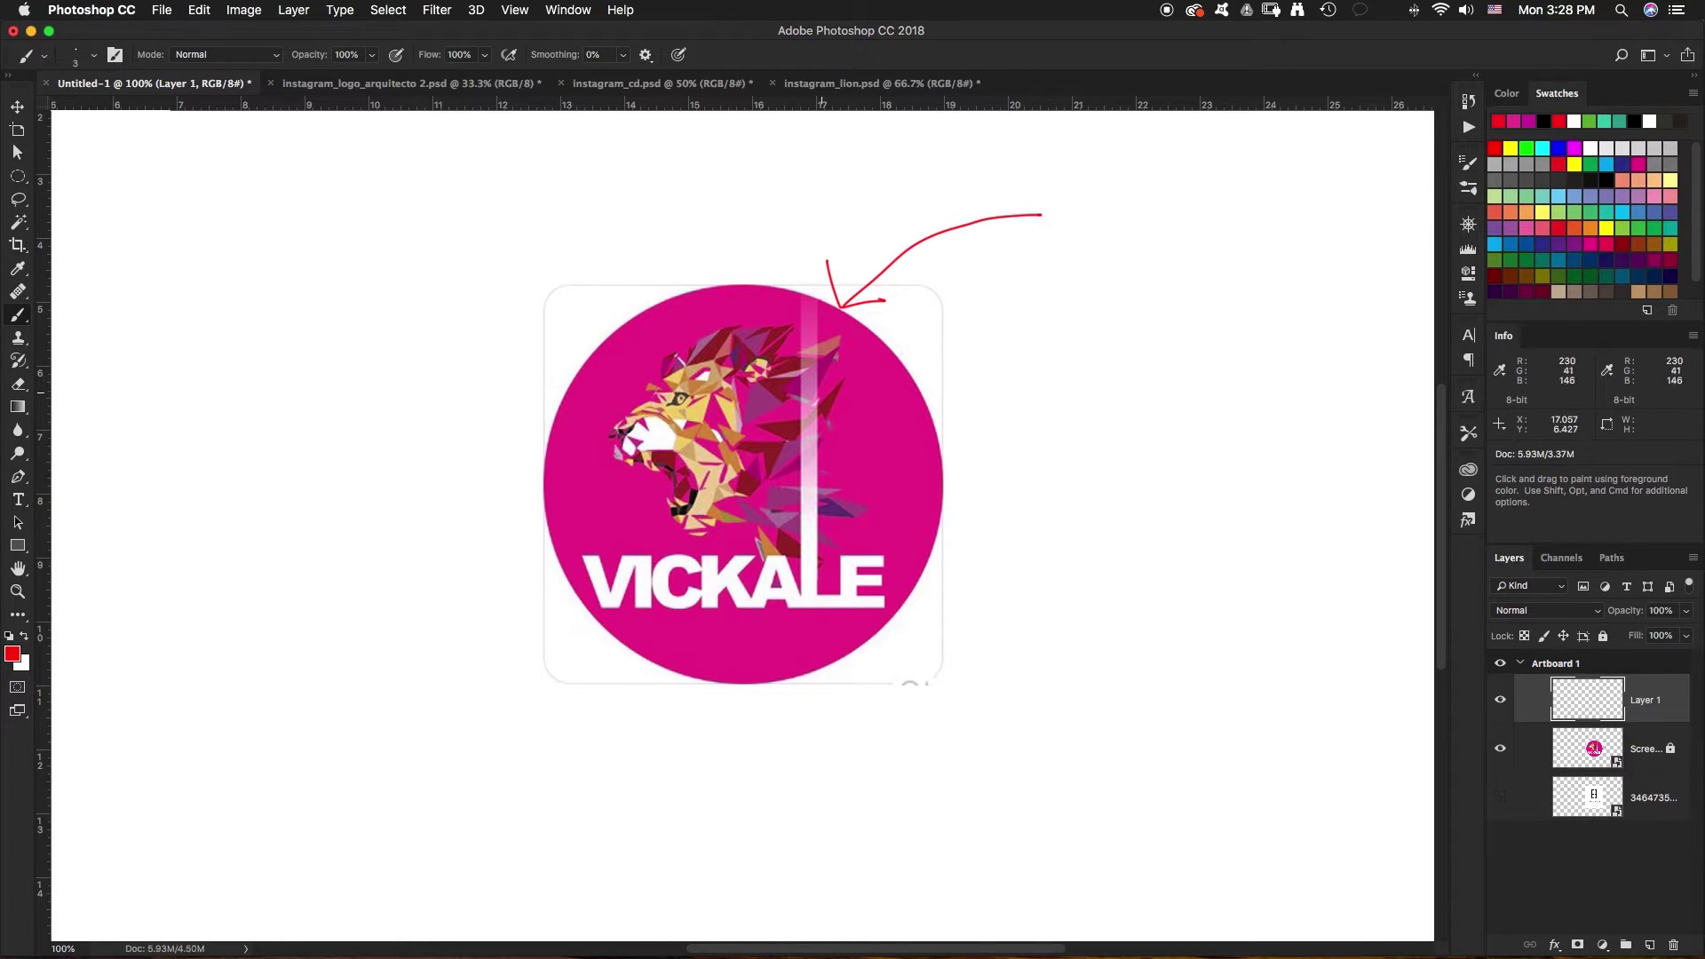
key(super+shift+z)
key(super+z)
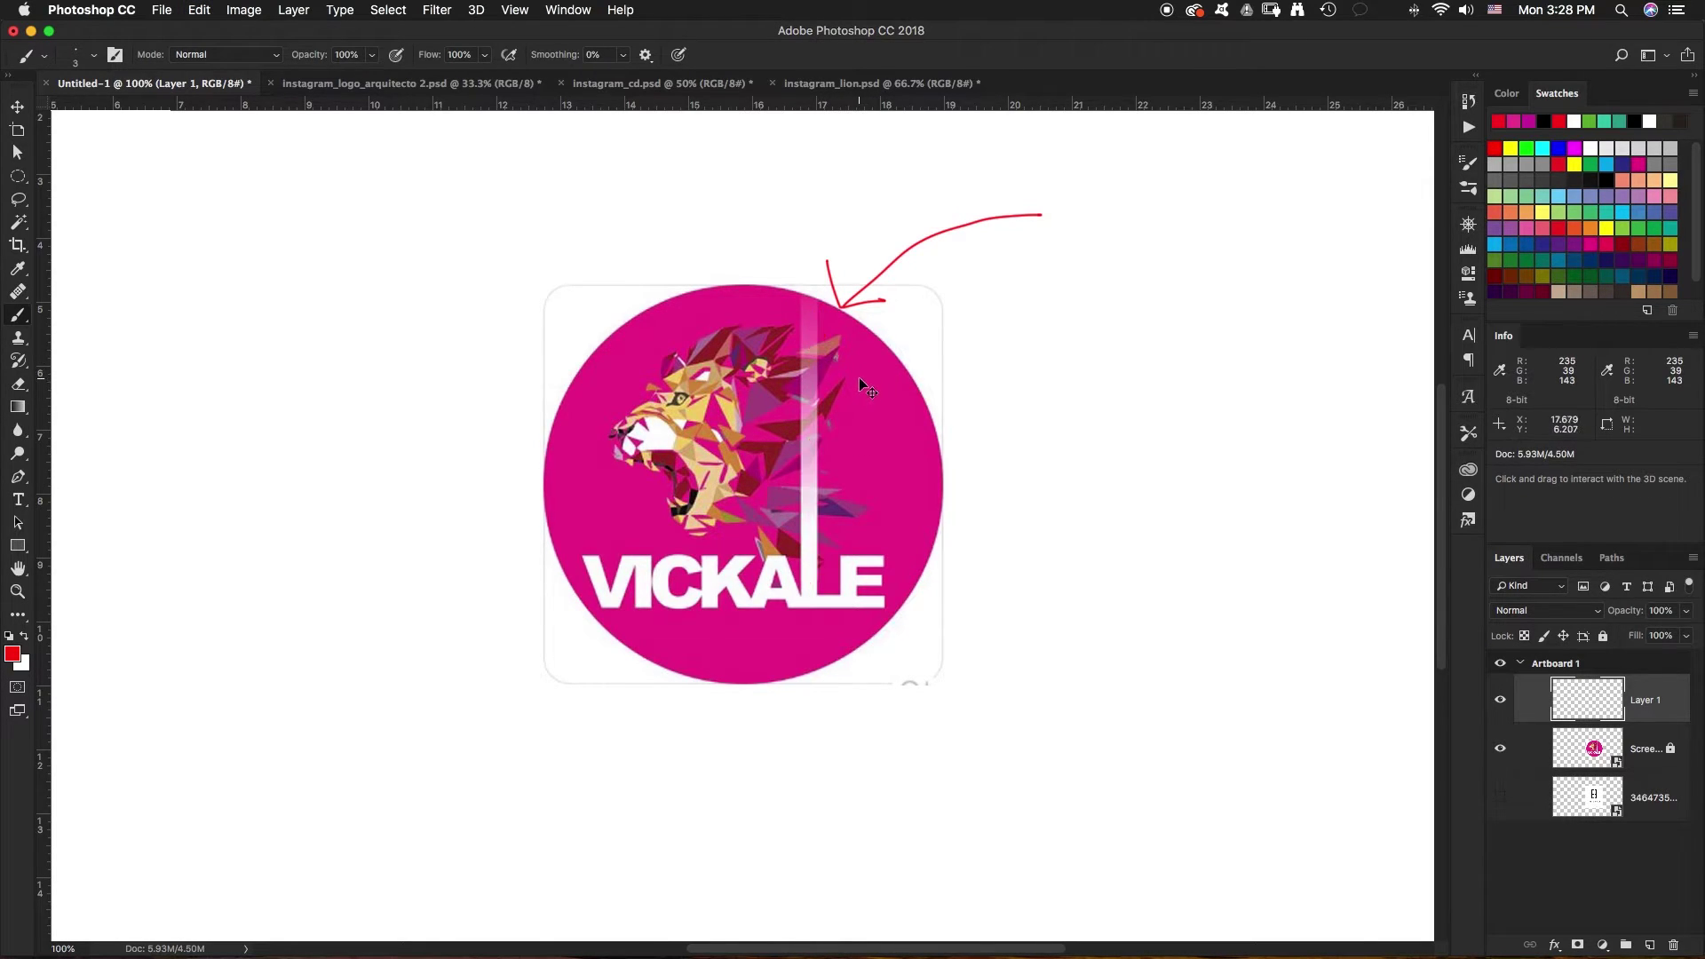
key(super+z)
key(super+shift+z)
key(super+shift+z)
key(super+shift+z)
key(alt+super+z)
key(alt+super+z)
key(alt+super+z)
key(alt+super+z)
key(alt+super+z)
key(alt+super+z)
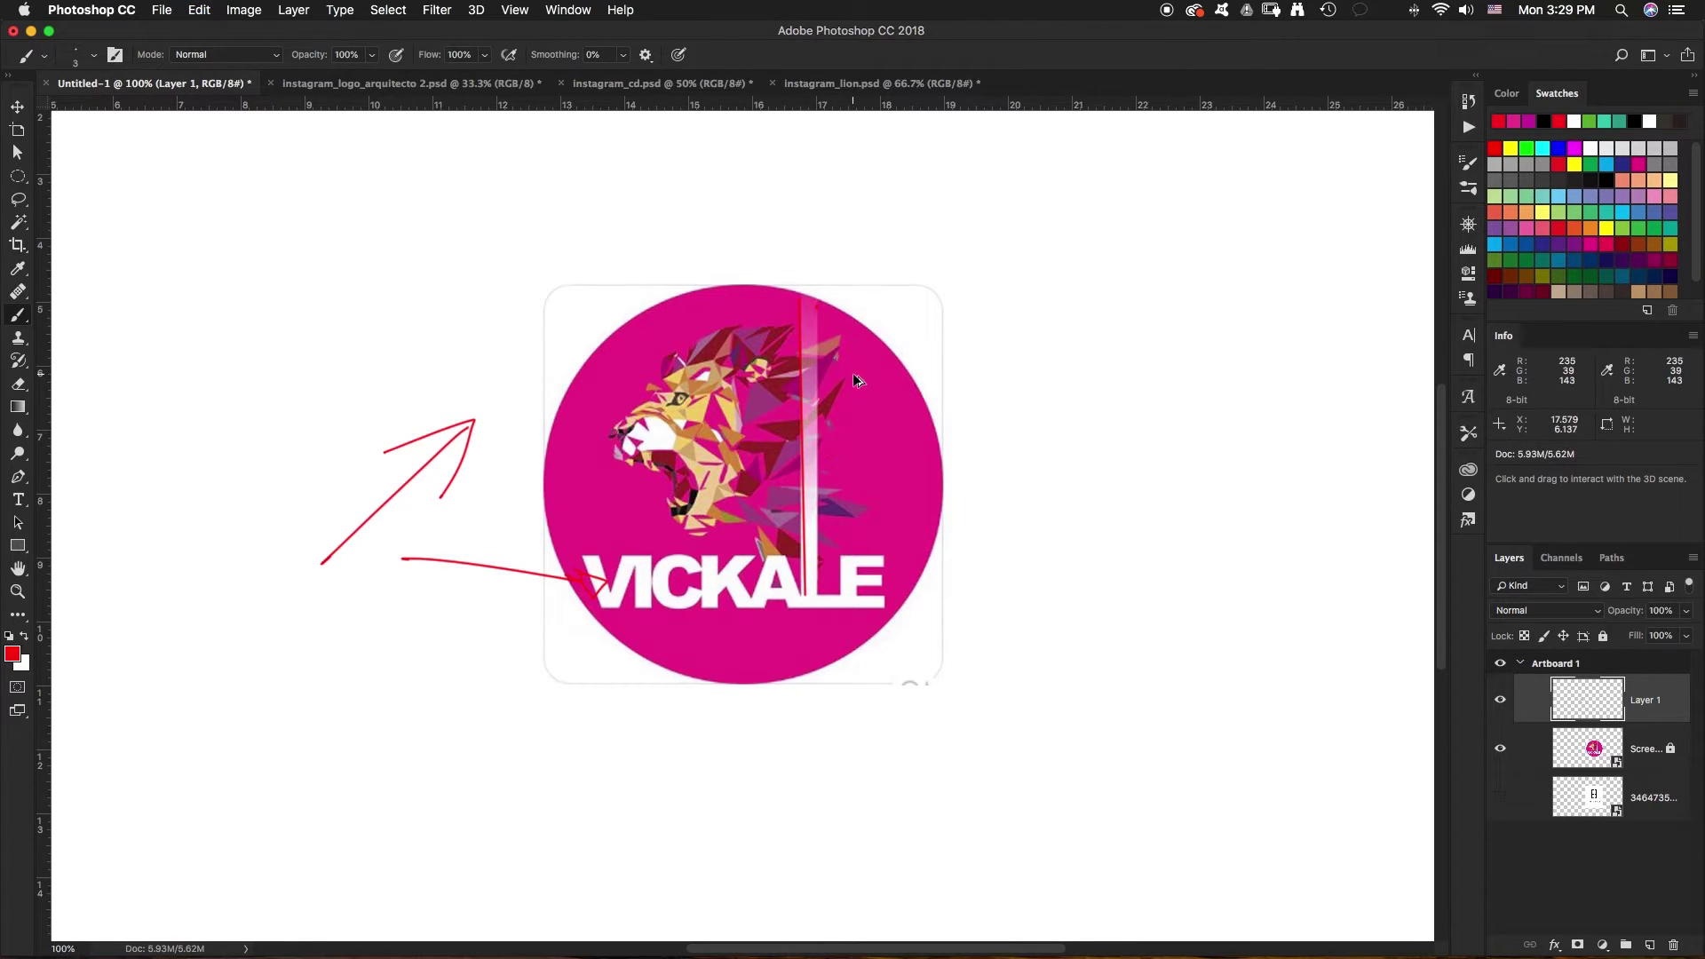
key(alt+super+z)
key(alt+super+z)
key(alt+super+z)
key(alt+super+z)
key(alt+super+z)
key(alt+super+z)
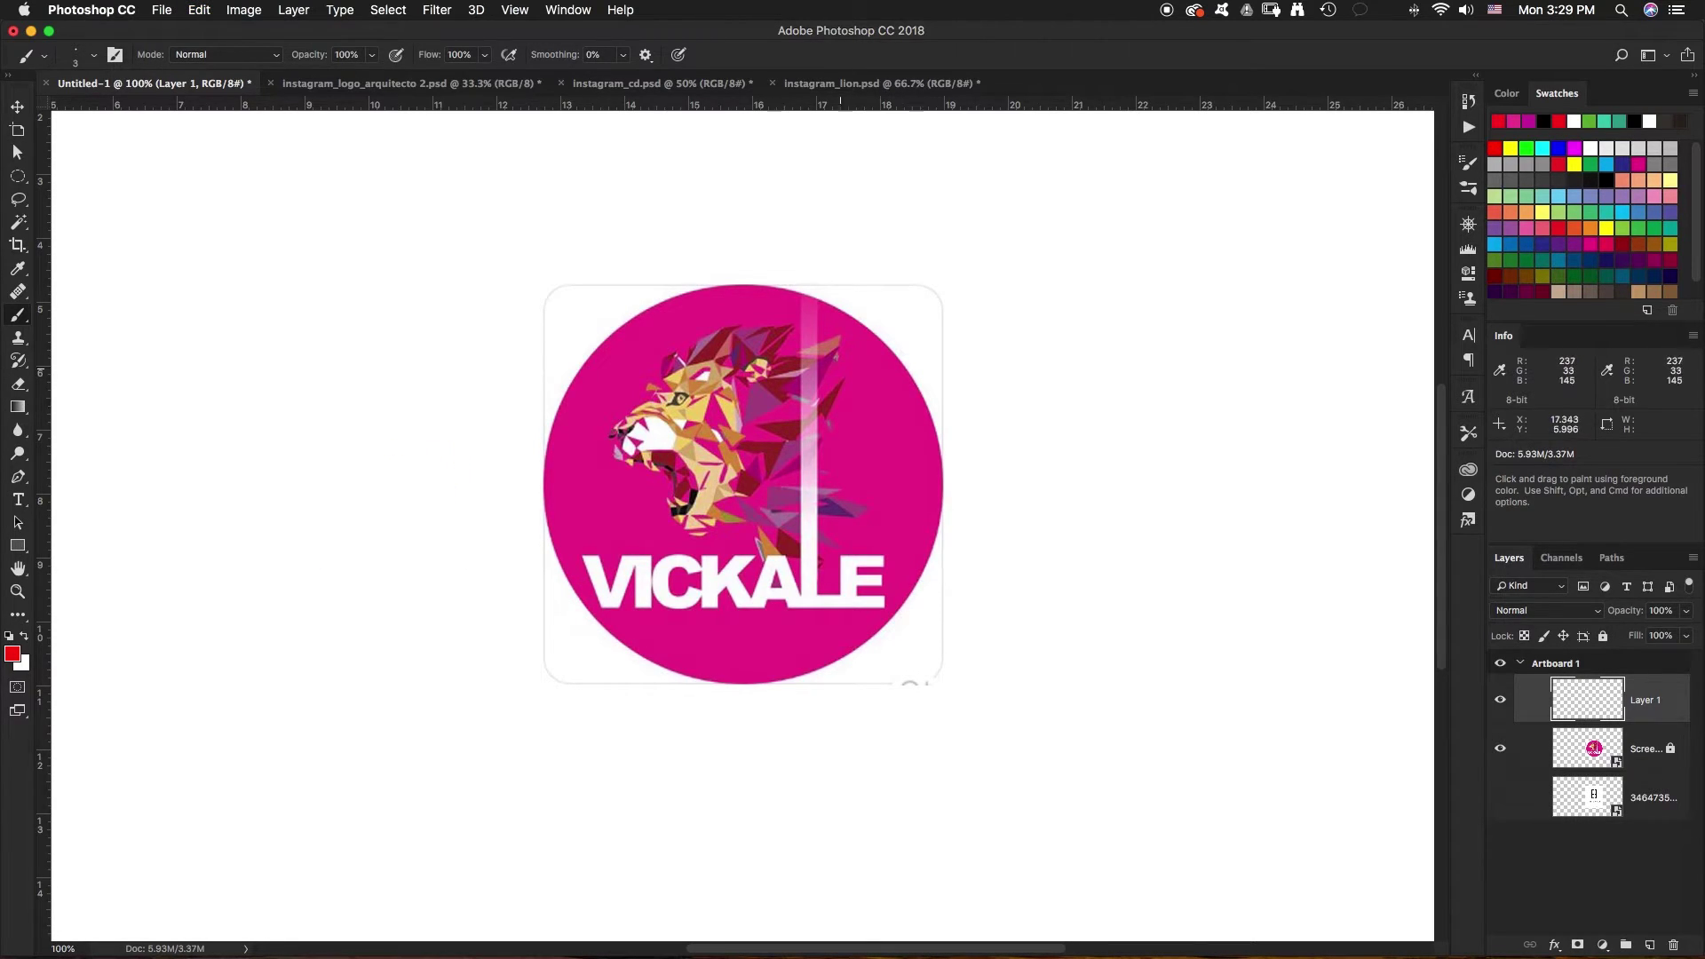
Paint a red line from the lower mane by the logo's white bar out to the blank area beside the circle
mouse_move(817, 530)
mouse_down()
mouse_move(1035, 391)
mouse_move(1102, 397)
mouse_move(1041, 417)
mouse_up()
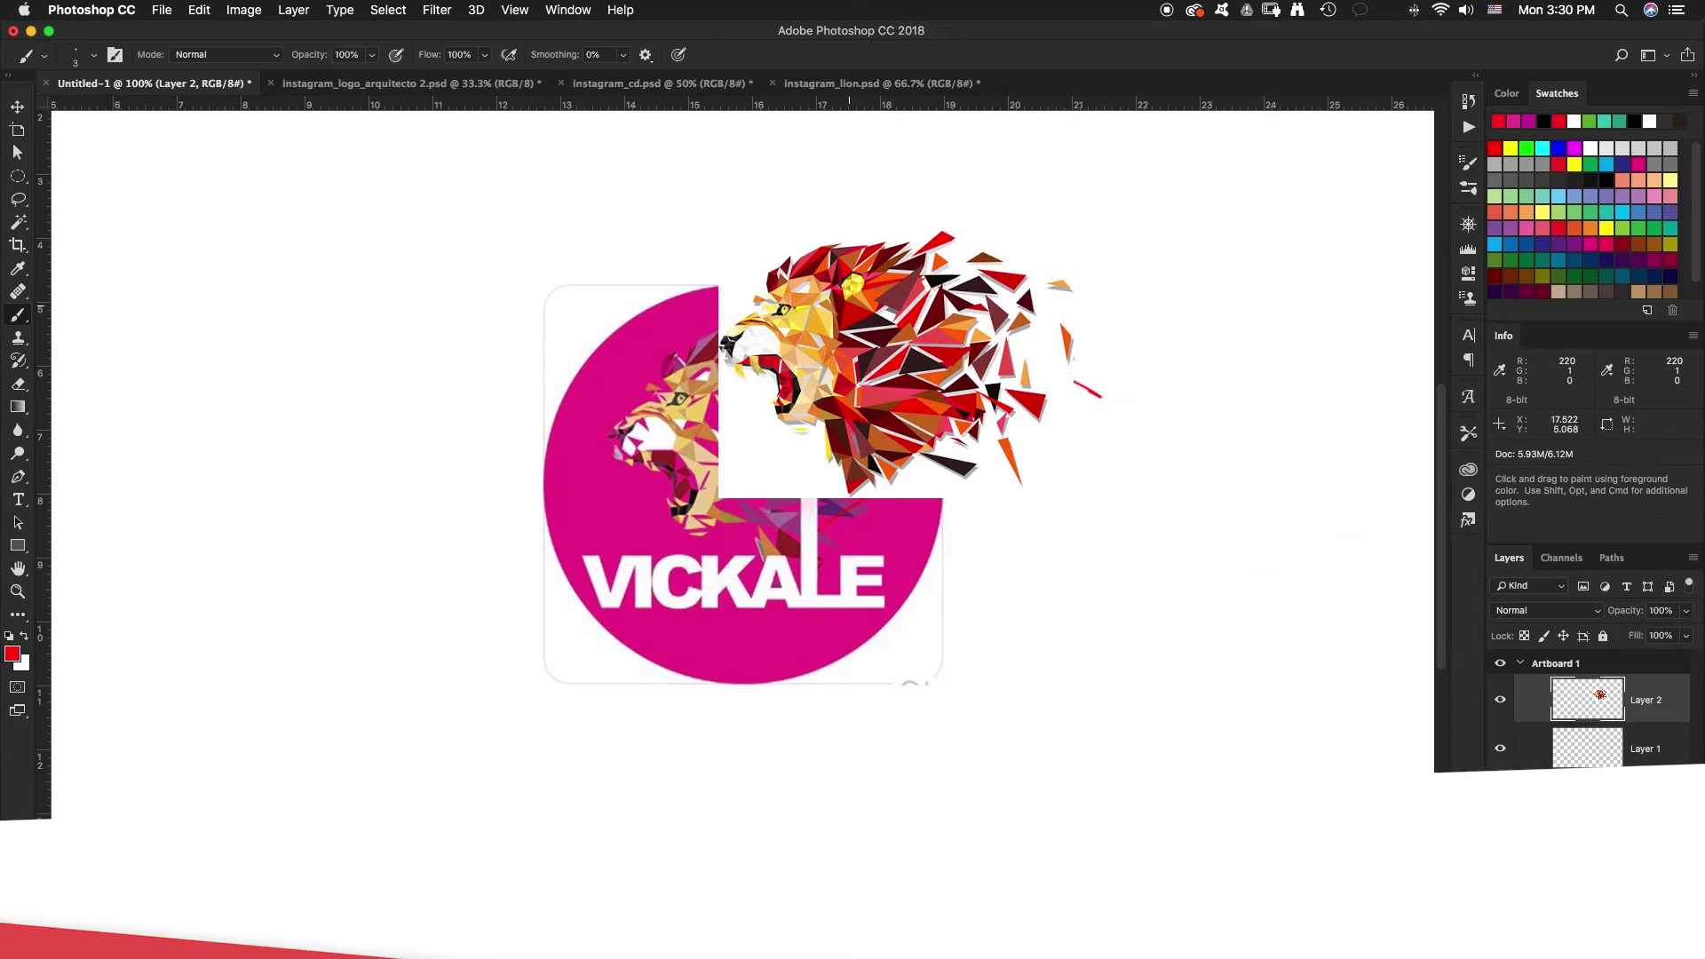
Move the red lion image on Layer 2 off the logo into the blank area at the artboard's upper left
key(v)
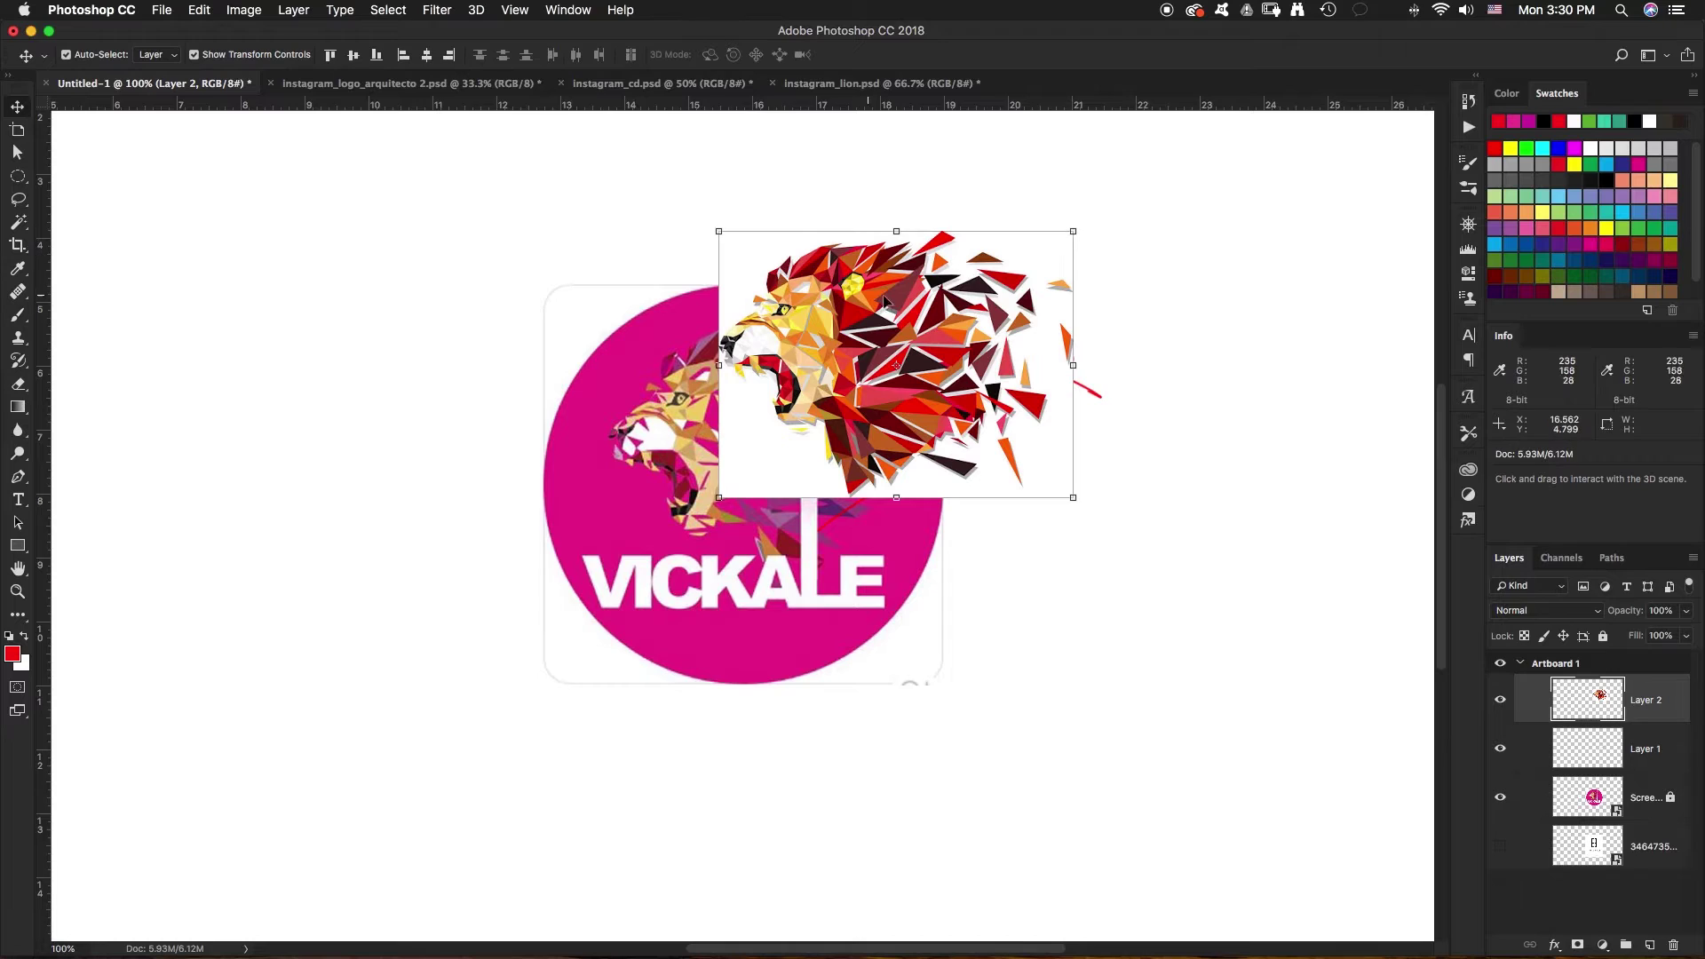
drag(885, 295, 313, 258)
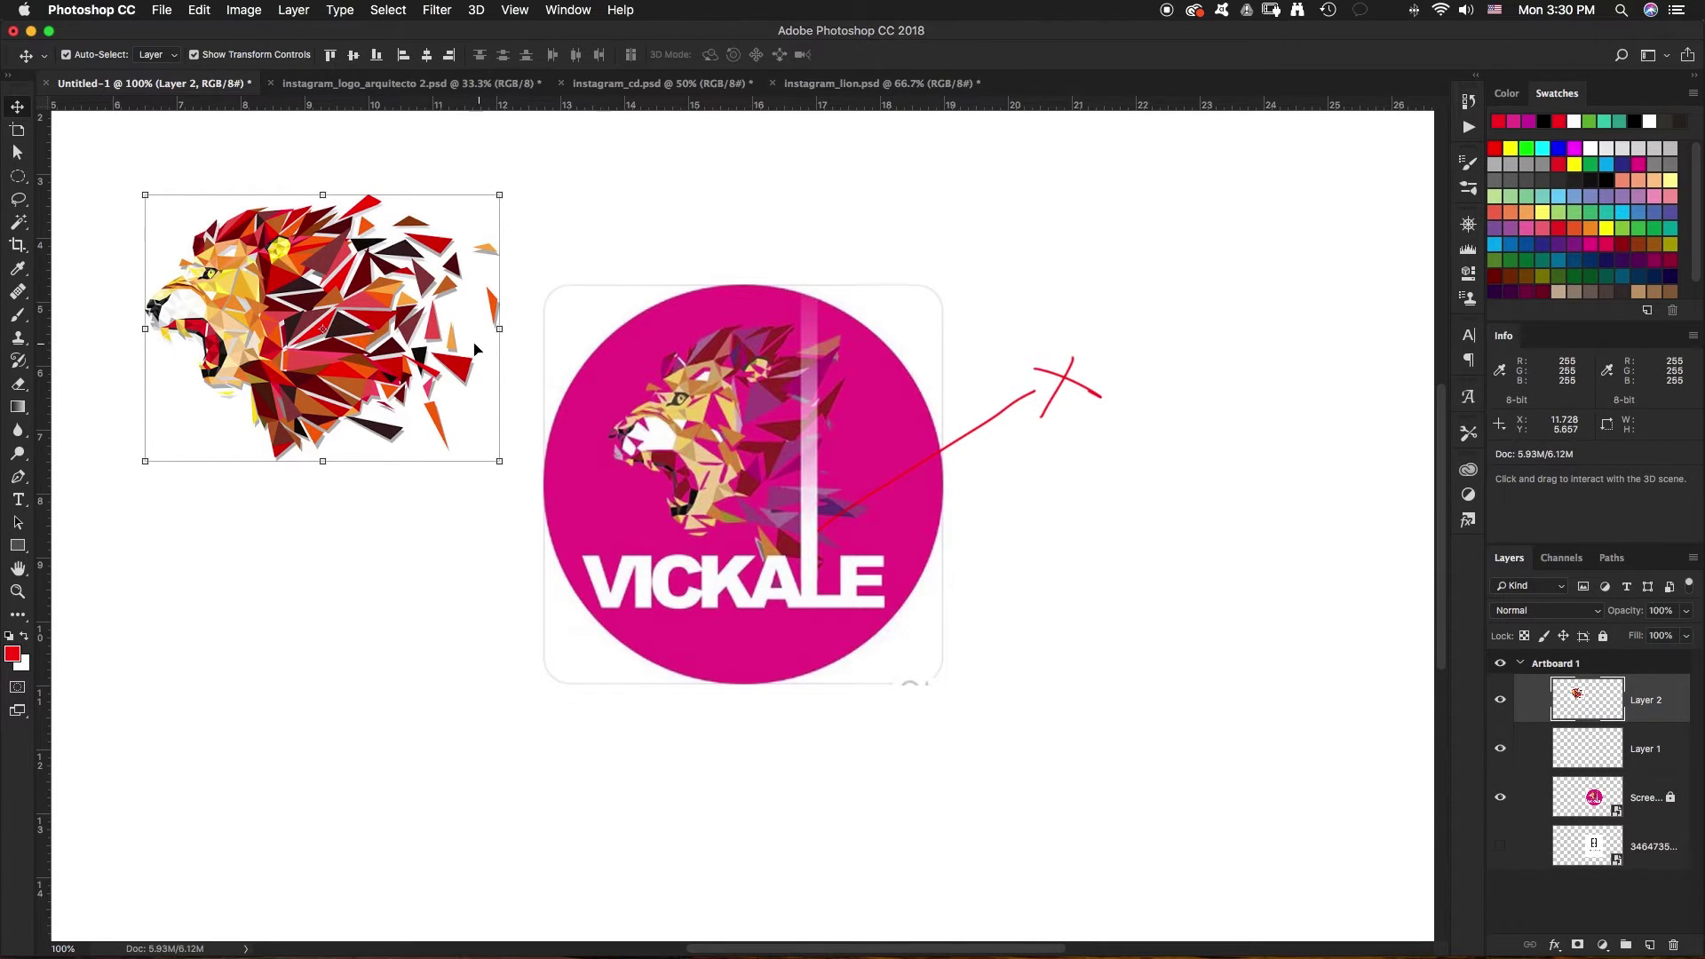
key(b)
key(v)
drag(363, 302, 355, 314)
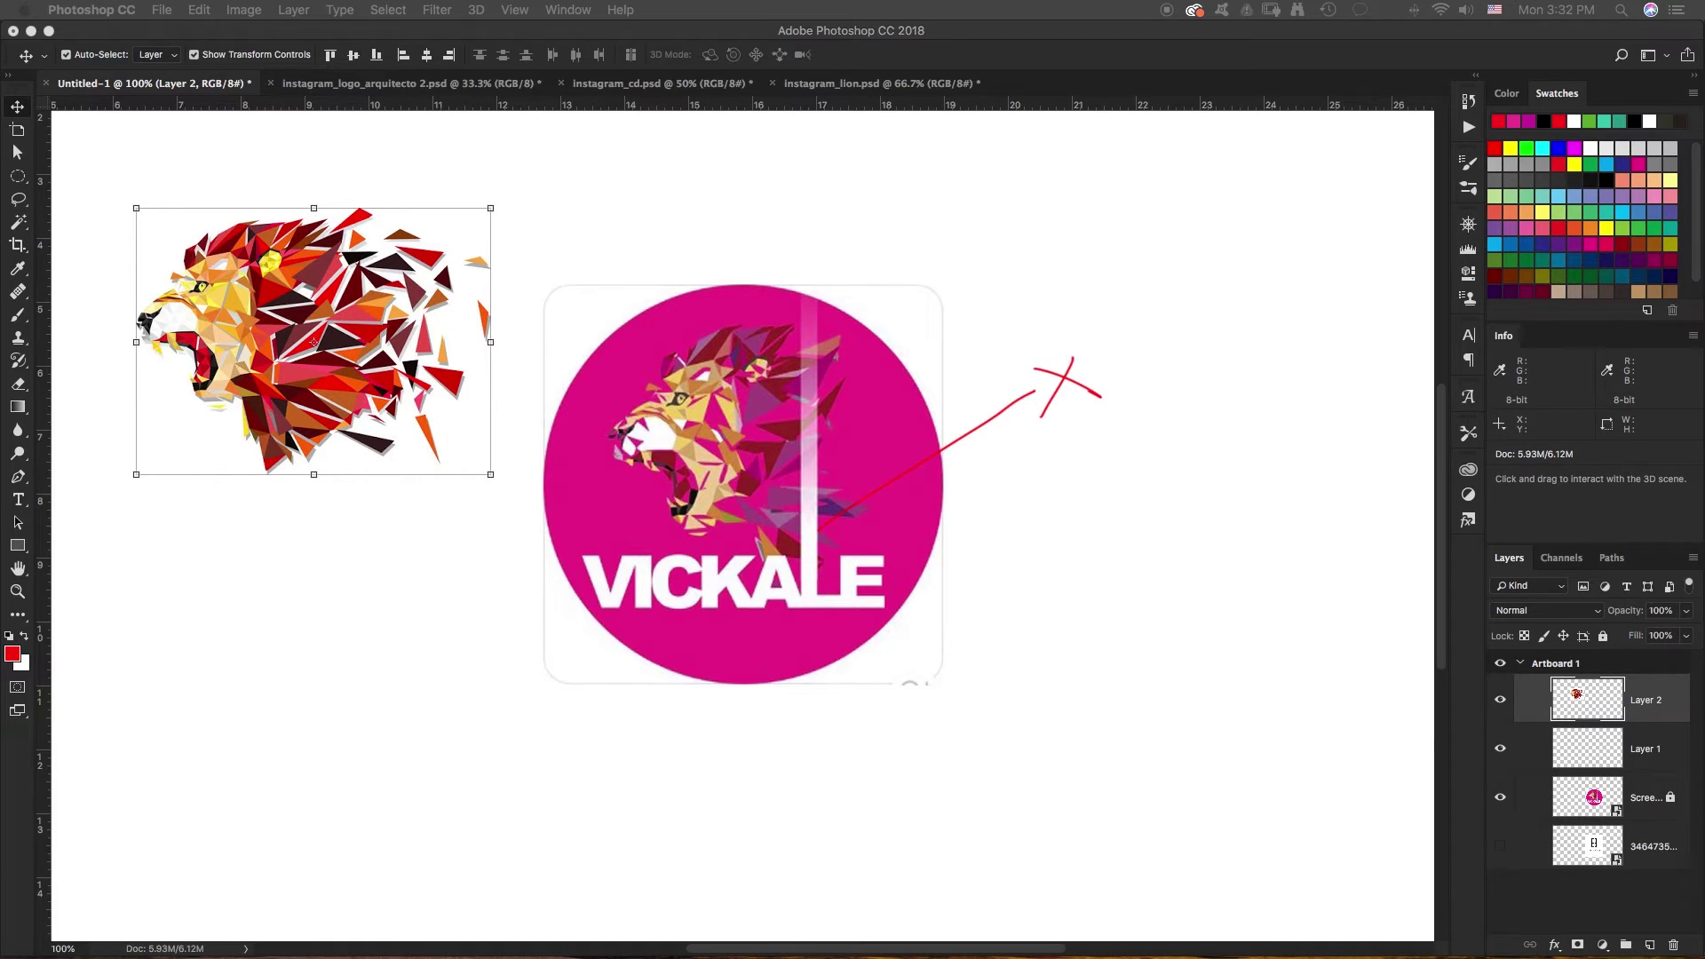
Scale the blue lion on Layer 3 to about 43%, place it below the red lion, and nudge the red lion up slightly
drag(847, 717, 248, 578)
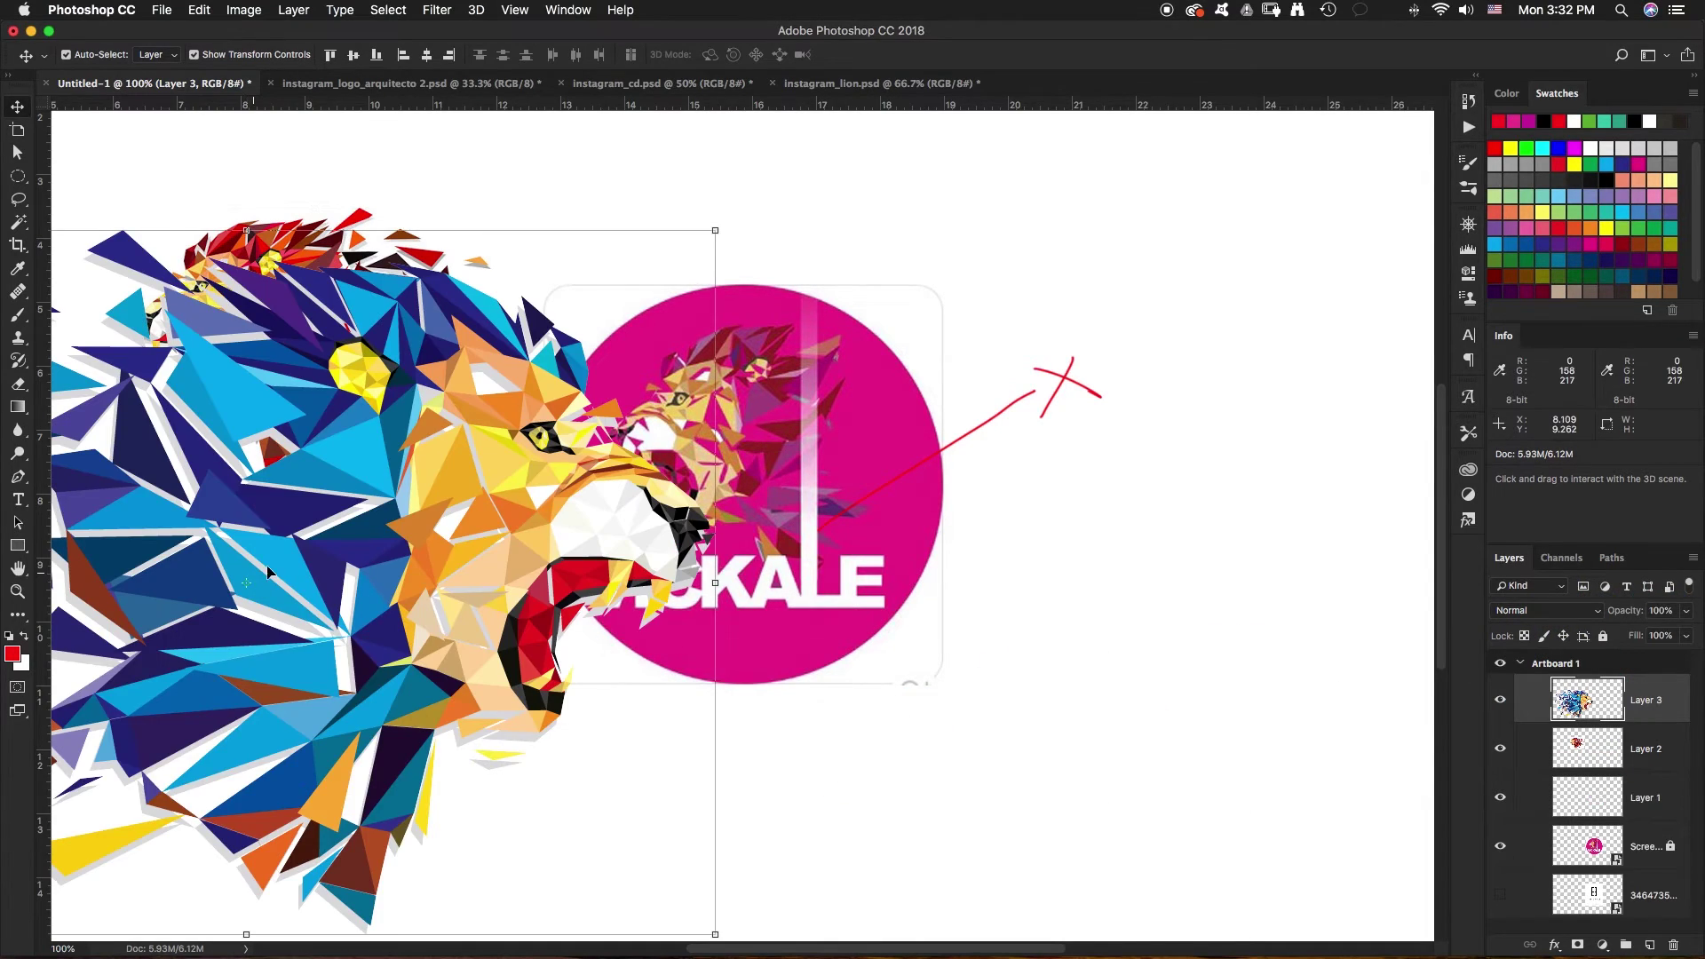
click(712, 236)
drag(713, 238, 302, 551)
drag(220, 658, 429, 603)
drag(508, 489, 389, 579)
drag(243, 694, 326, 648)
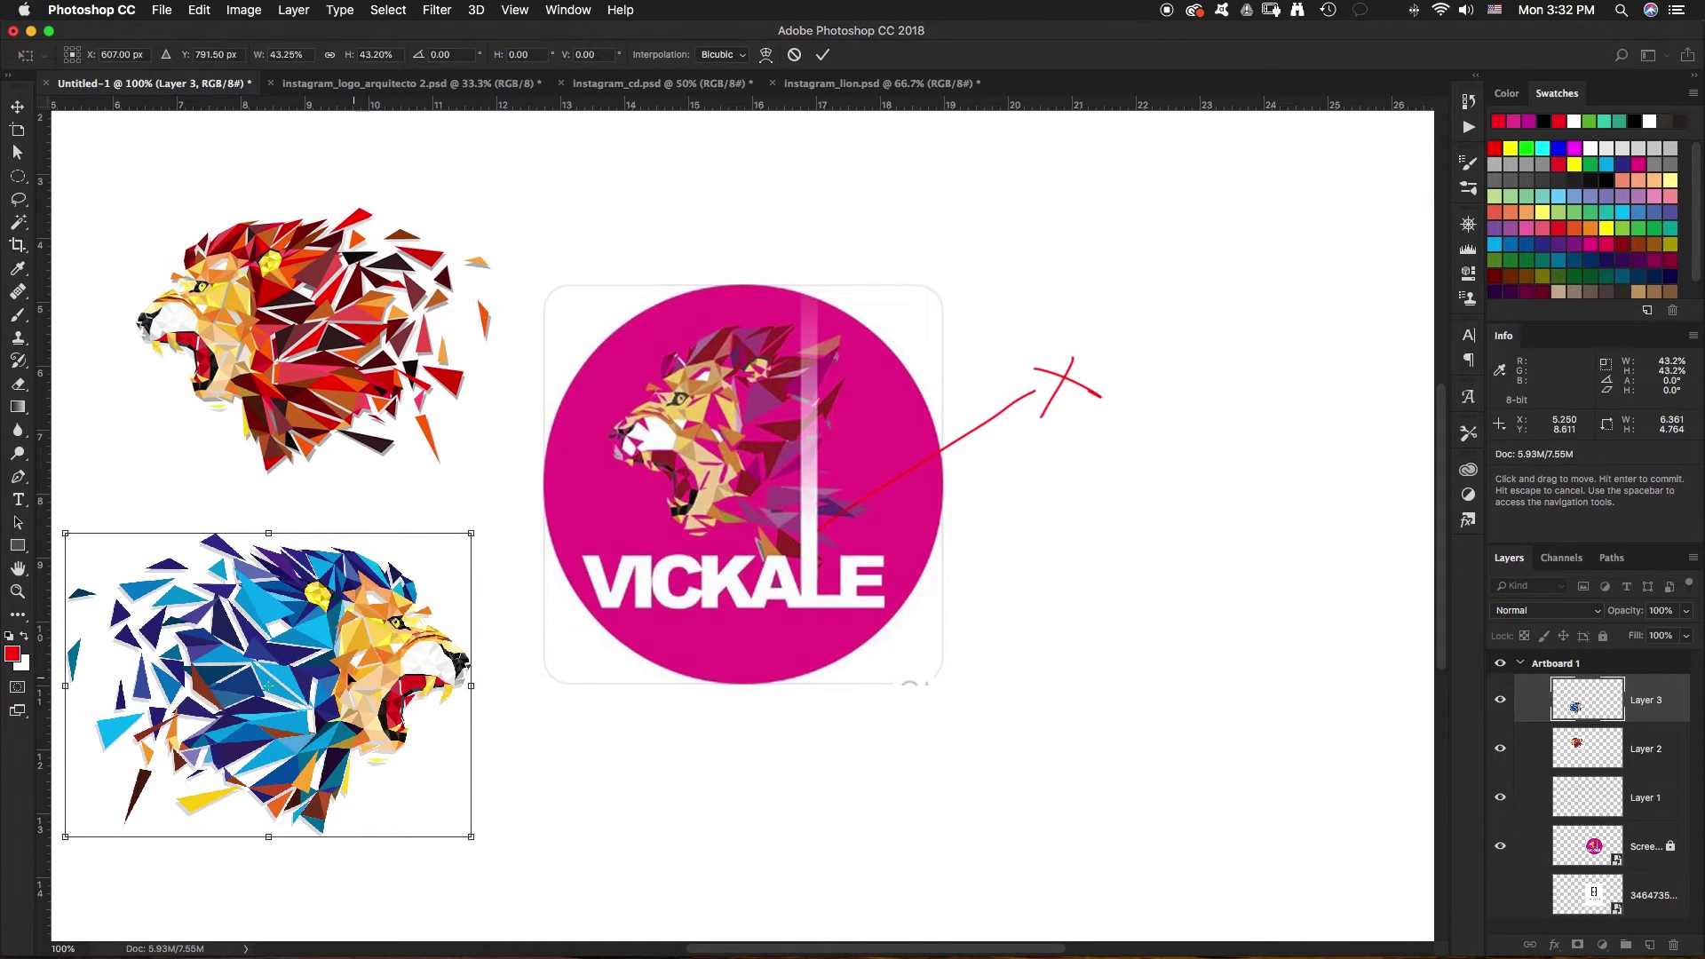
mouse_move(384, 606)
mouse_down()
mouse_move(400, 590)
mouse_move(391, 605)
mouse_up()
key(Return)
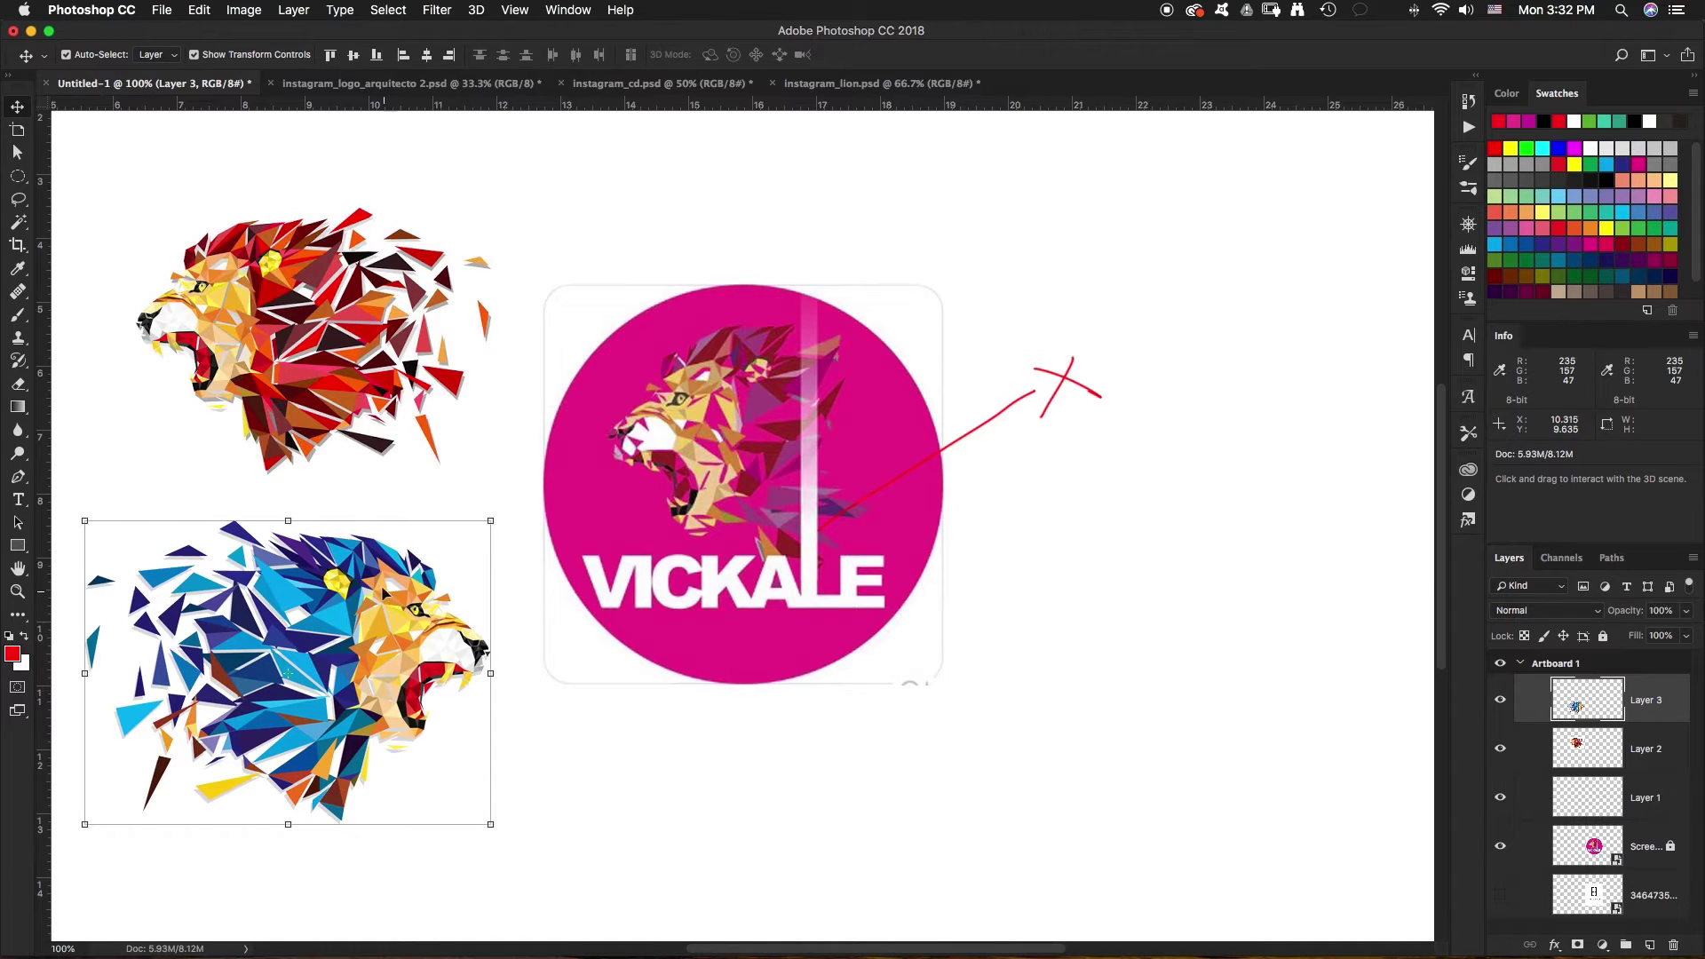
click(281, 384)
drag(281, 382, 282, 372)
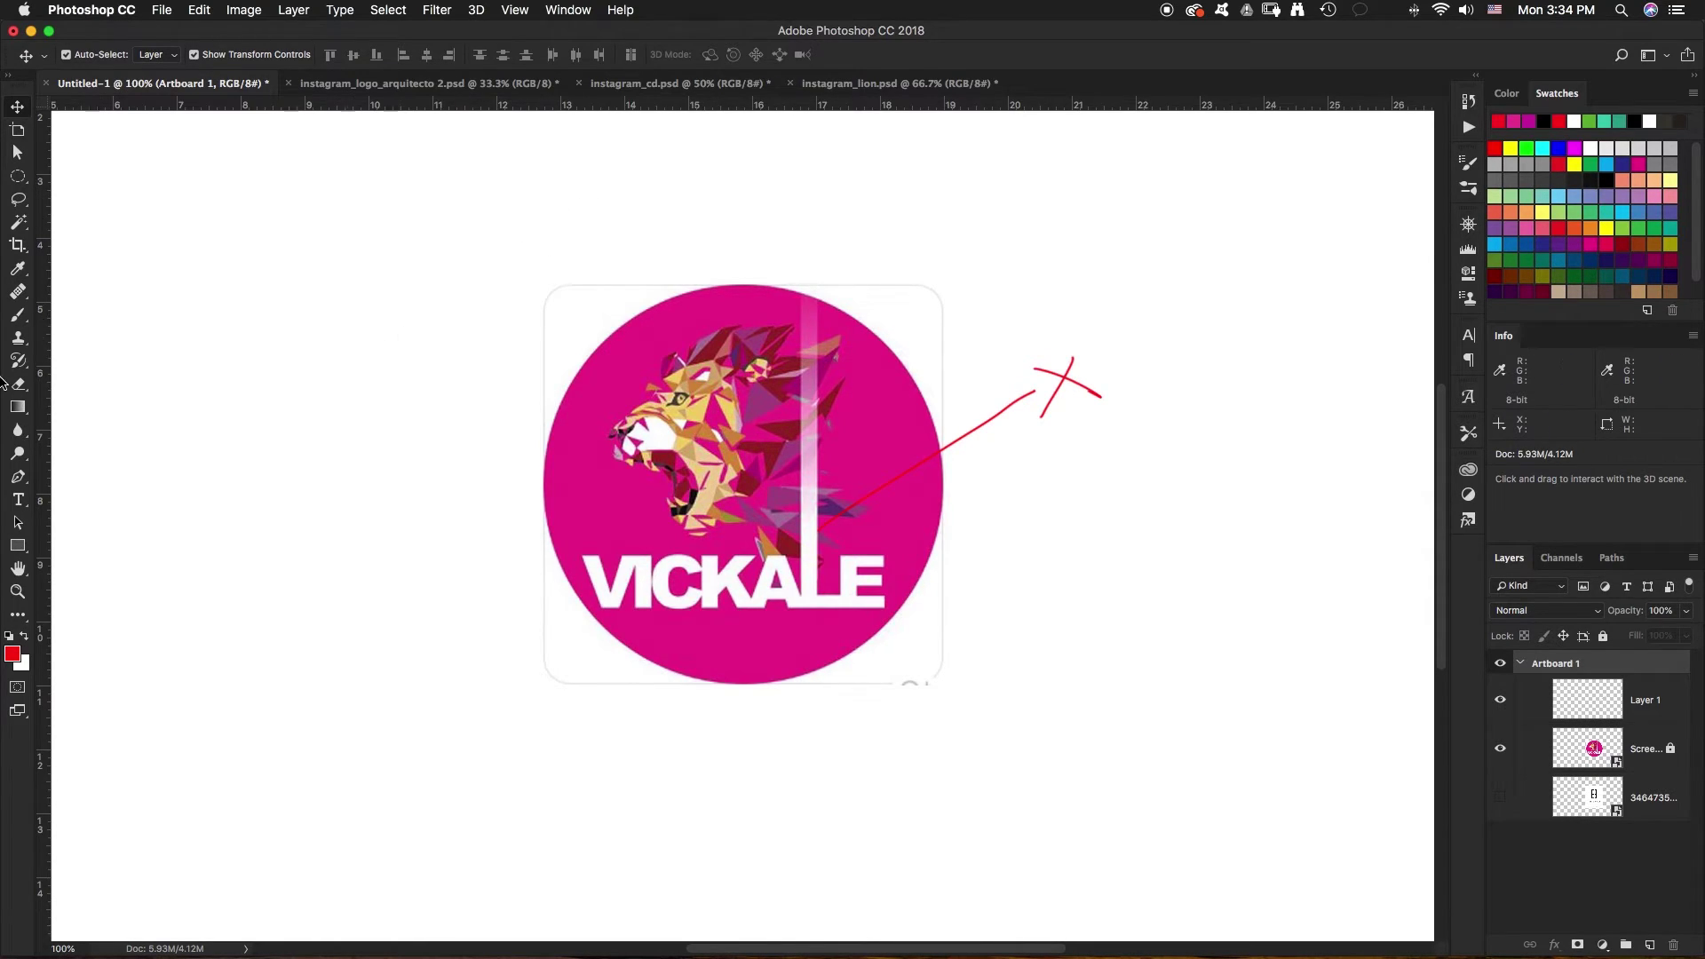
Switch to Illustrator and place the VICKALE logo at the artboard's upper left and the lion photo at its upper centre
mouse_move(19, 380)
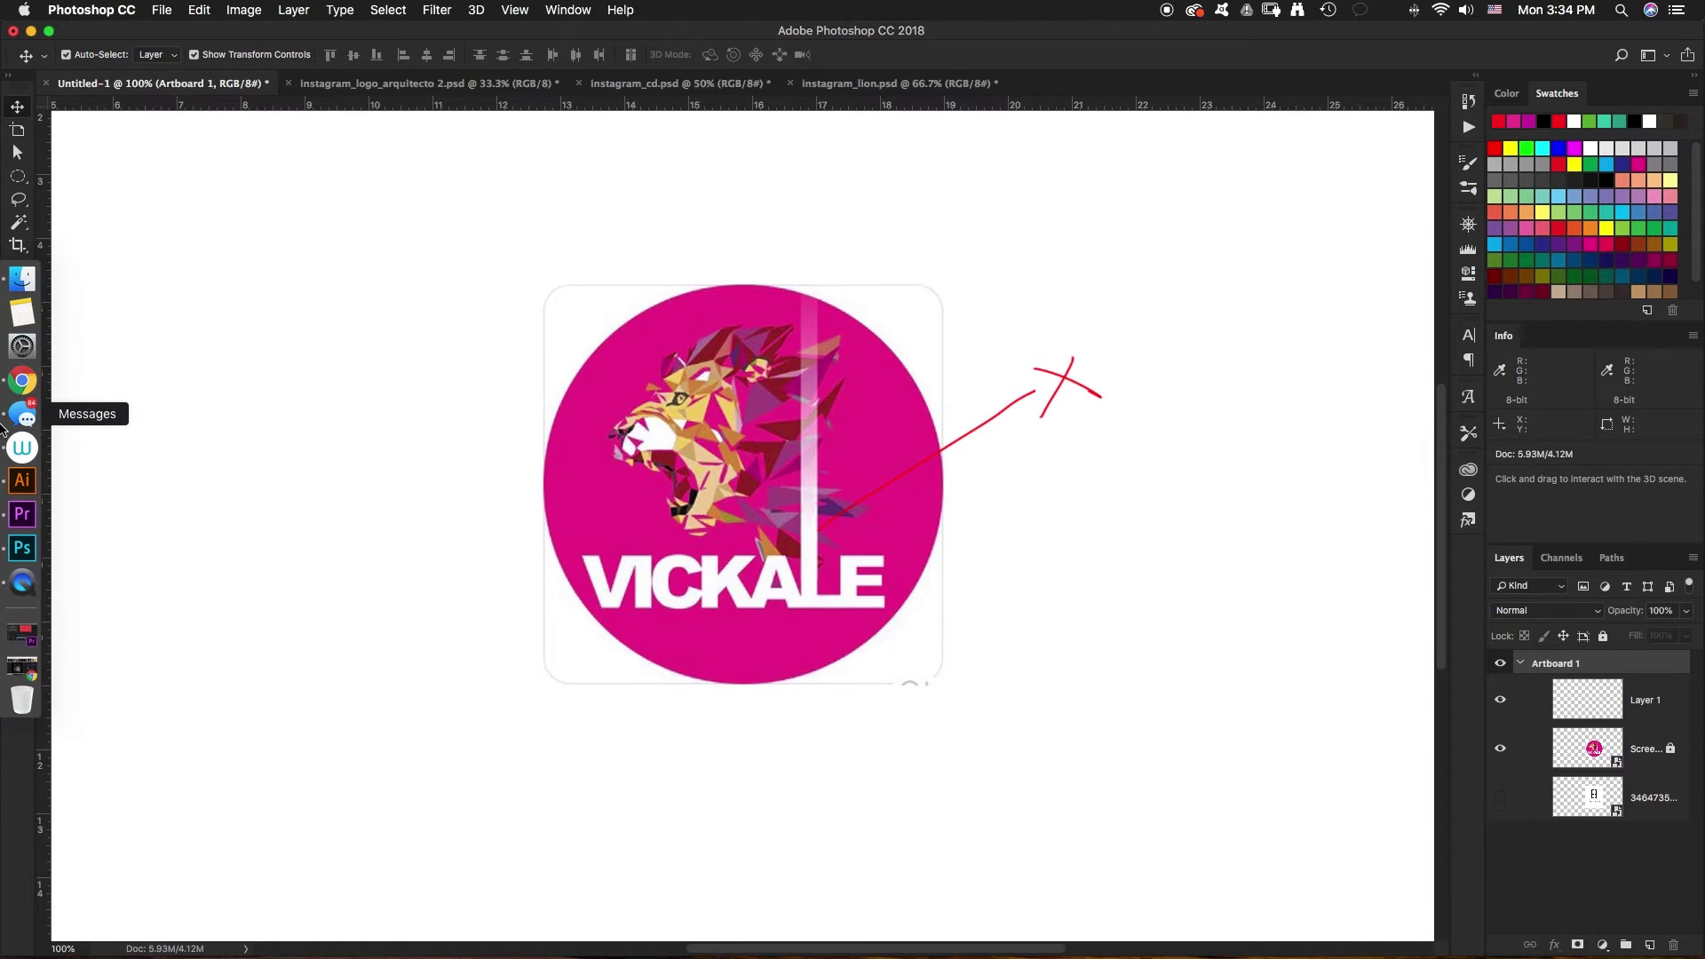
click(22, 480)
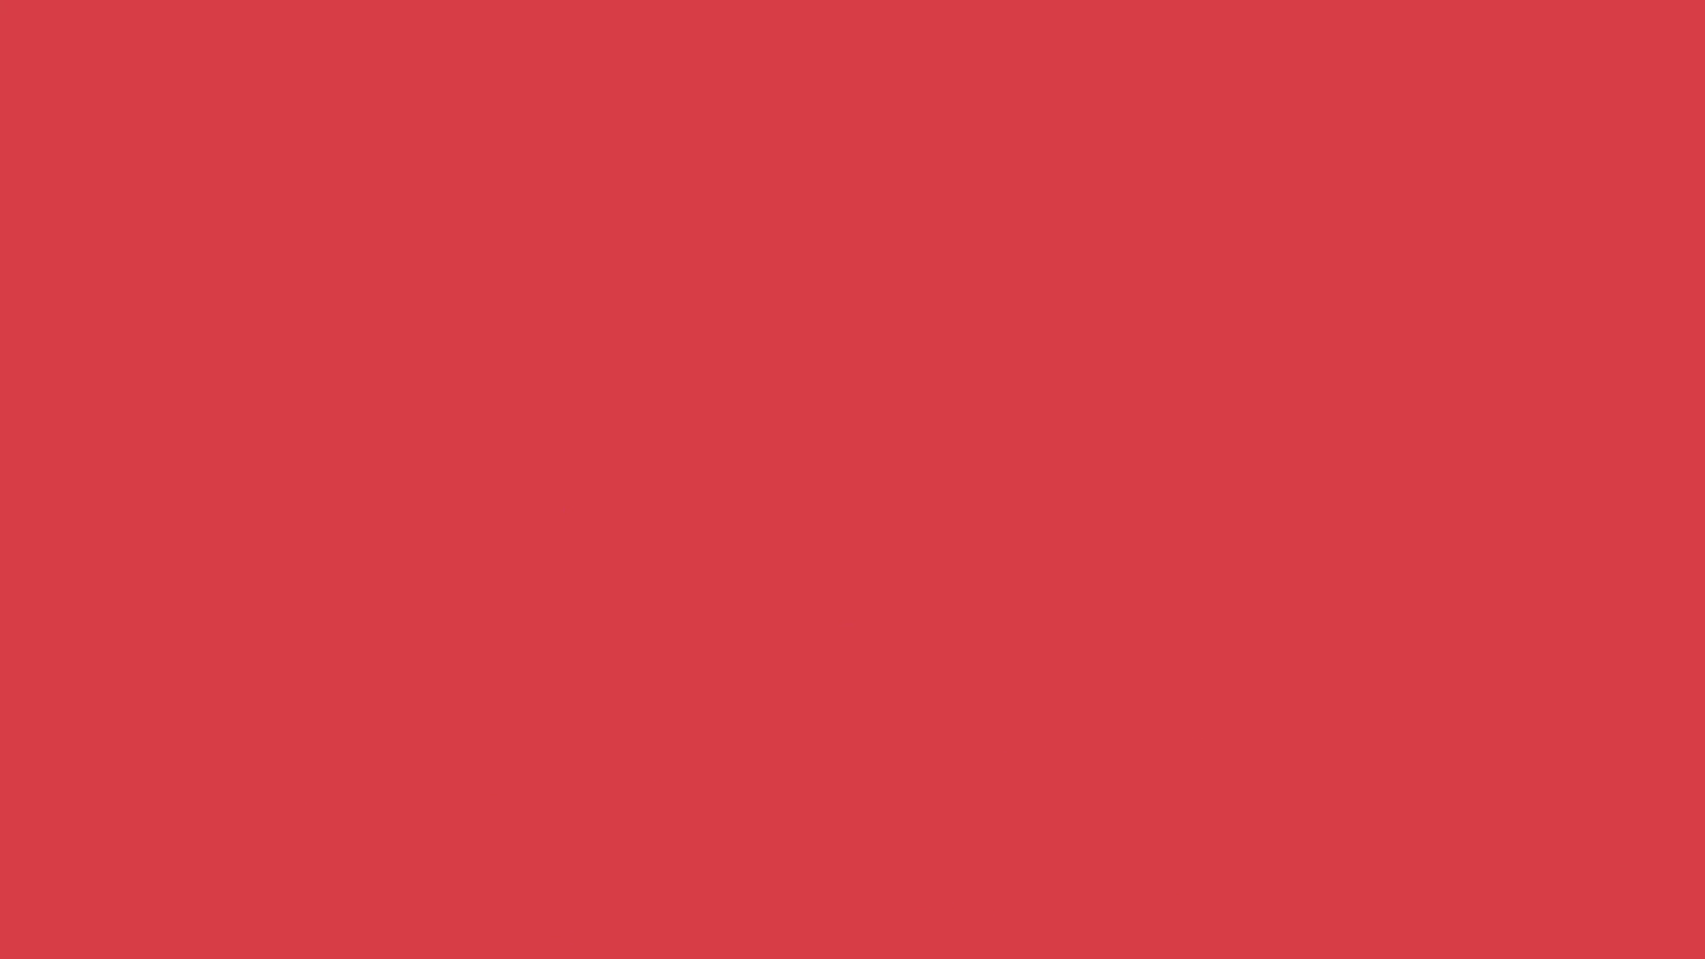
drag(751, 307, 289, 287)
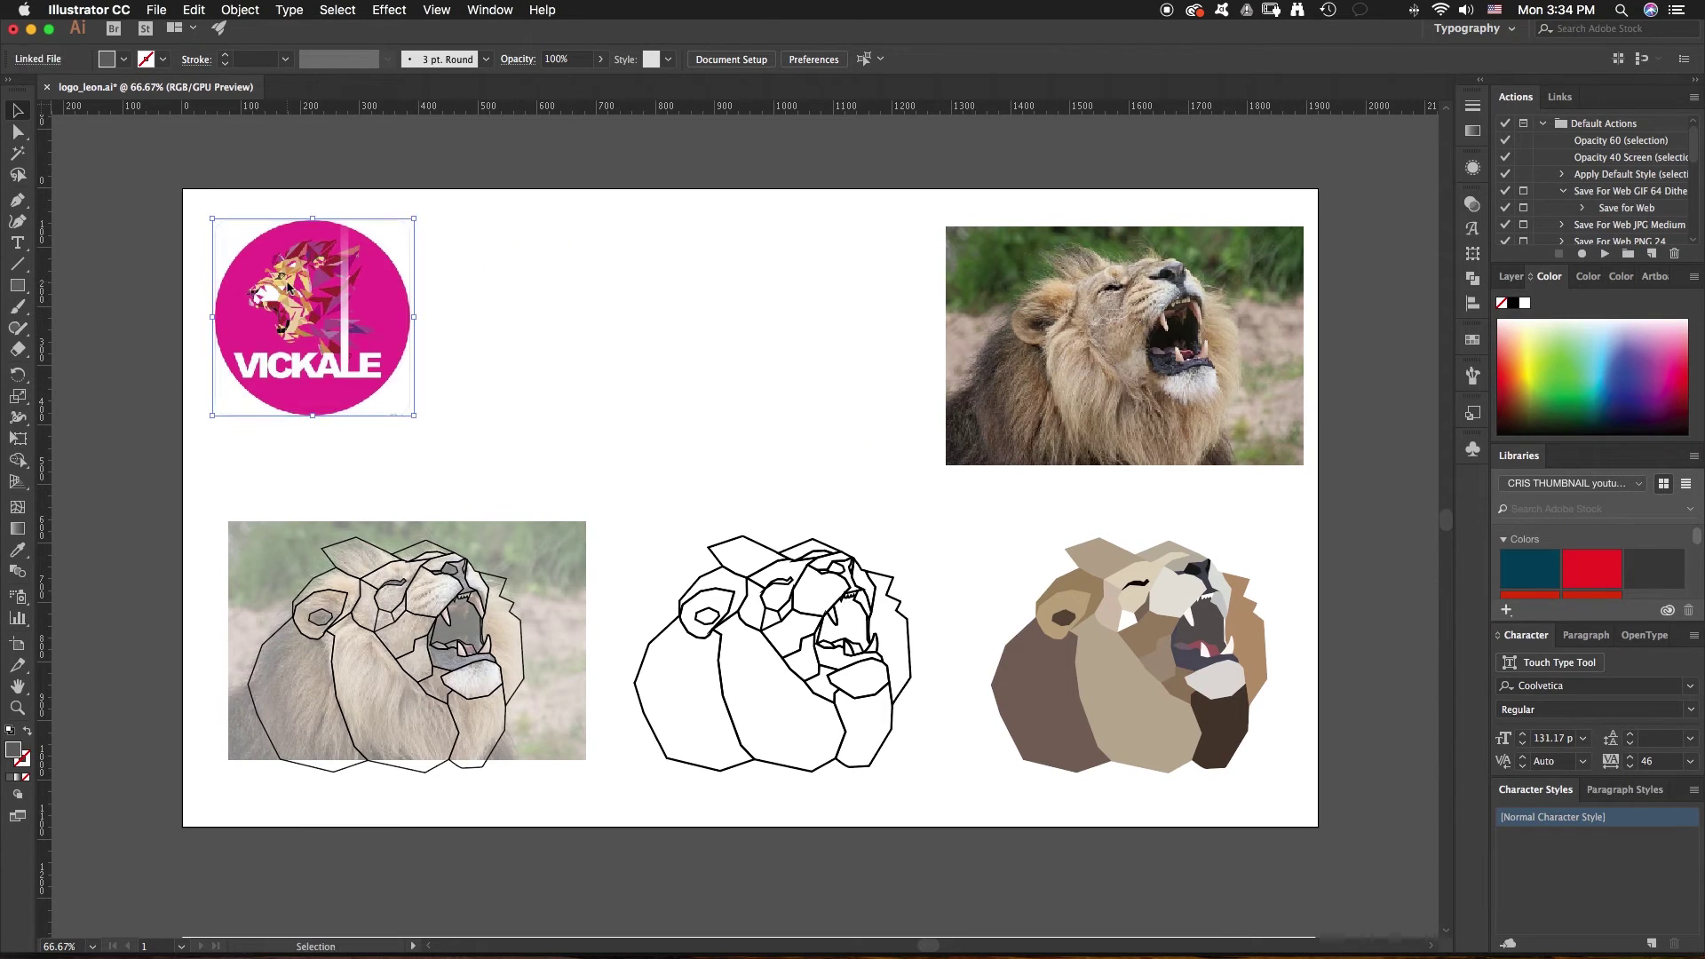
click(400, 164)
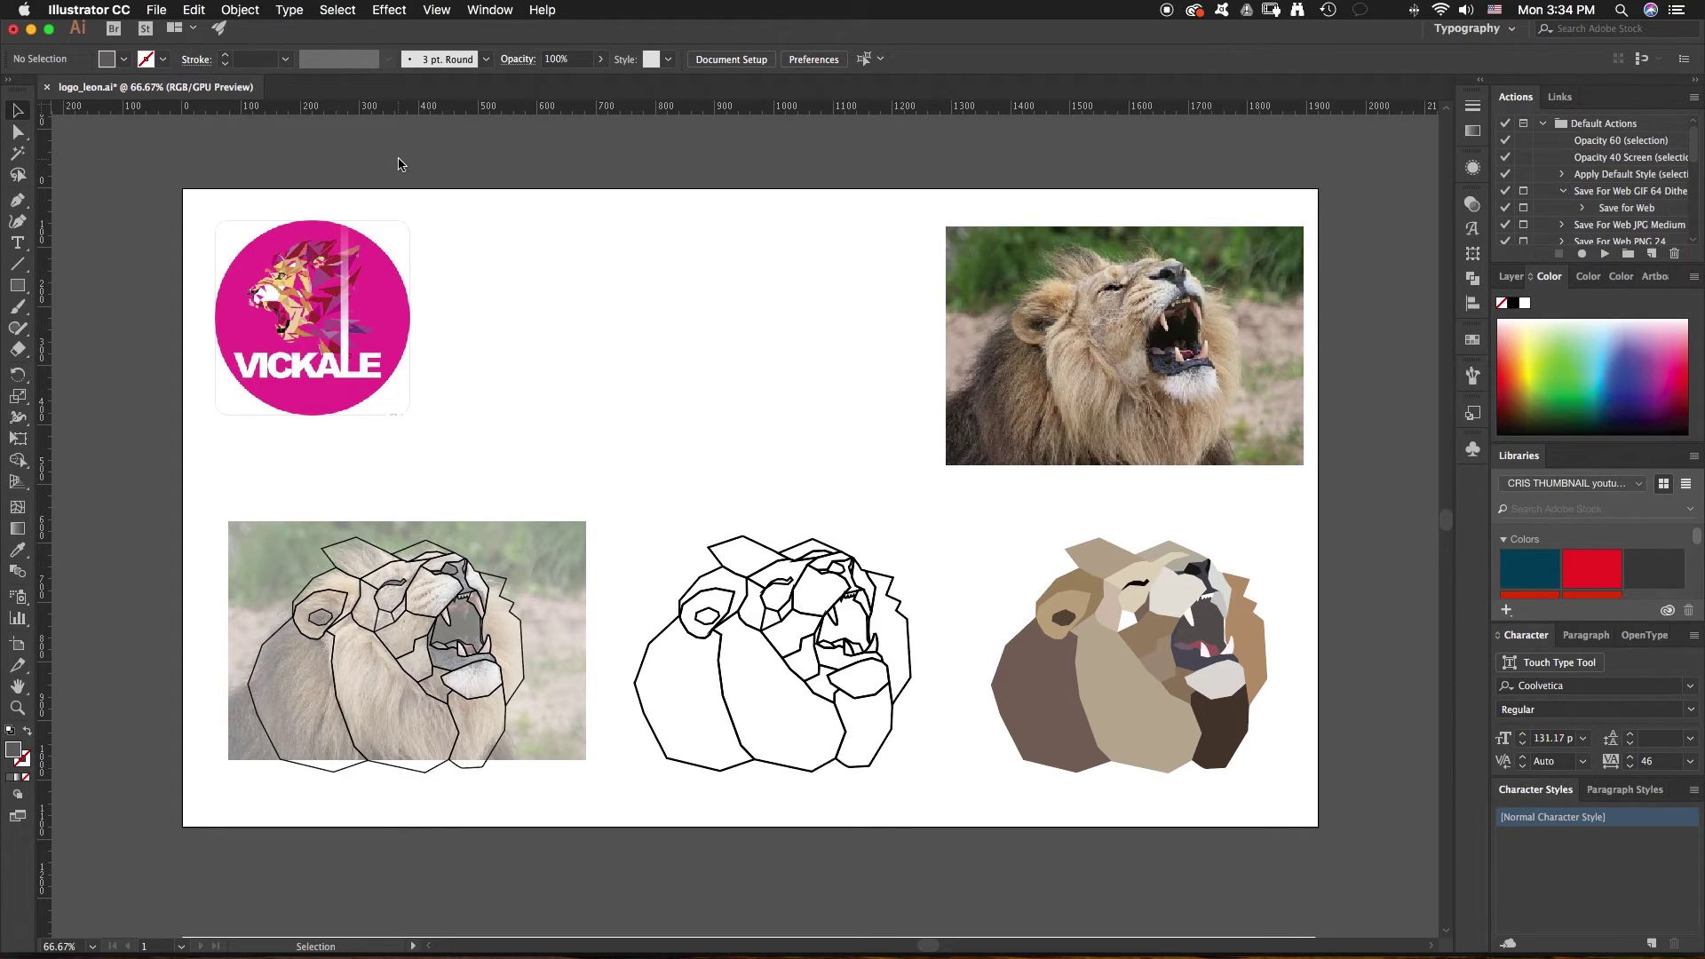
drag(1074, 326, 737, 312)
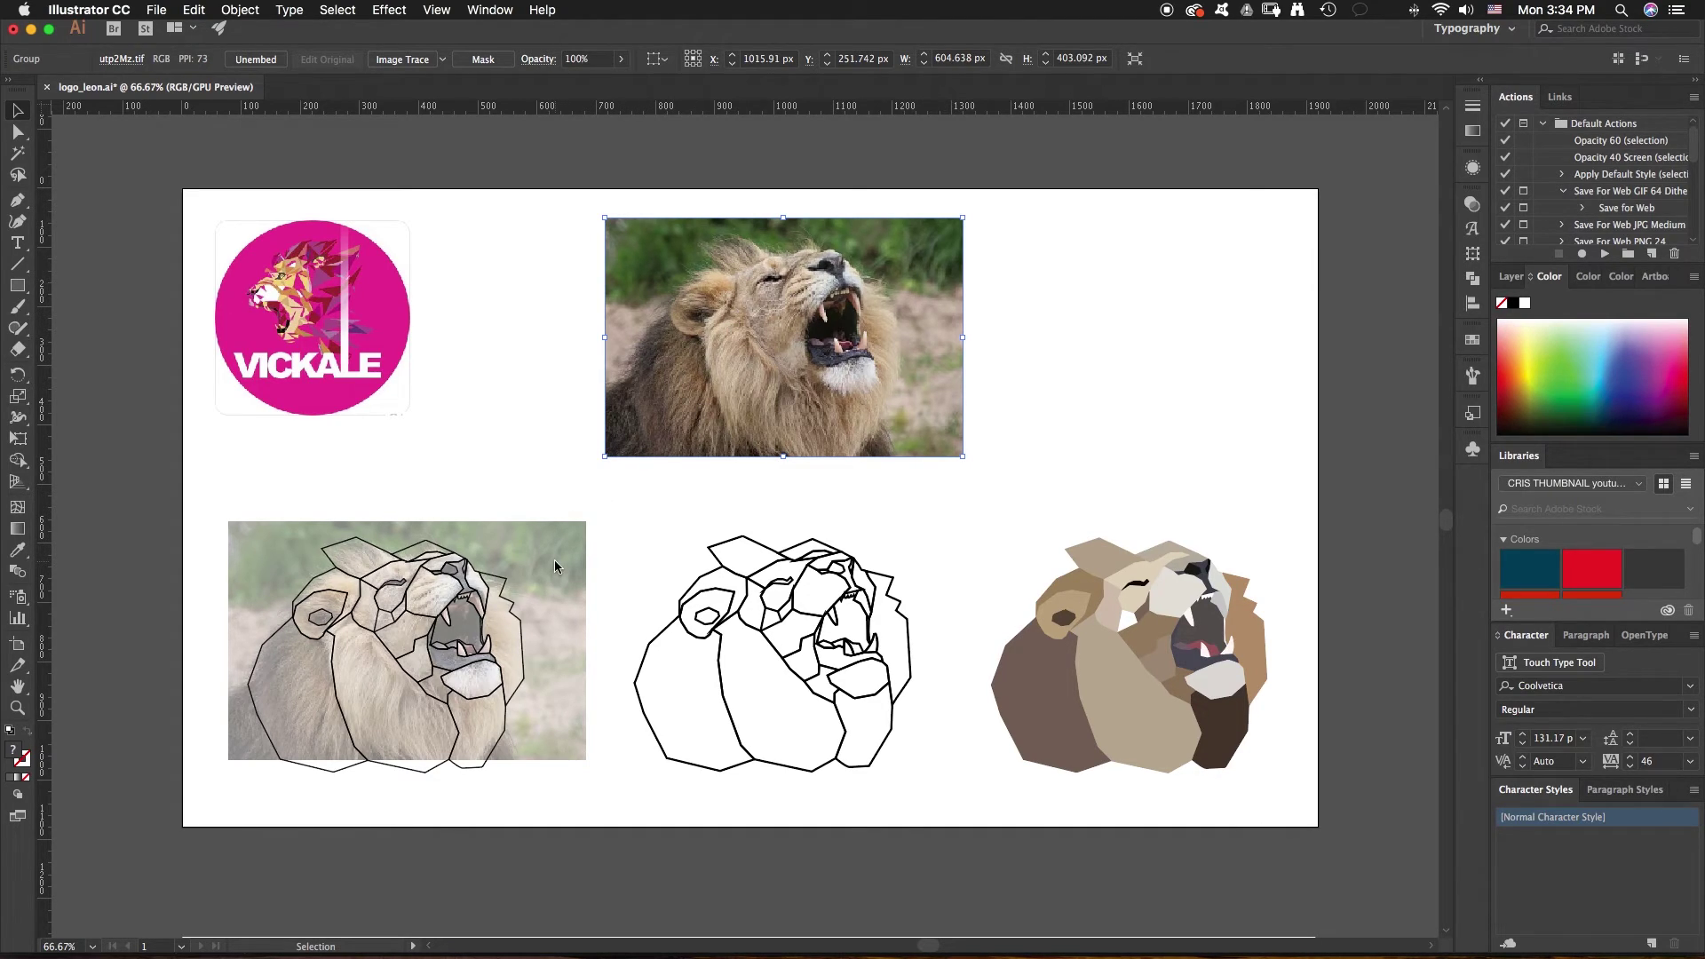
Compare the logo, lion photo, traced overlay, line drawing and flat-coloured lion at 100% zoom
key(super+1)
drag(567, 640, 667, 408)
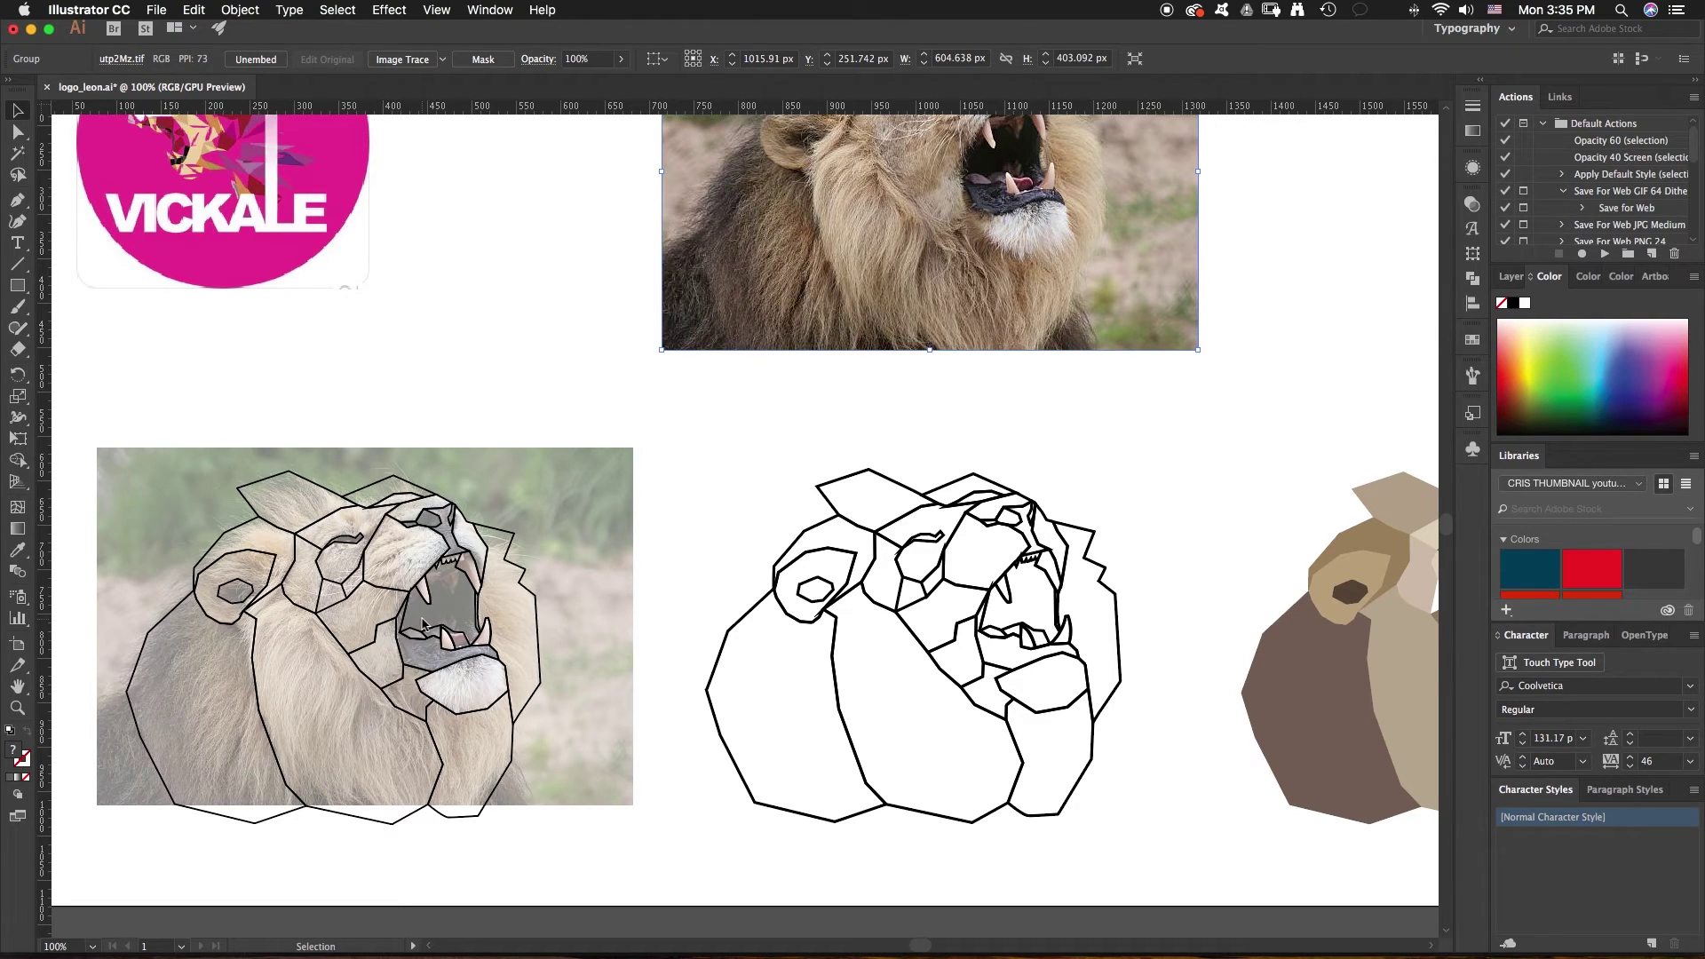
drag(365, 450, 830, 857)
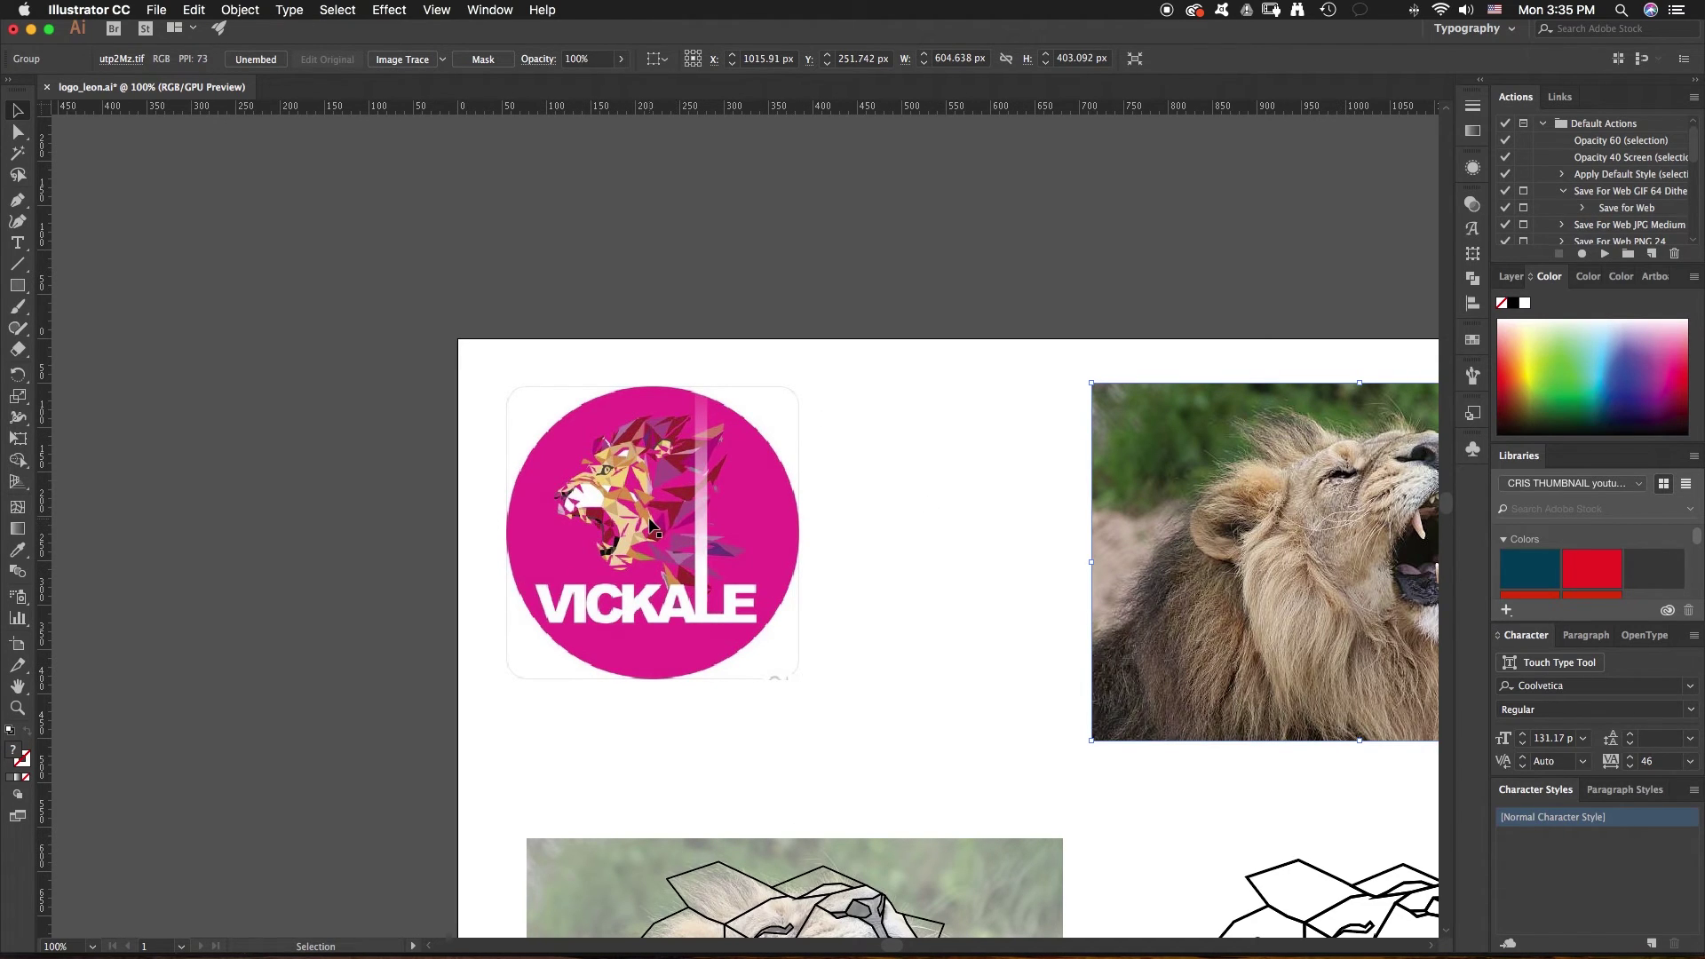
drag(879, 672, 628, 560)
scroll(651, 545, right, 3)
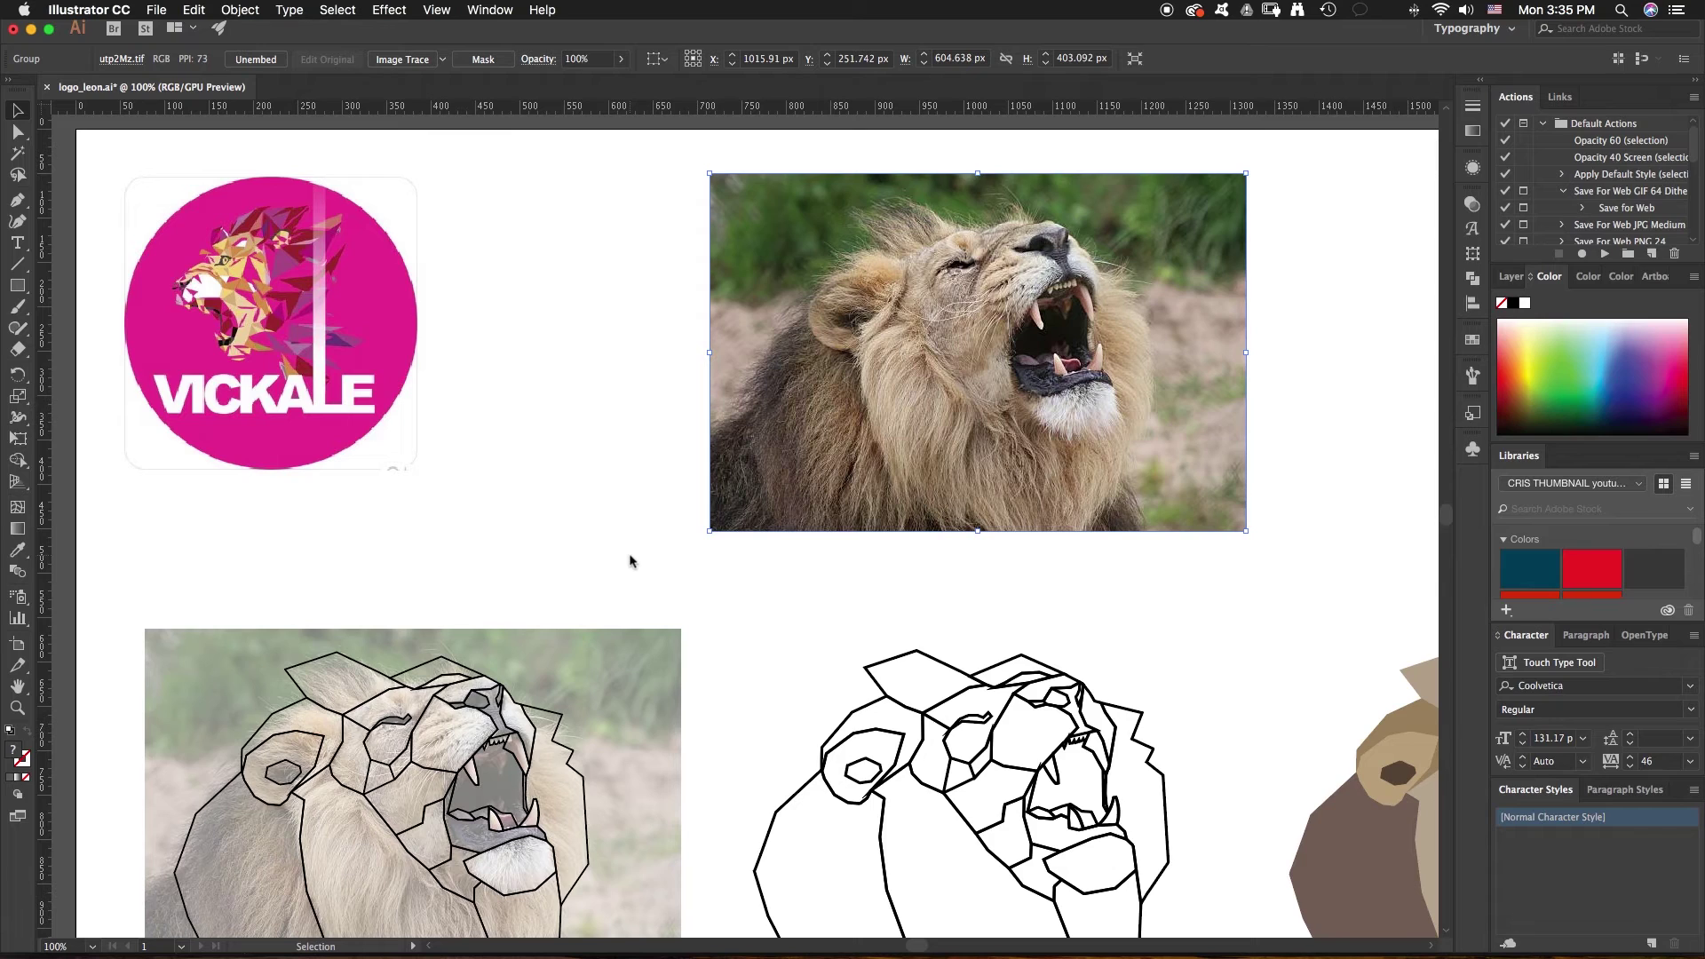
drag(919, 697, 806, 471)
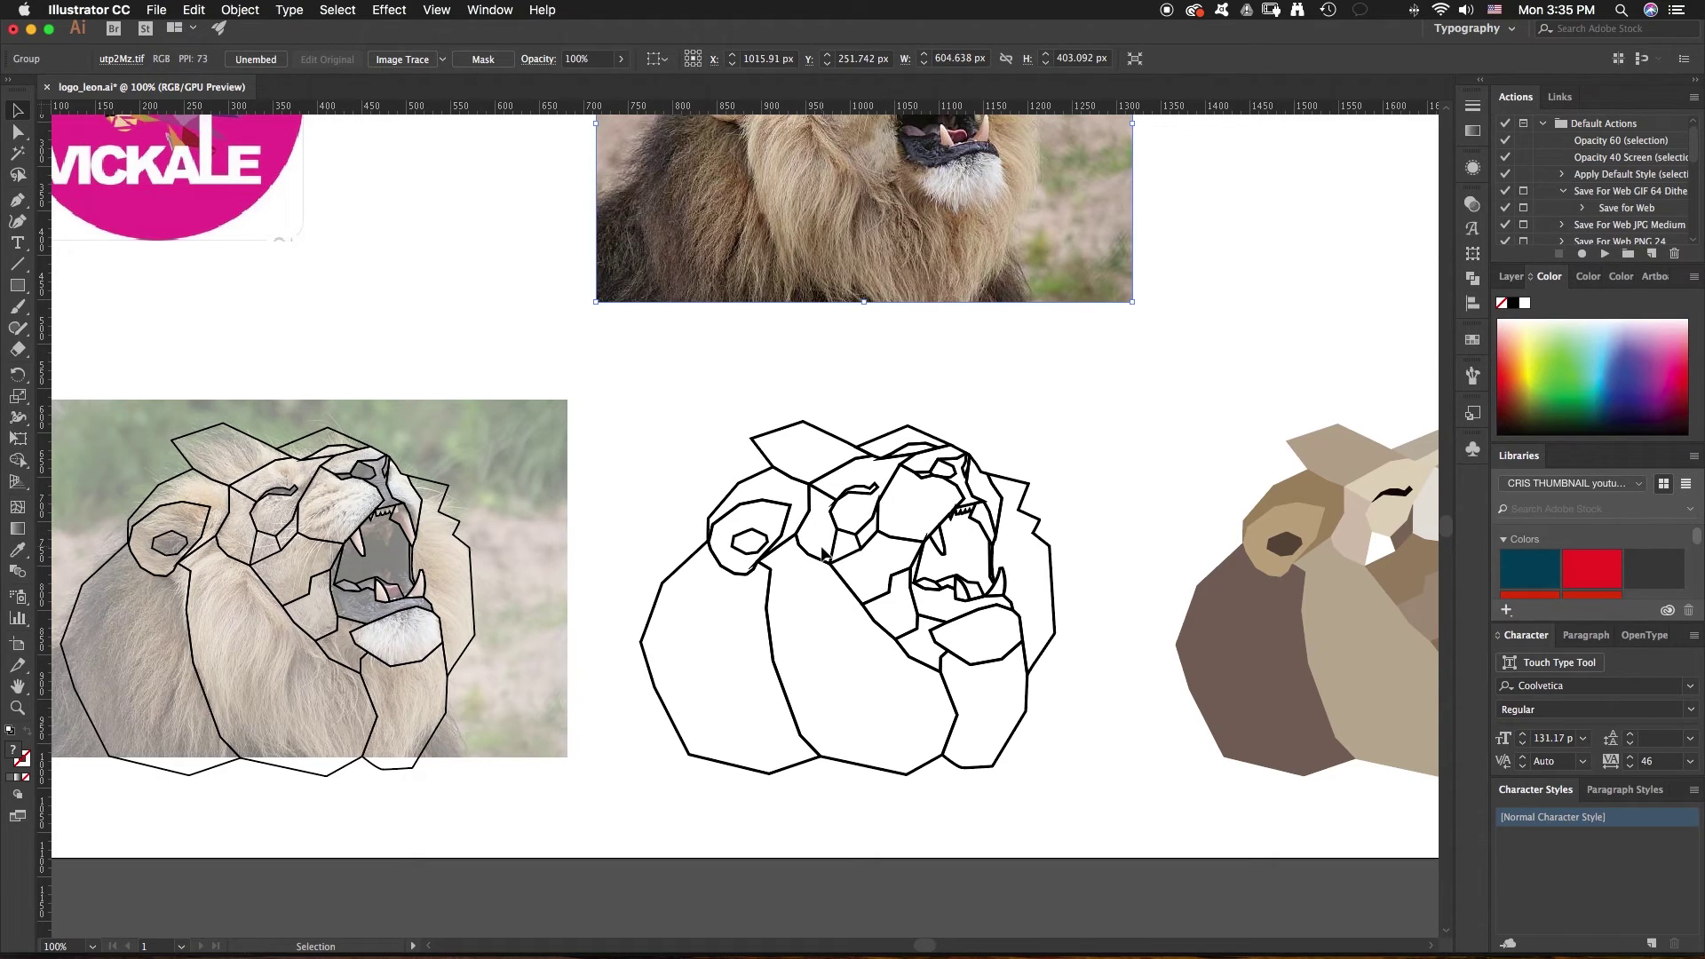
drag(824, 553, 875, 551)
drag(604, 377, 666, 483)
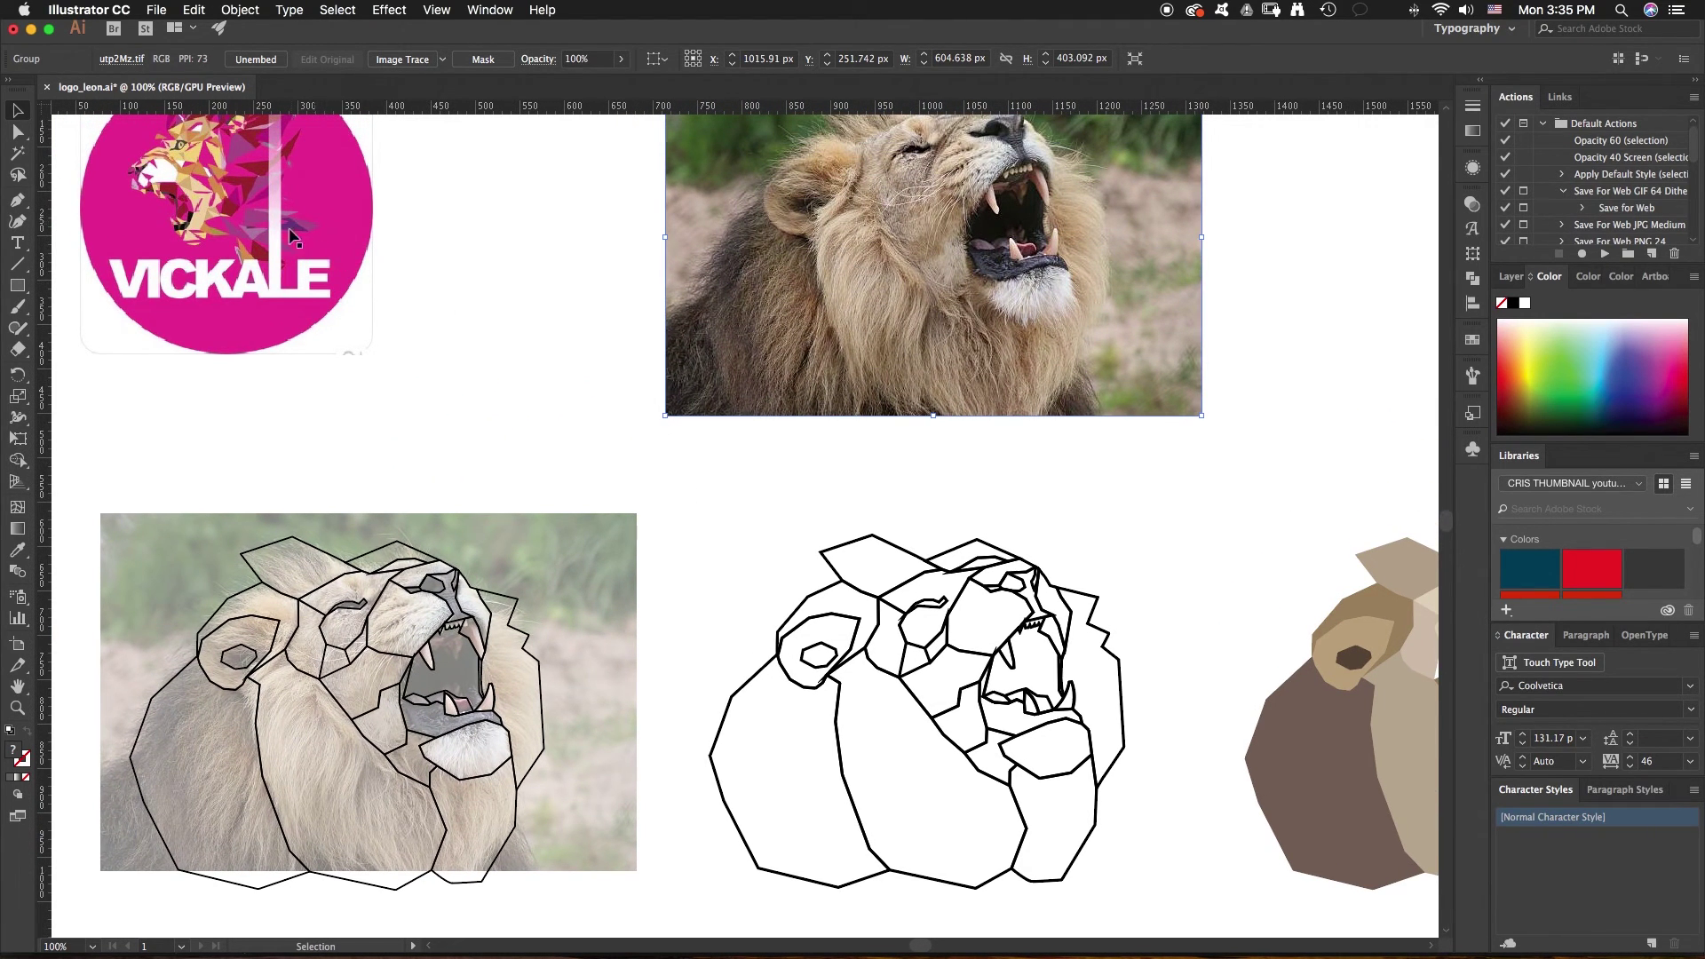
drag(1003, 566, 897, 514)
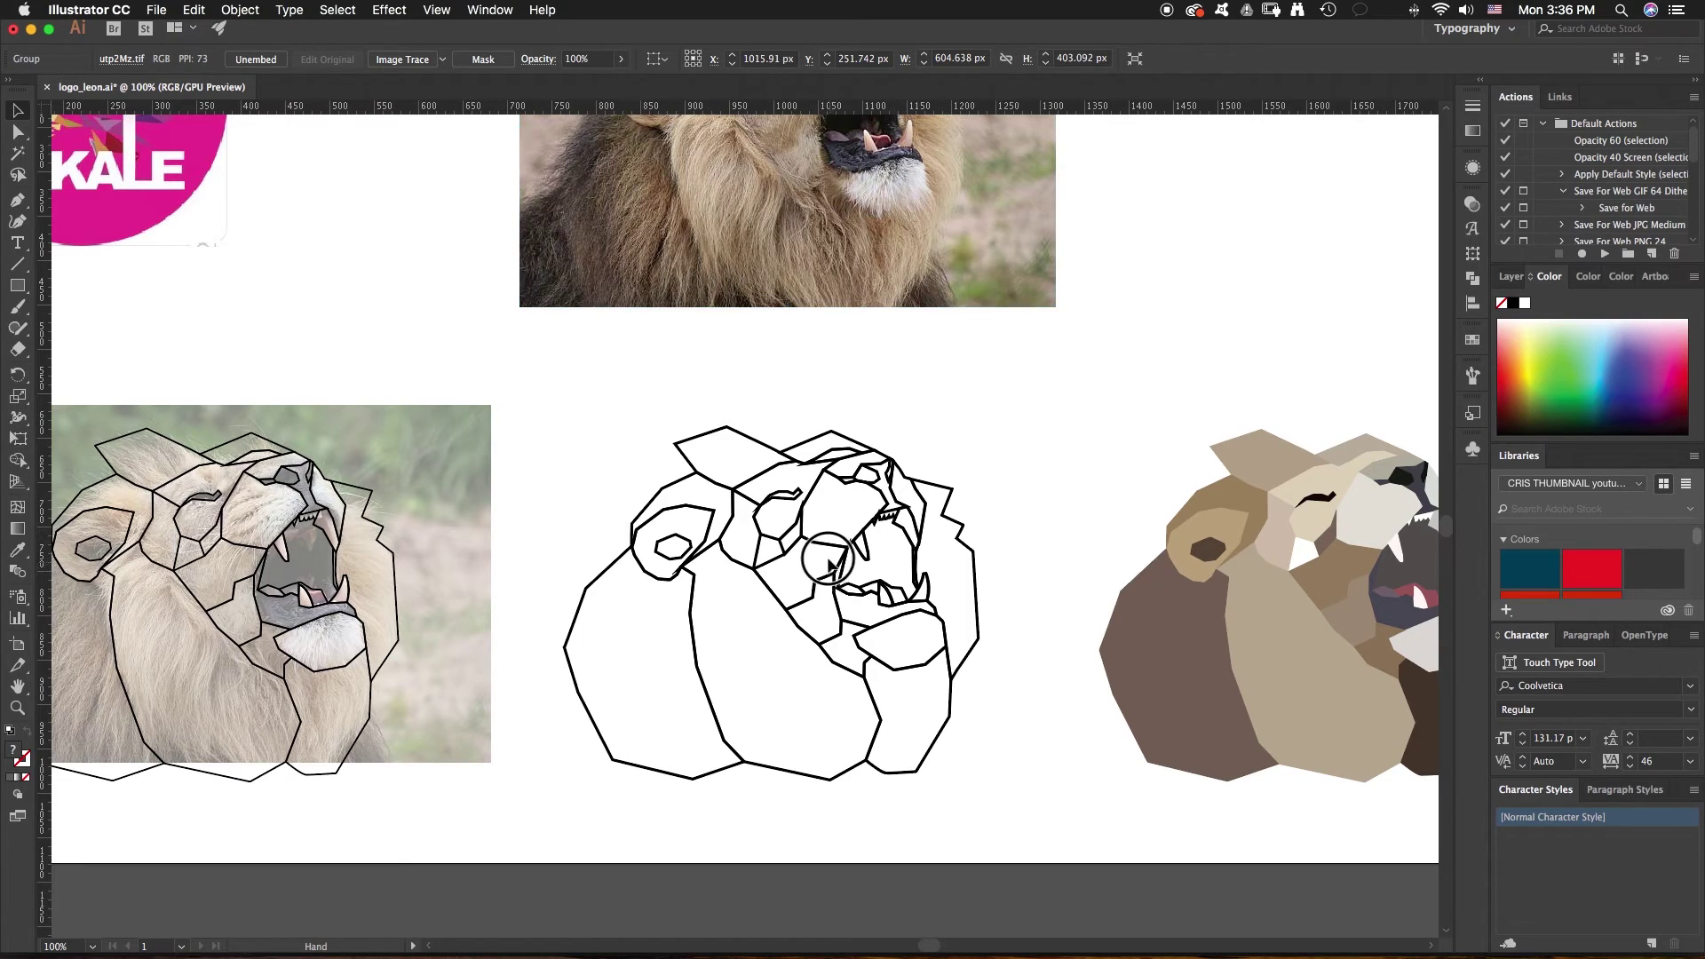
drag(841, 570, 782, 528)
drag(910, 550, 714, 538)
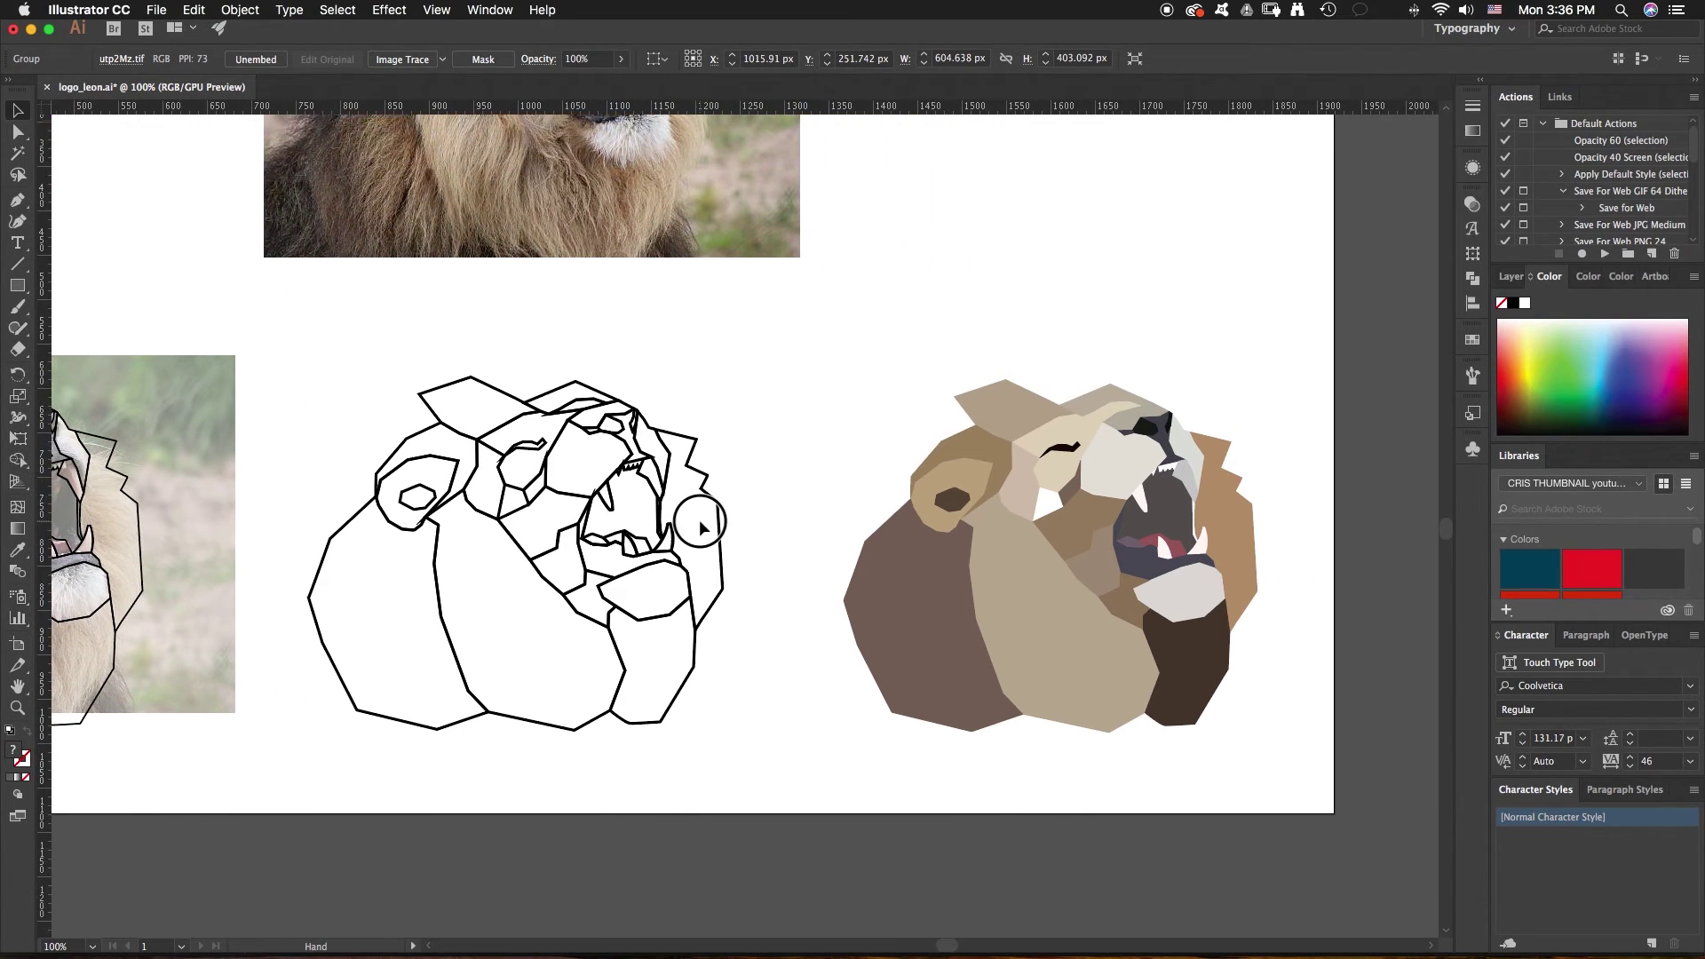
key(space)
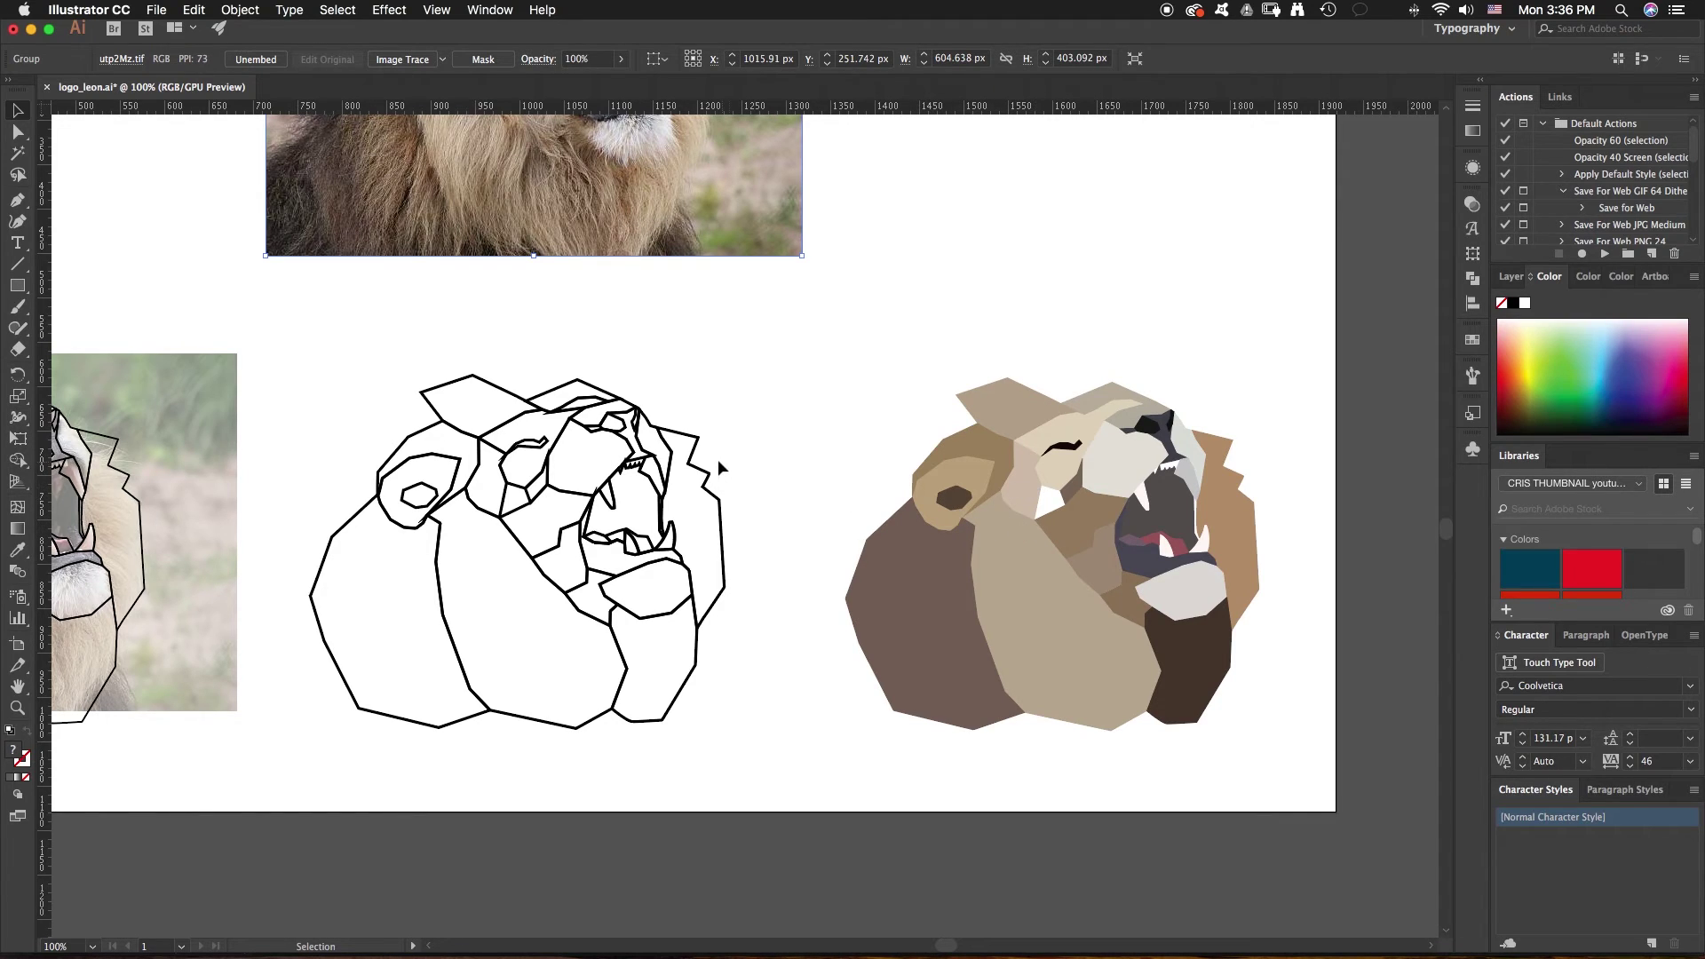
Pull the mane, nose and eye outlines out of the lion line drawing as separate pieces, and undo those moves
click(695, 445)
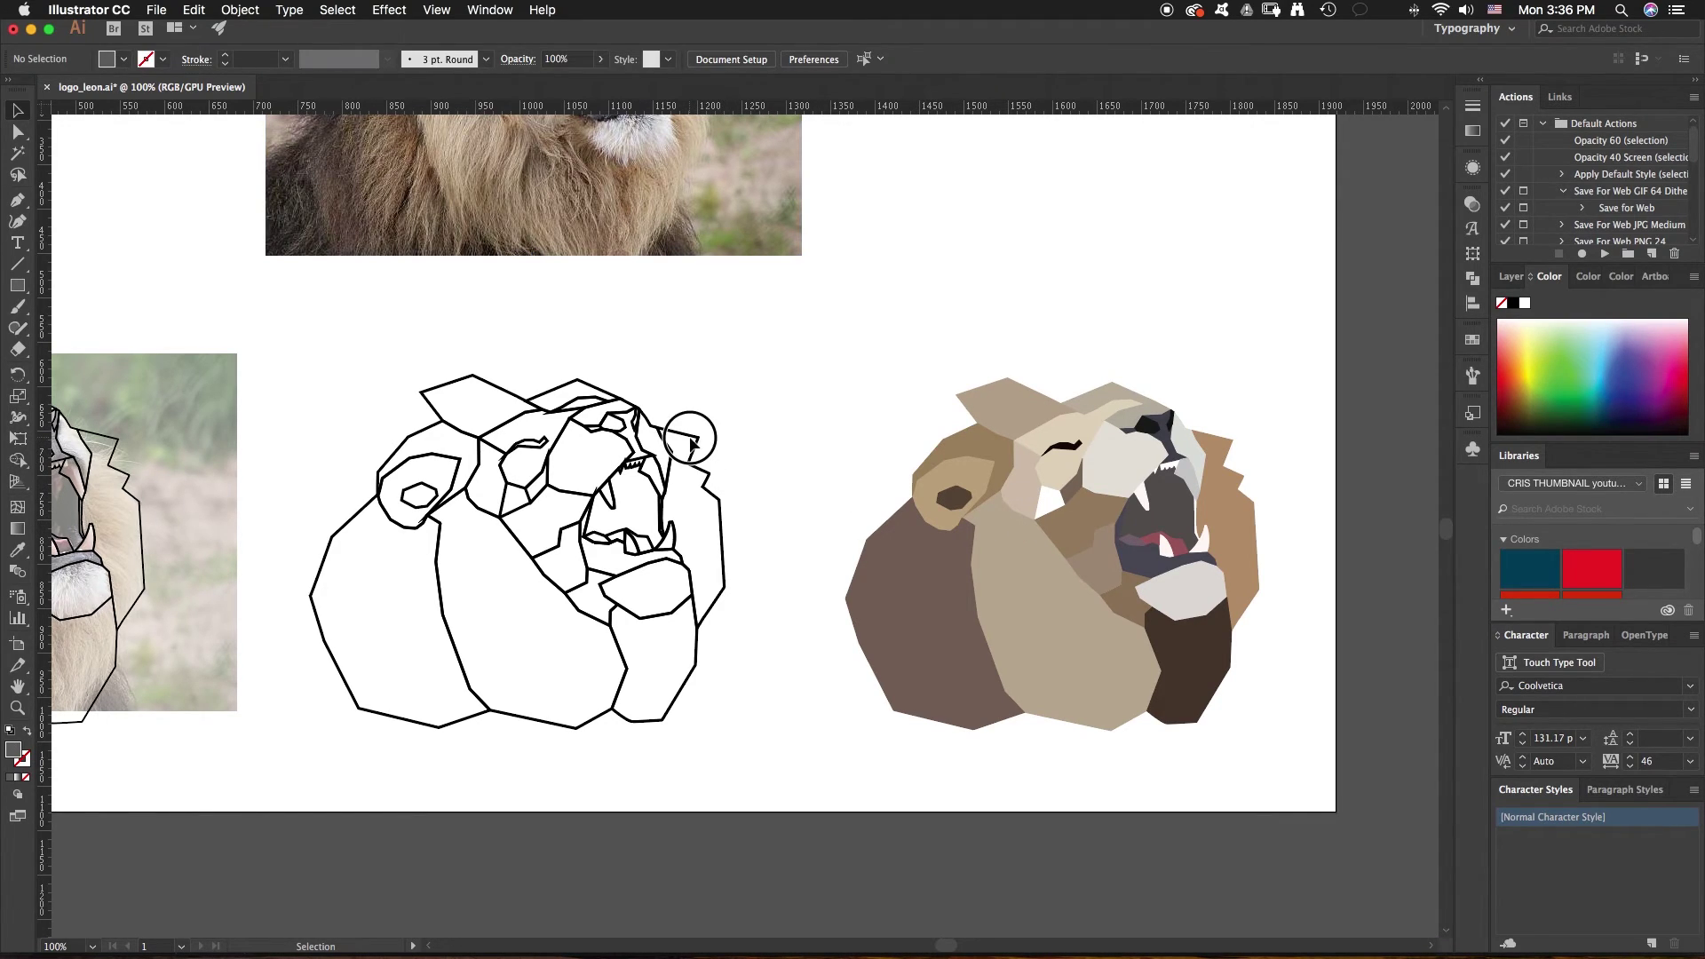
drag(695, 442, 794, 354)
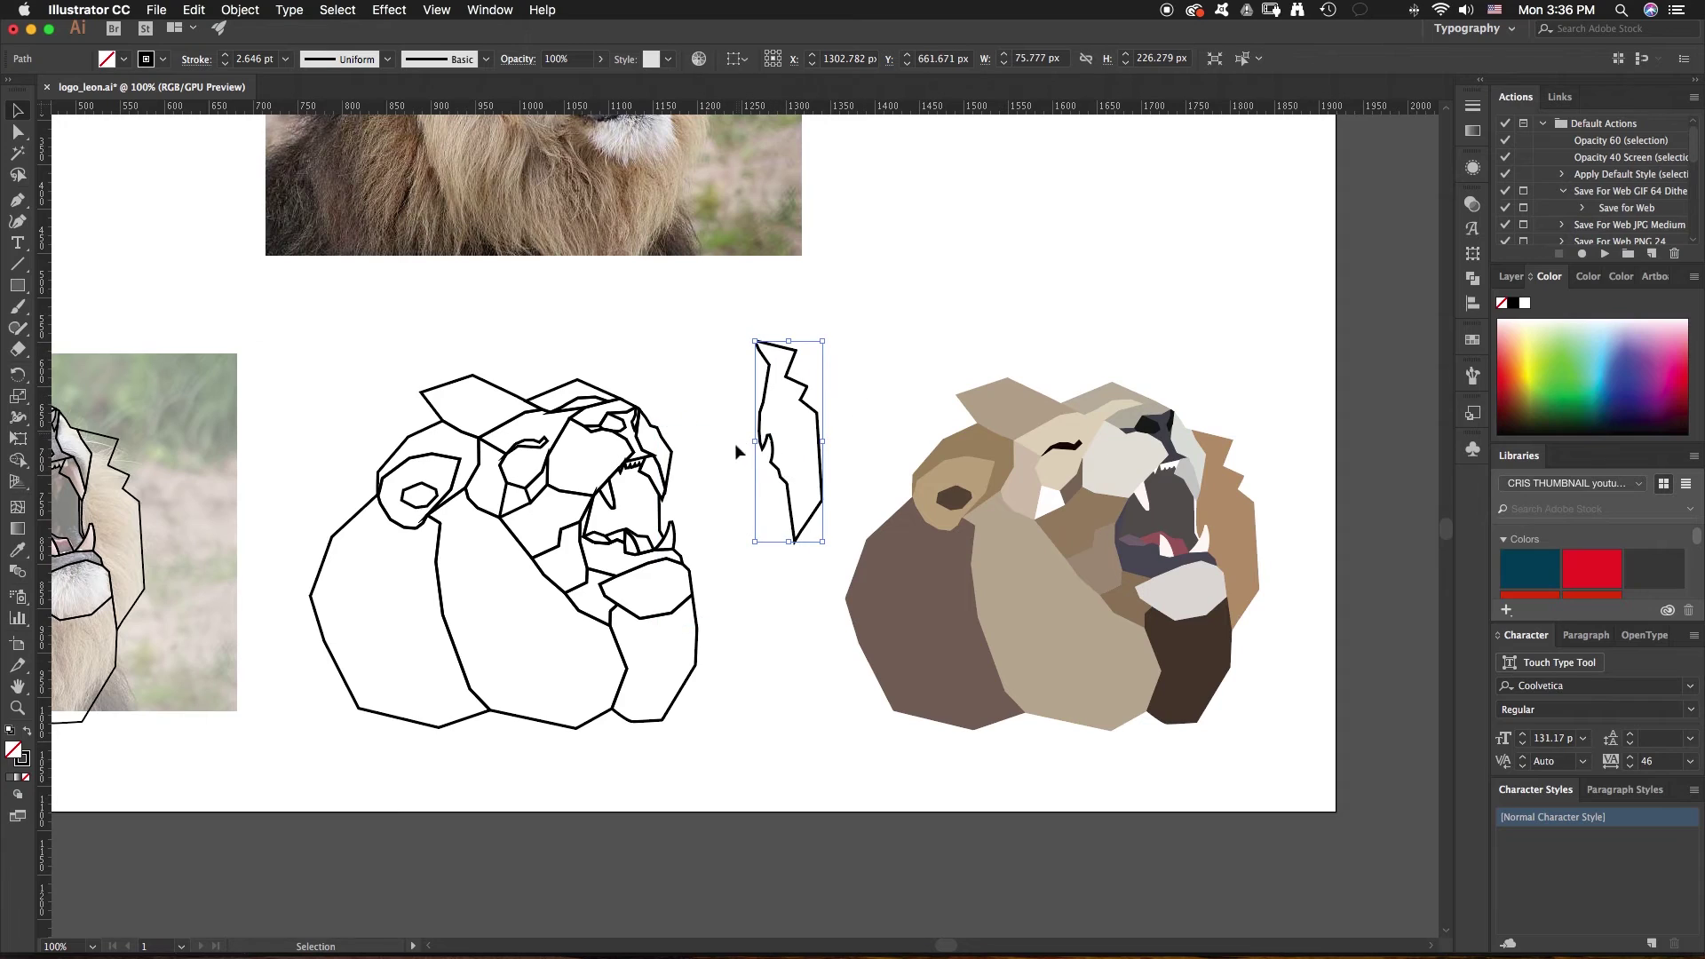
drag(632, 435, 677, 342)
drag(632, 412, 689, 387)
drag(546, 451, 528, 336)
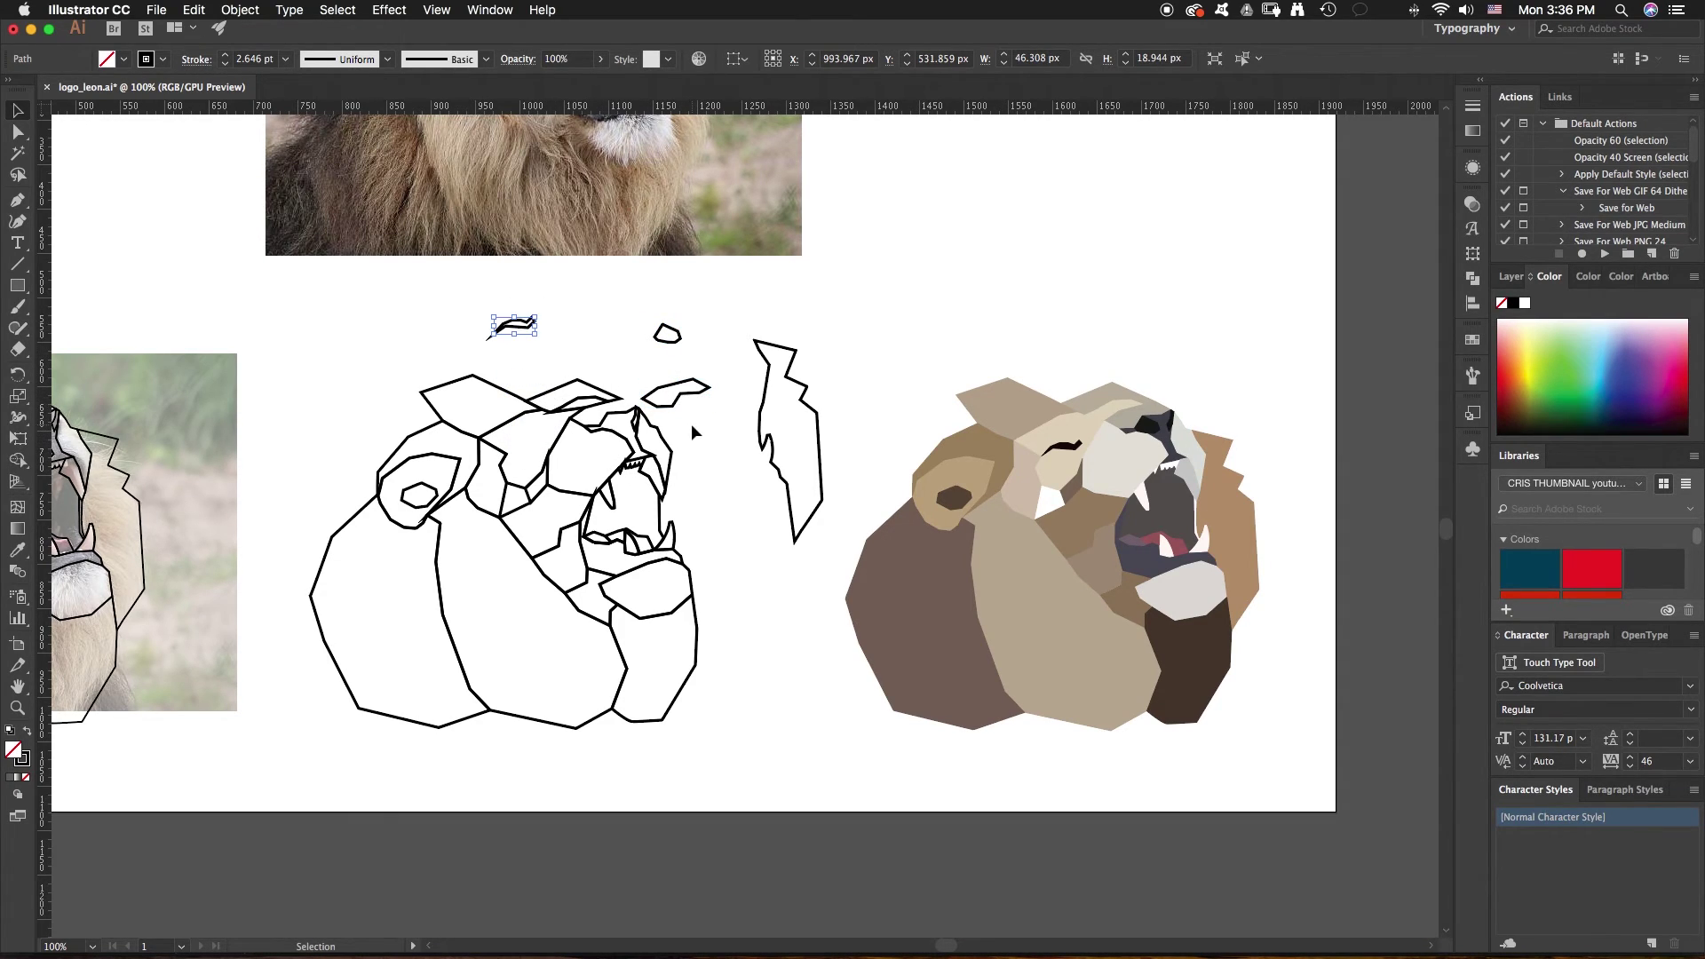
key(super+z)
key(super+z)
key(super+z)
key(super+z)
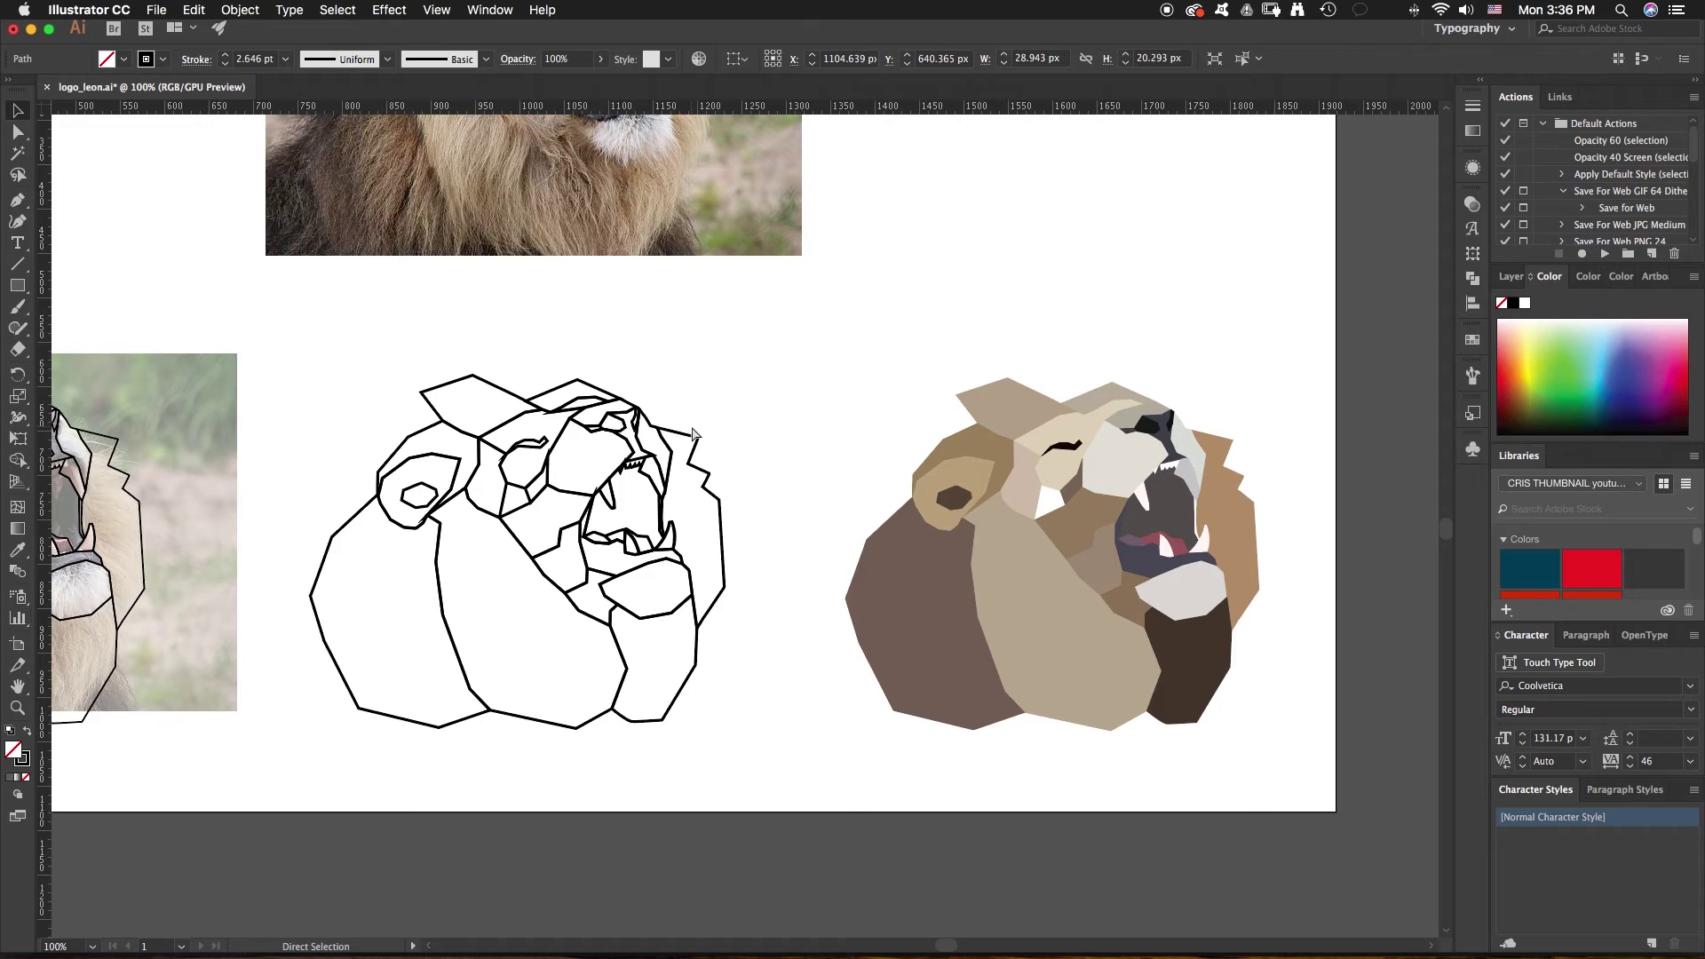
Fill the jagged mane piece beside the open mouth in the line drawing with a tan fur colour sampled from the lion photo
key(v)
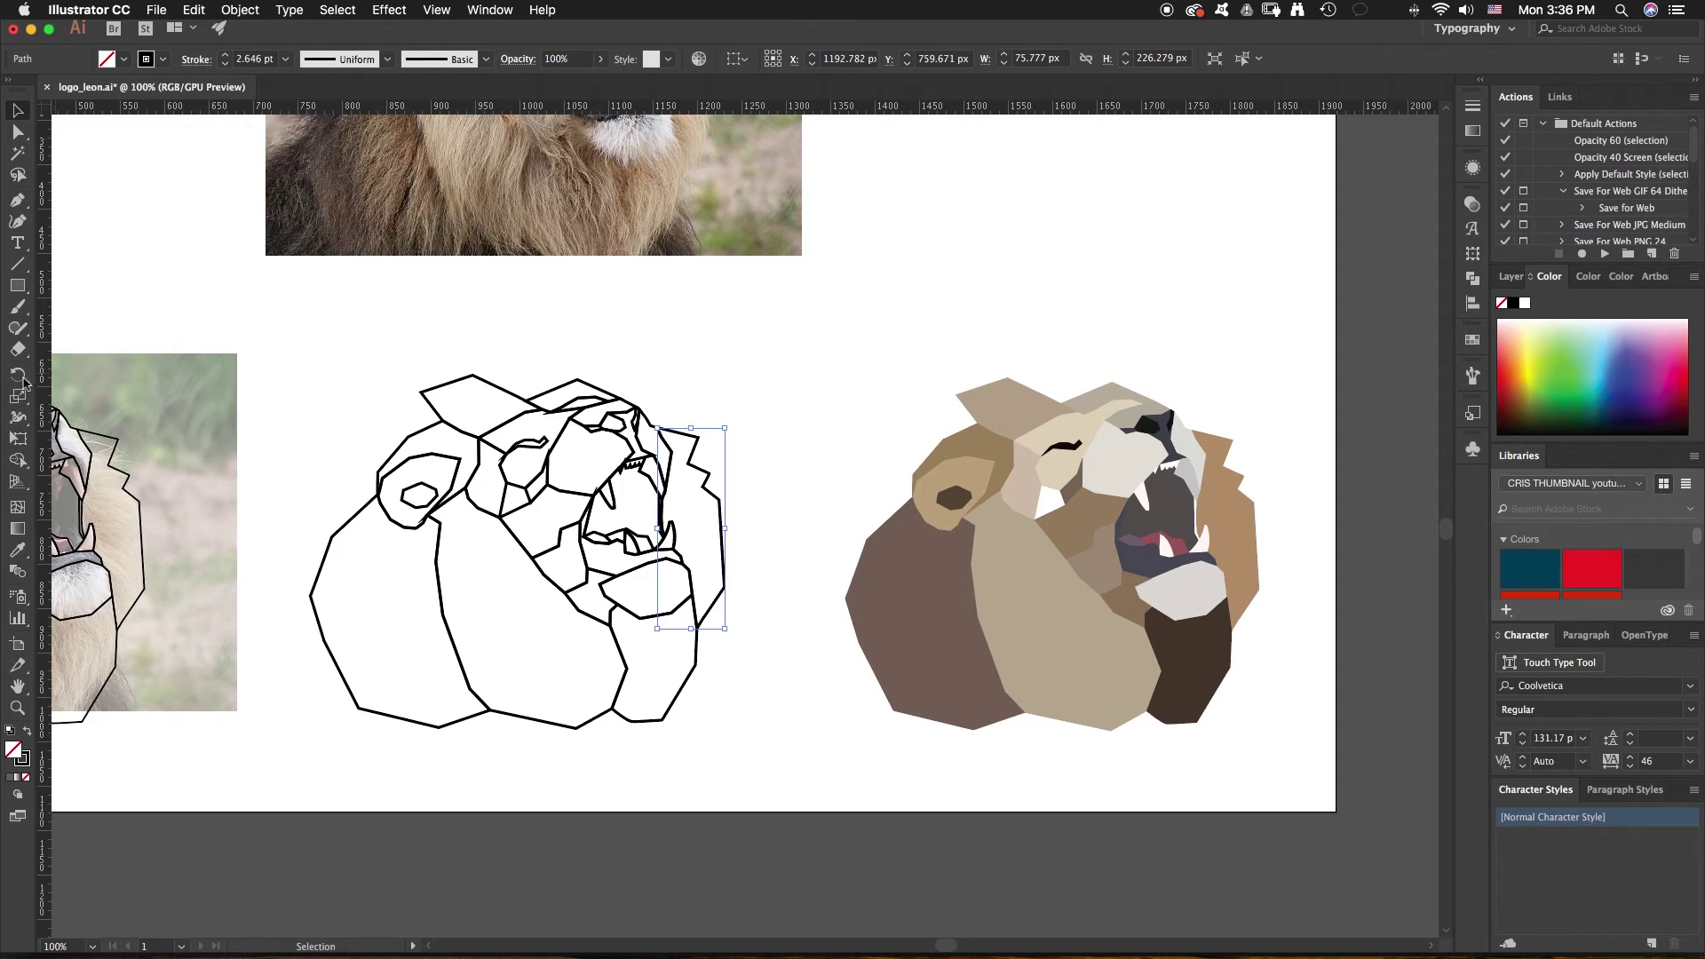
click(18, 552)
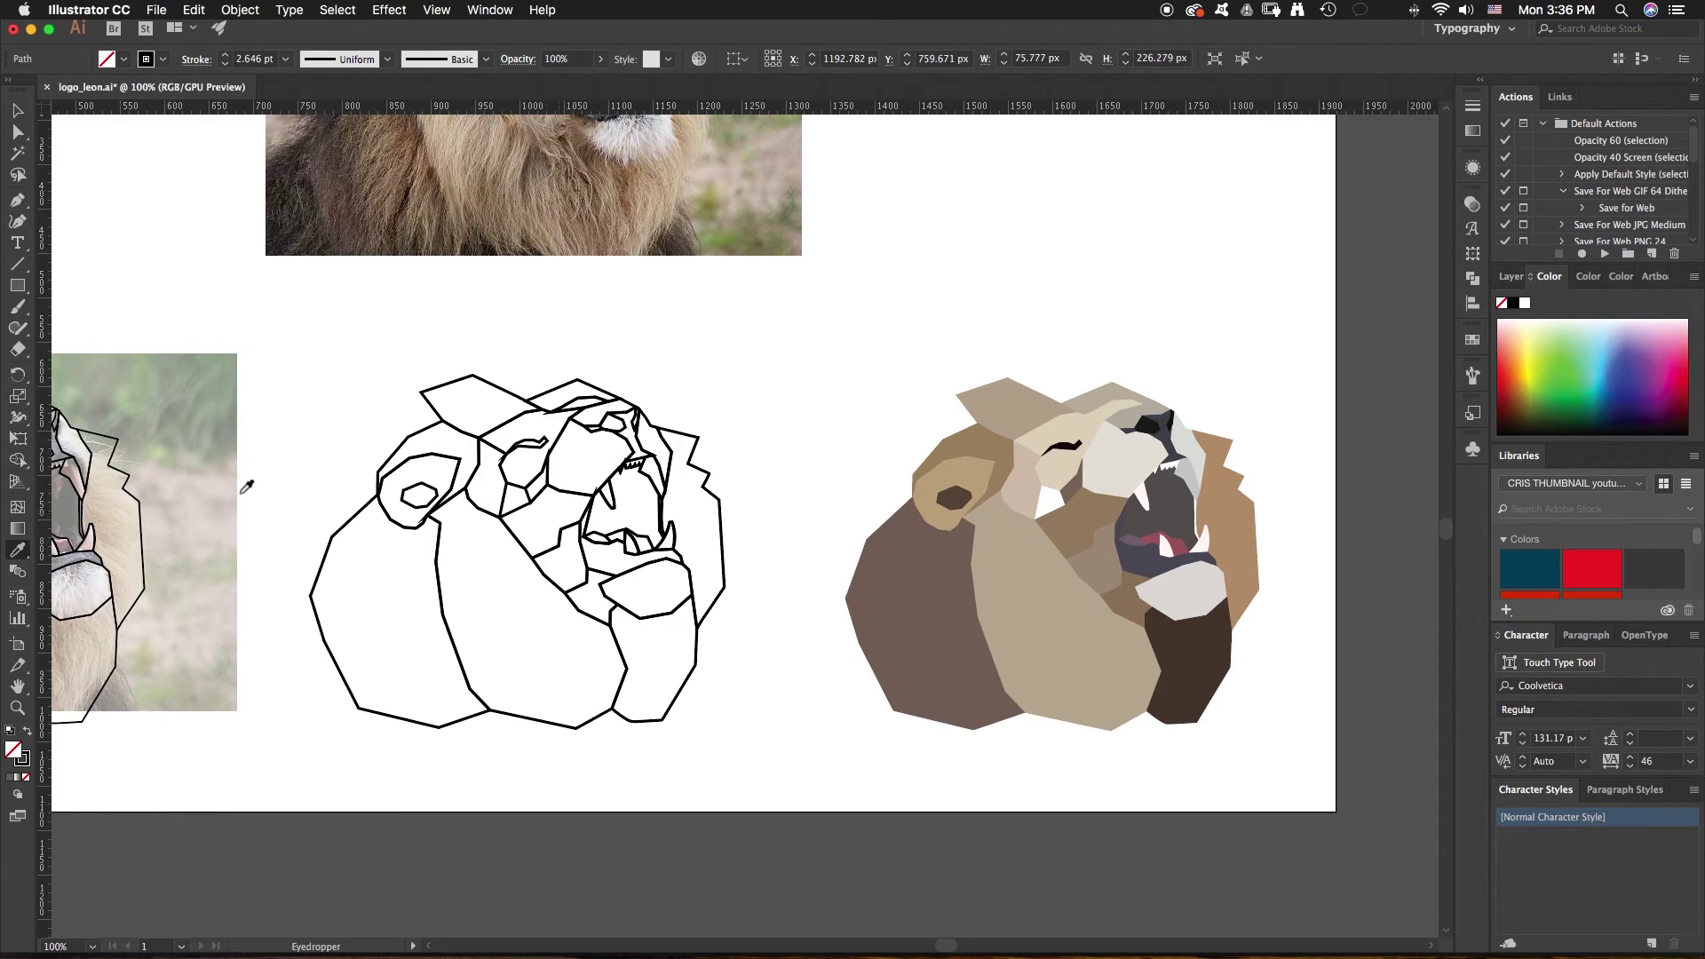
click(19, 553)
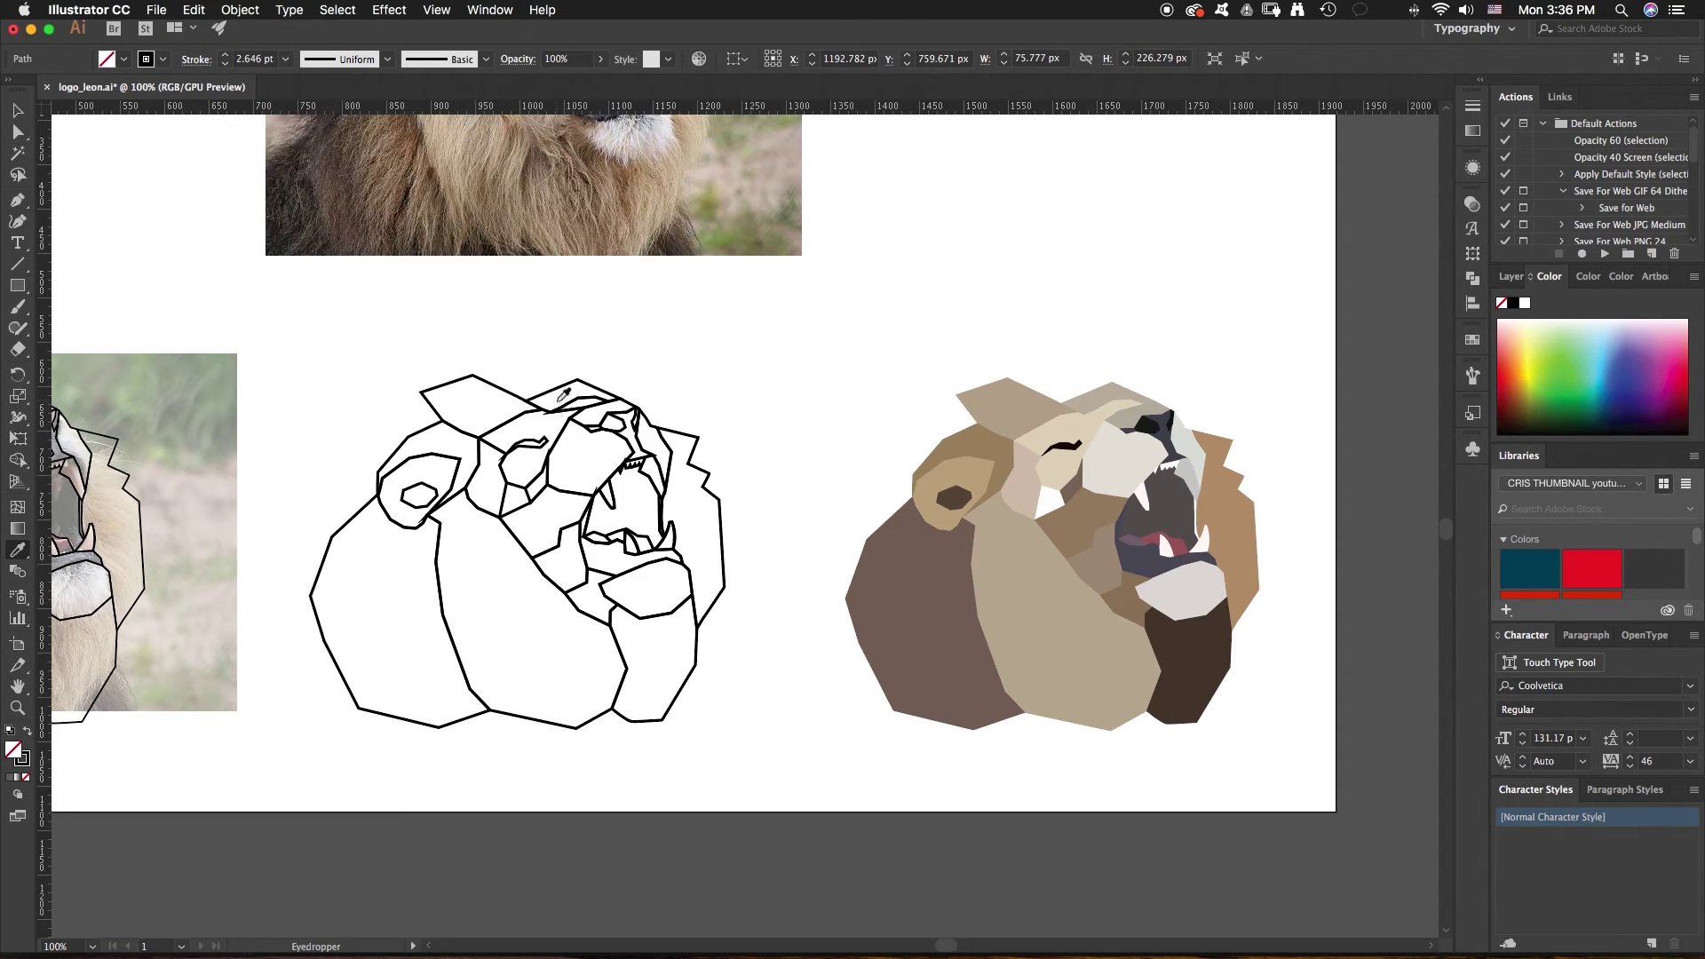
click(17, 110)
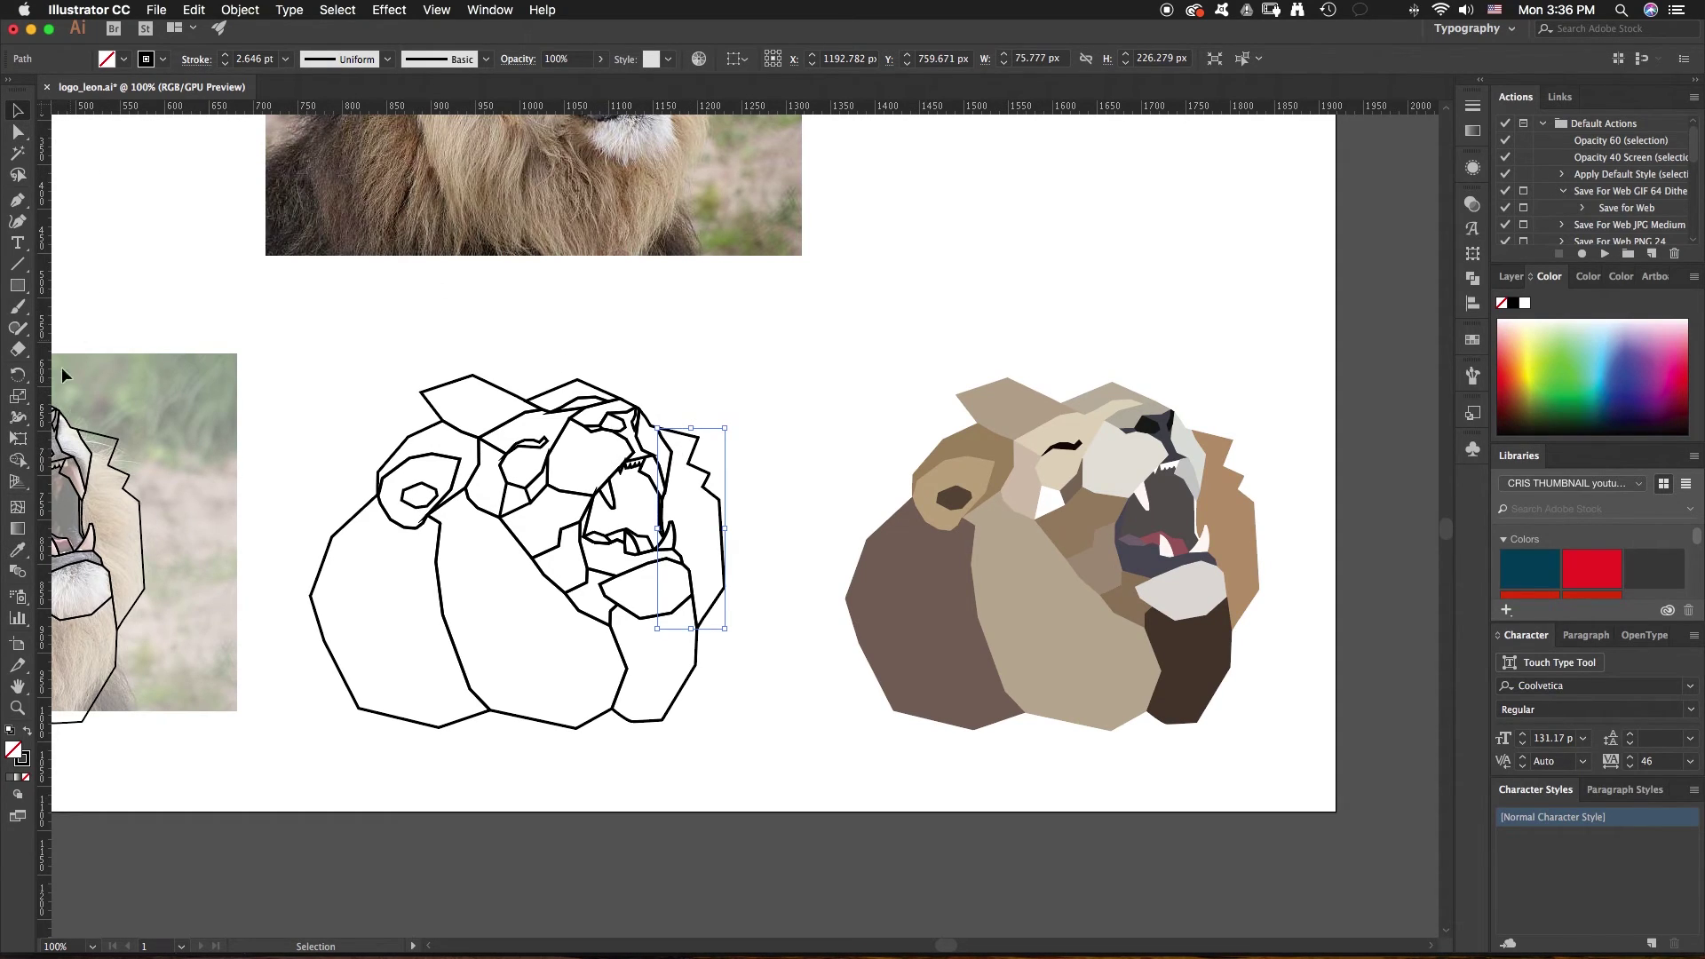
click(16, 550)
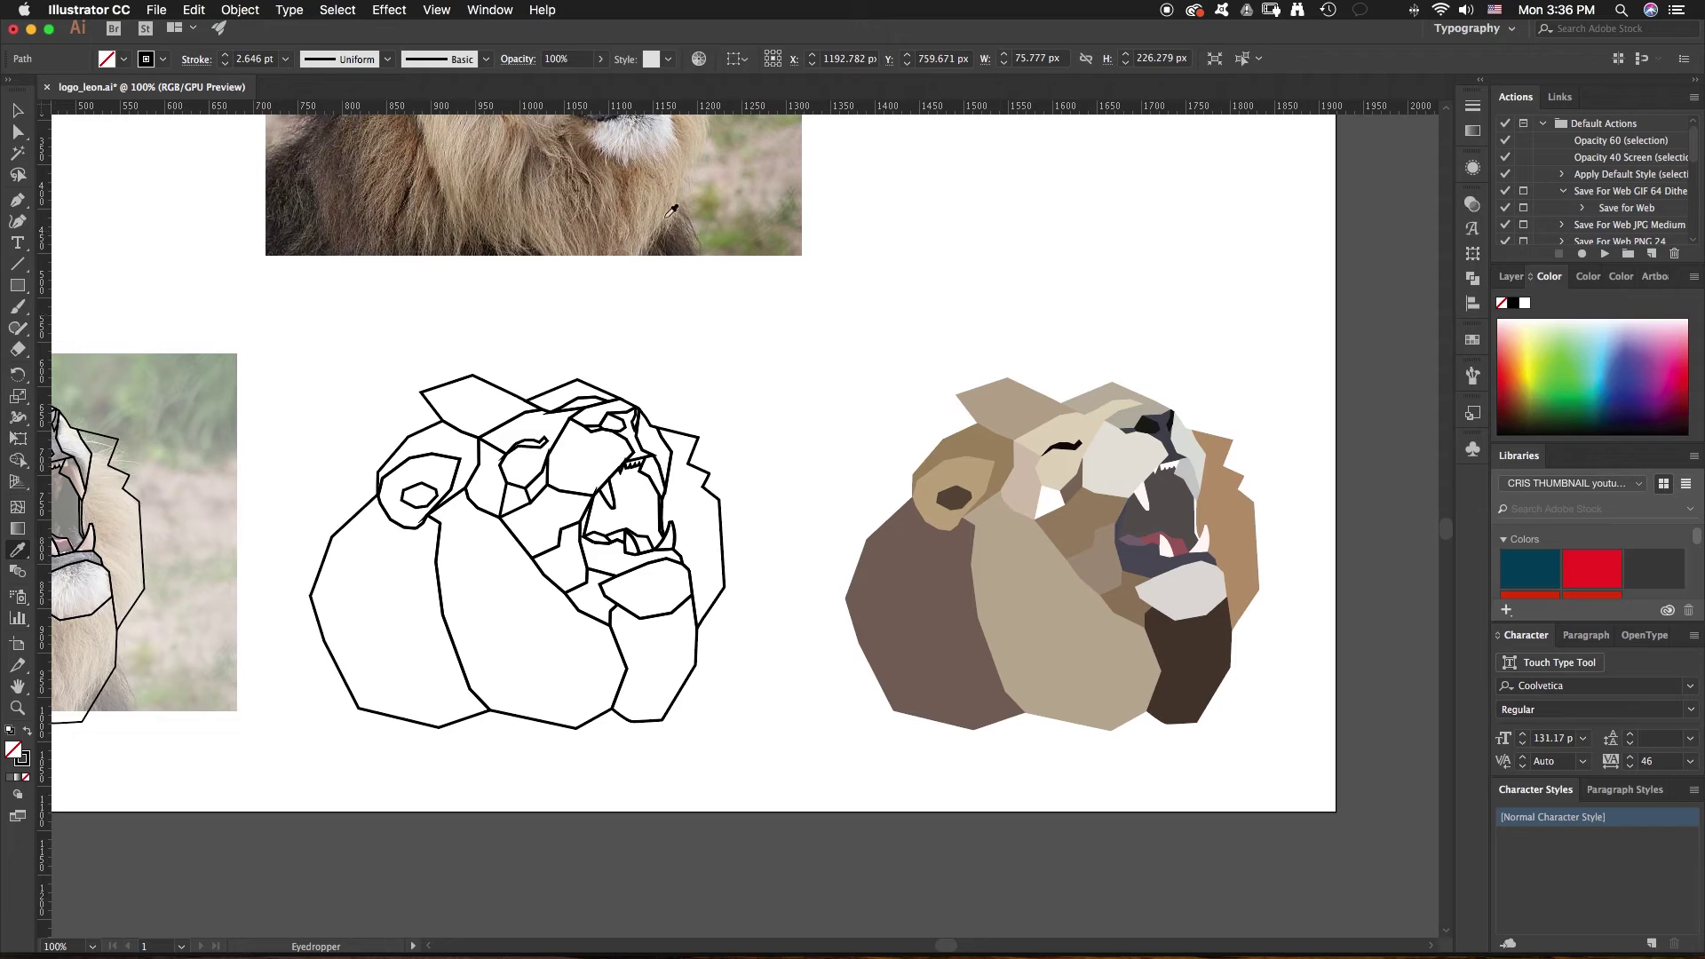
scroll(647, 188, up, 3)
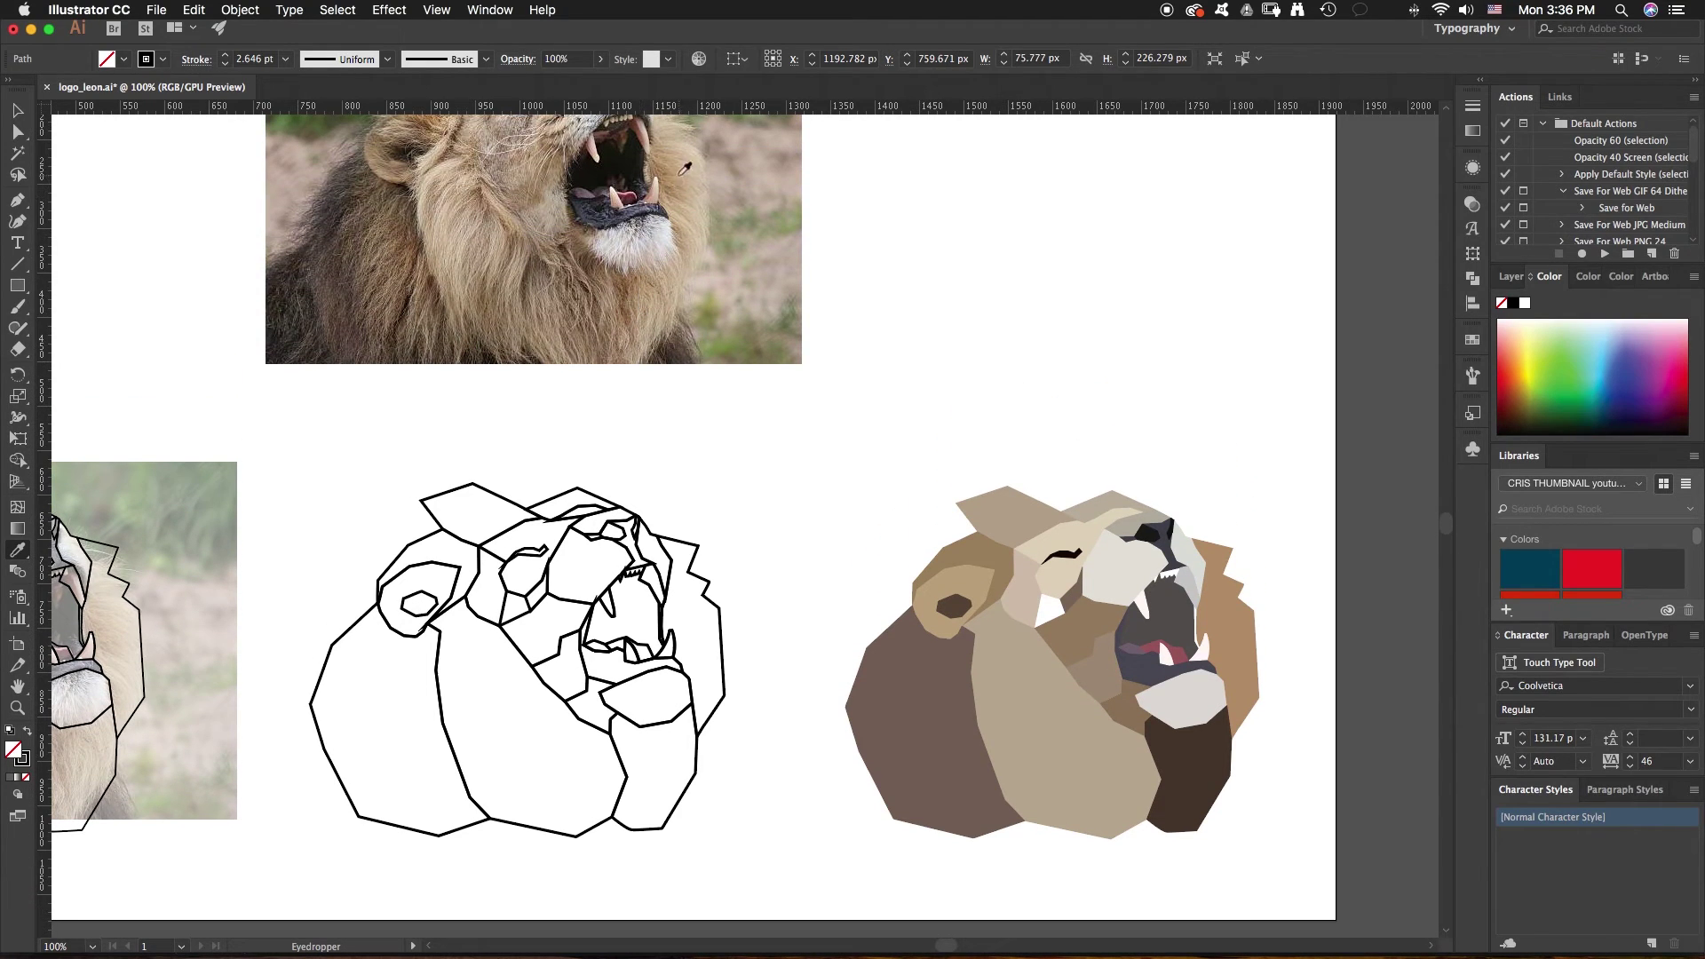
click(675, 169)
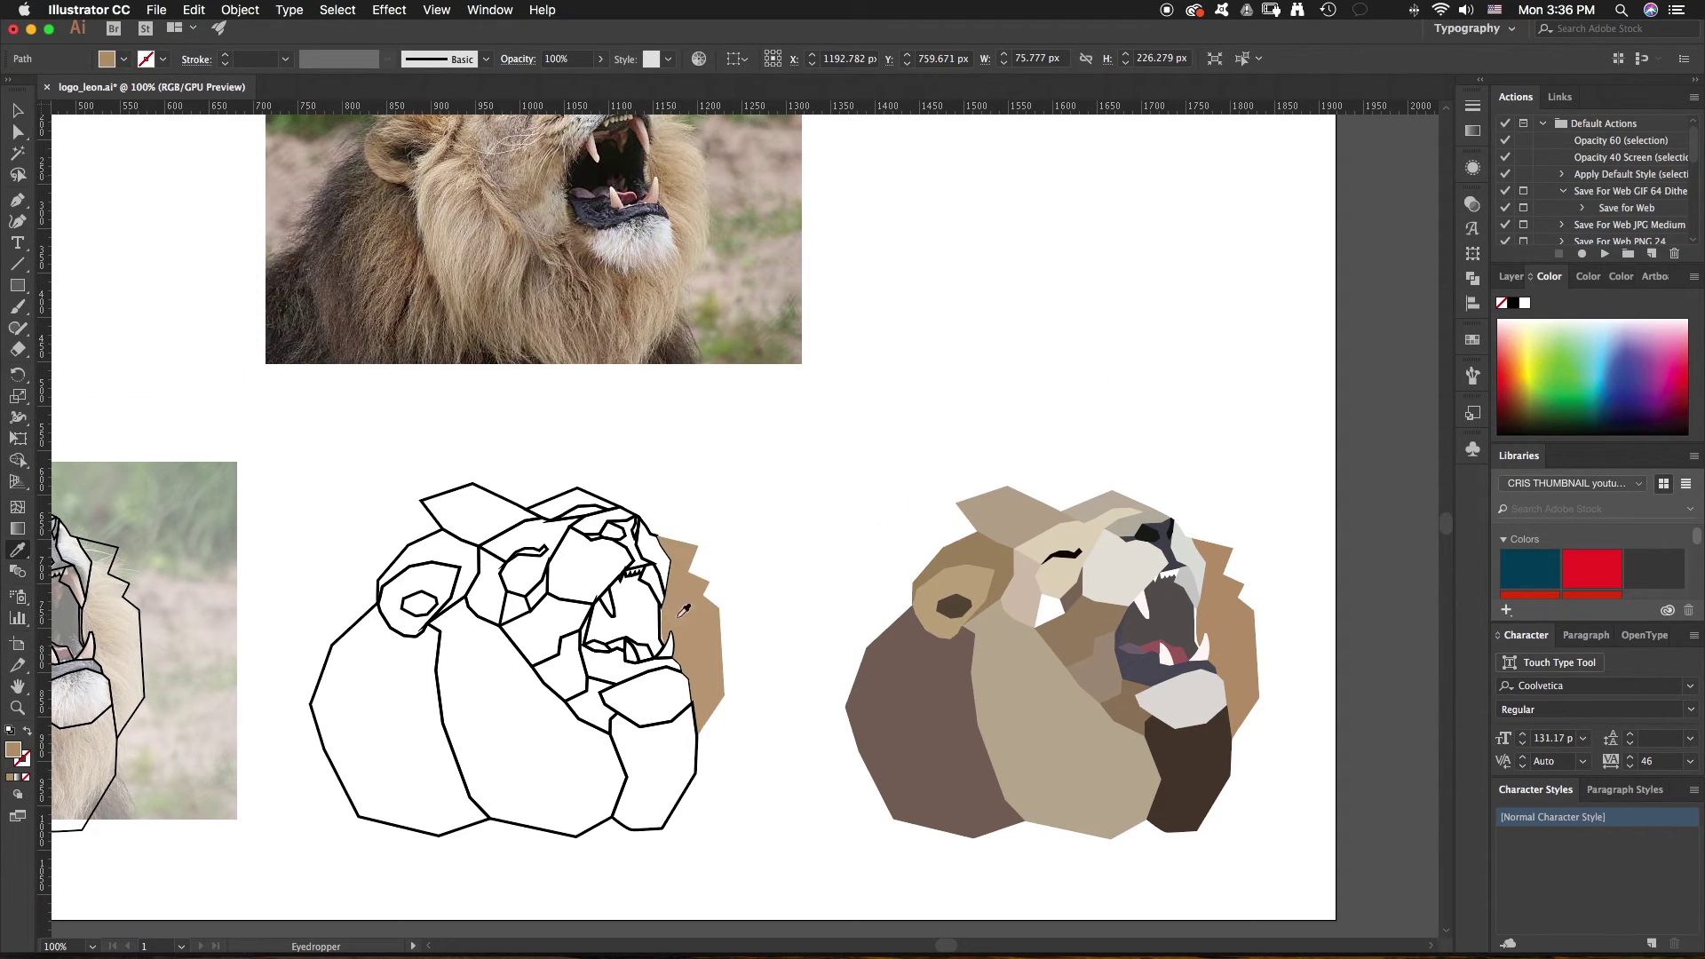
click(690, 177)
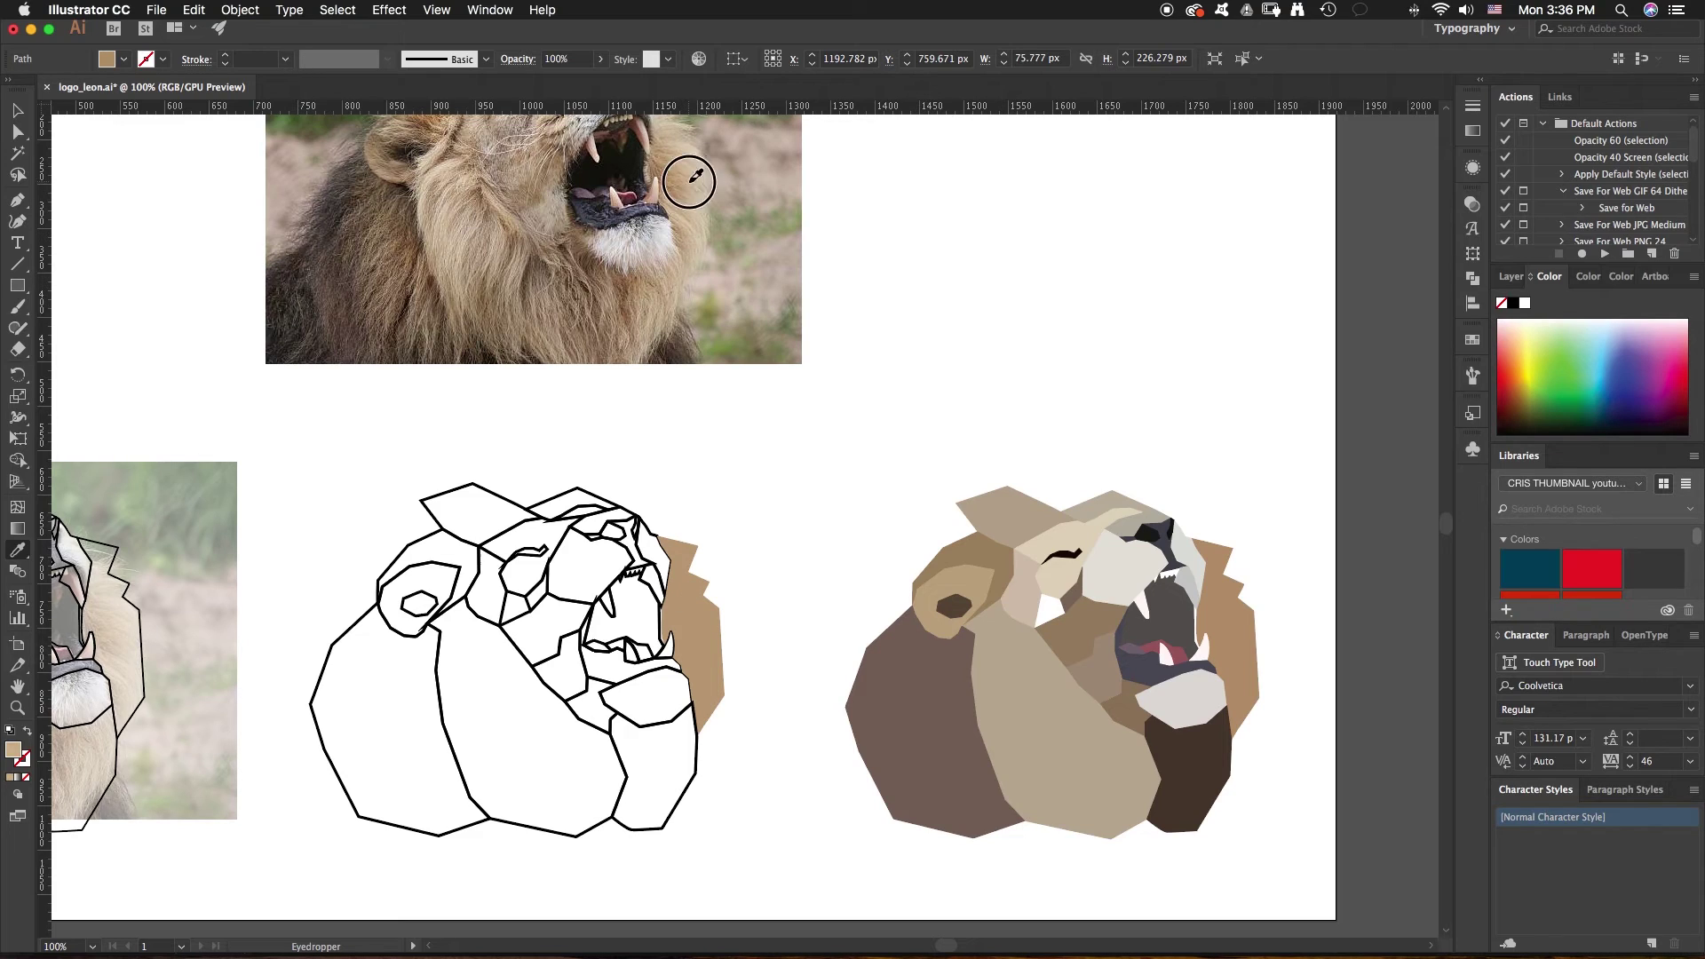
click(667, 219)
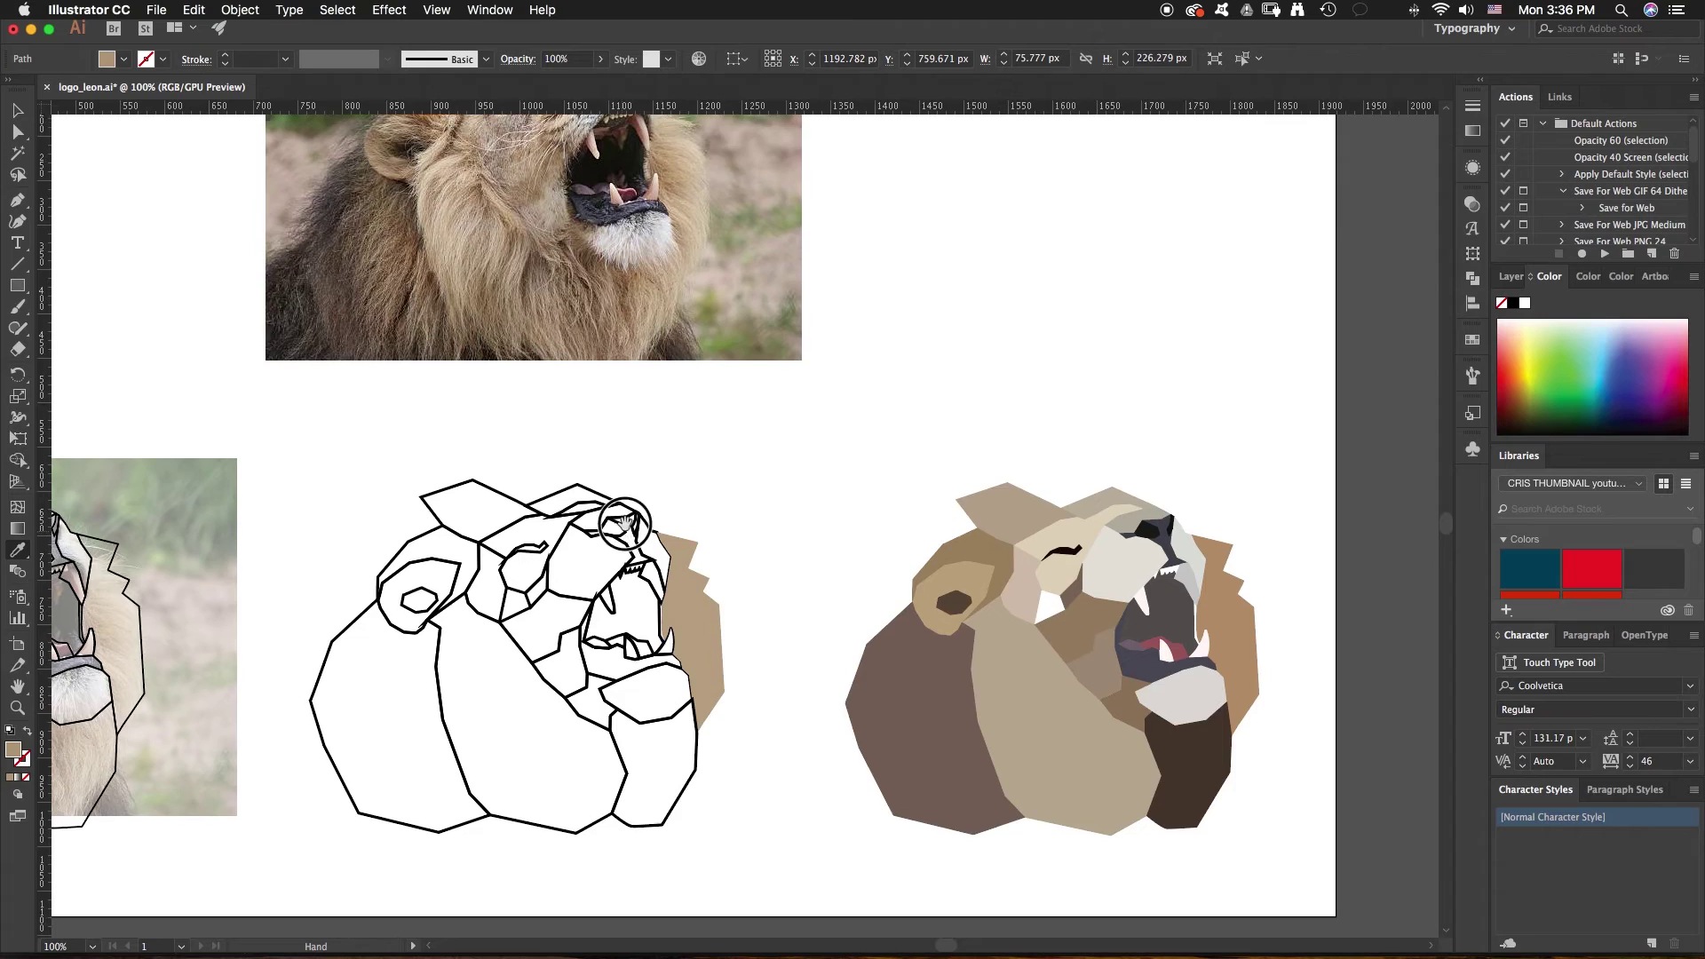
Compare the VICKALE logo, lion photo, traced overlay, line drawing and flat-coloured lion together at 66.67% zoom
scroll(706, 515, down, 5)
scroll(707, 514, left, 4)
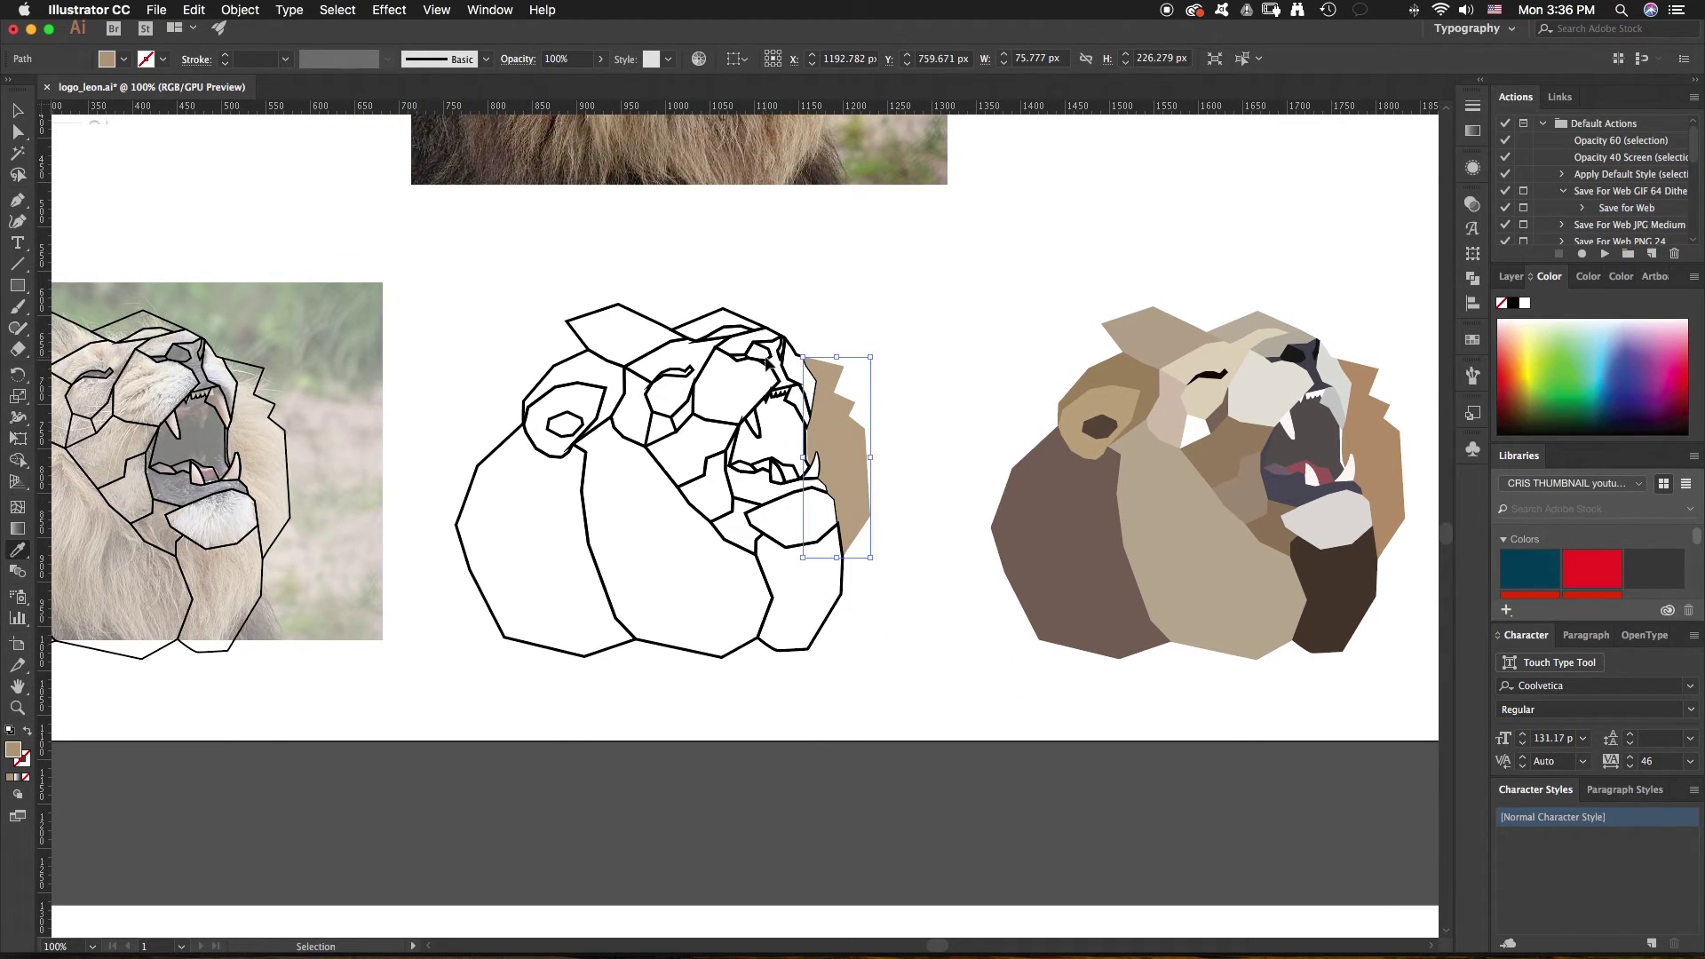
key(super+minus)
key(space)
drag(506, 367, 671, 428)
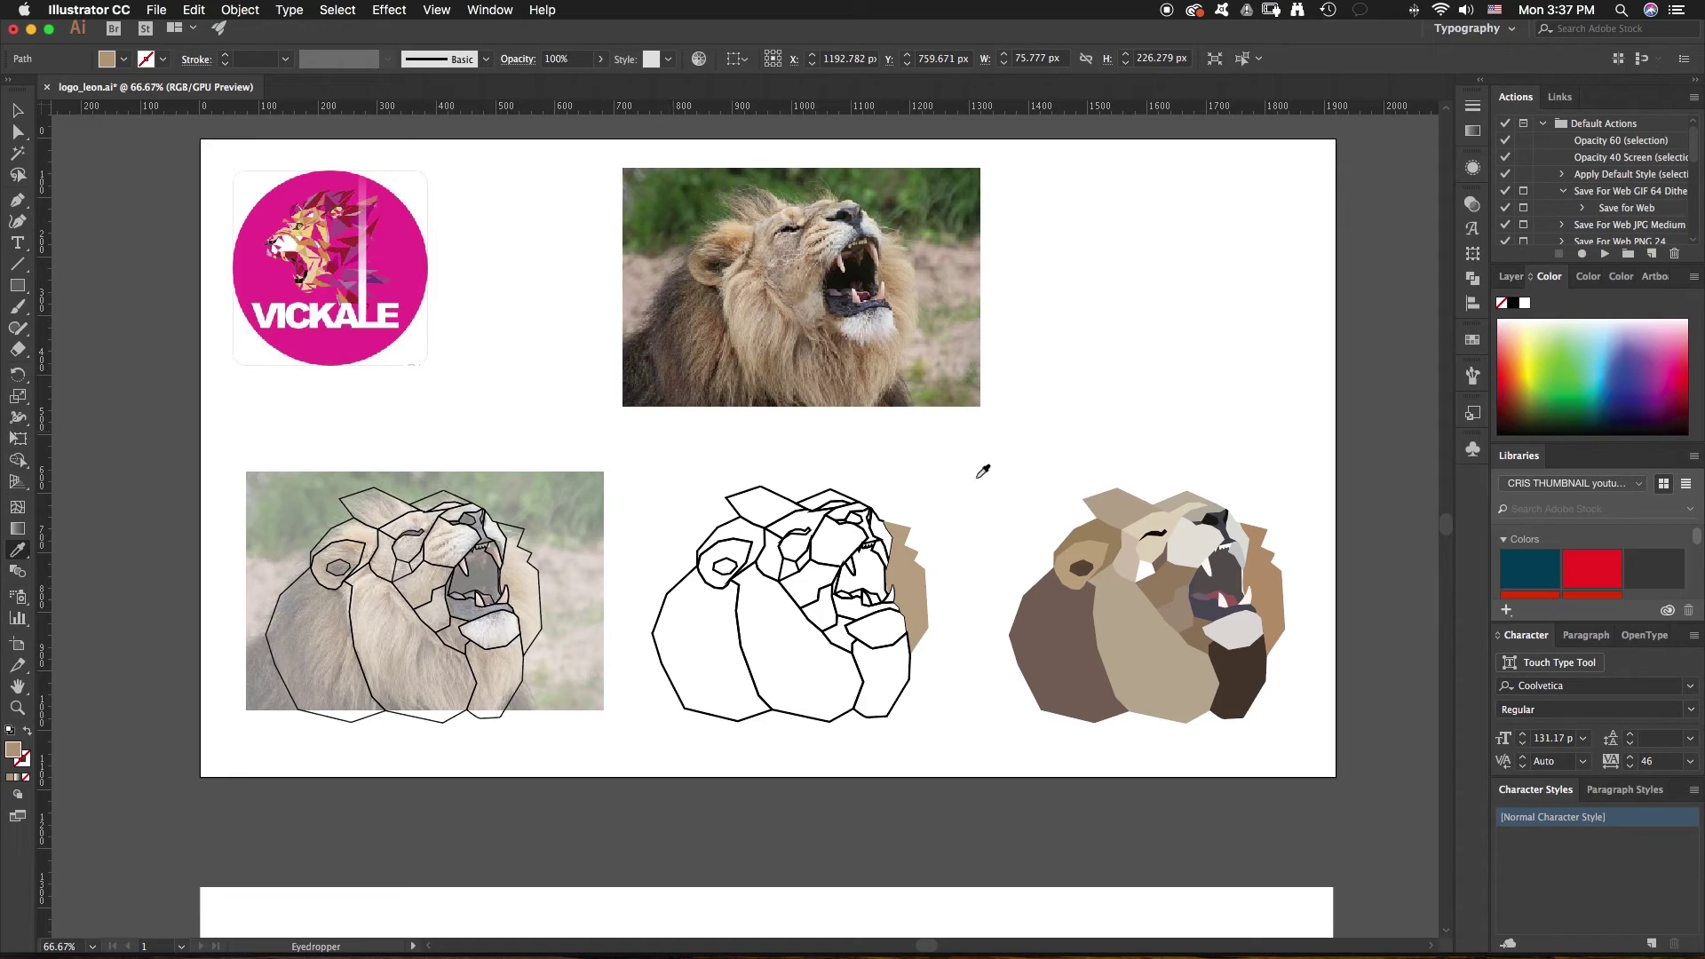
scroll(659, 469, down, 3)
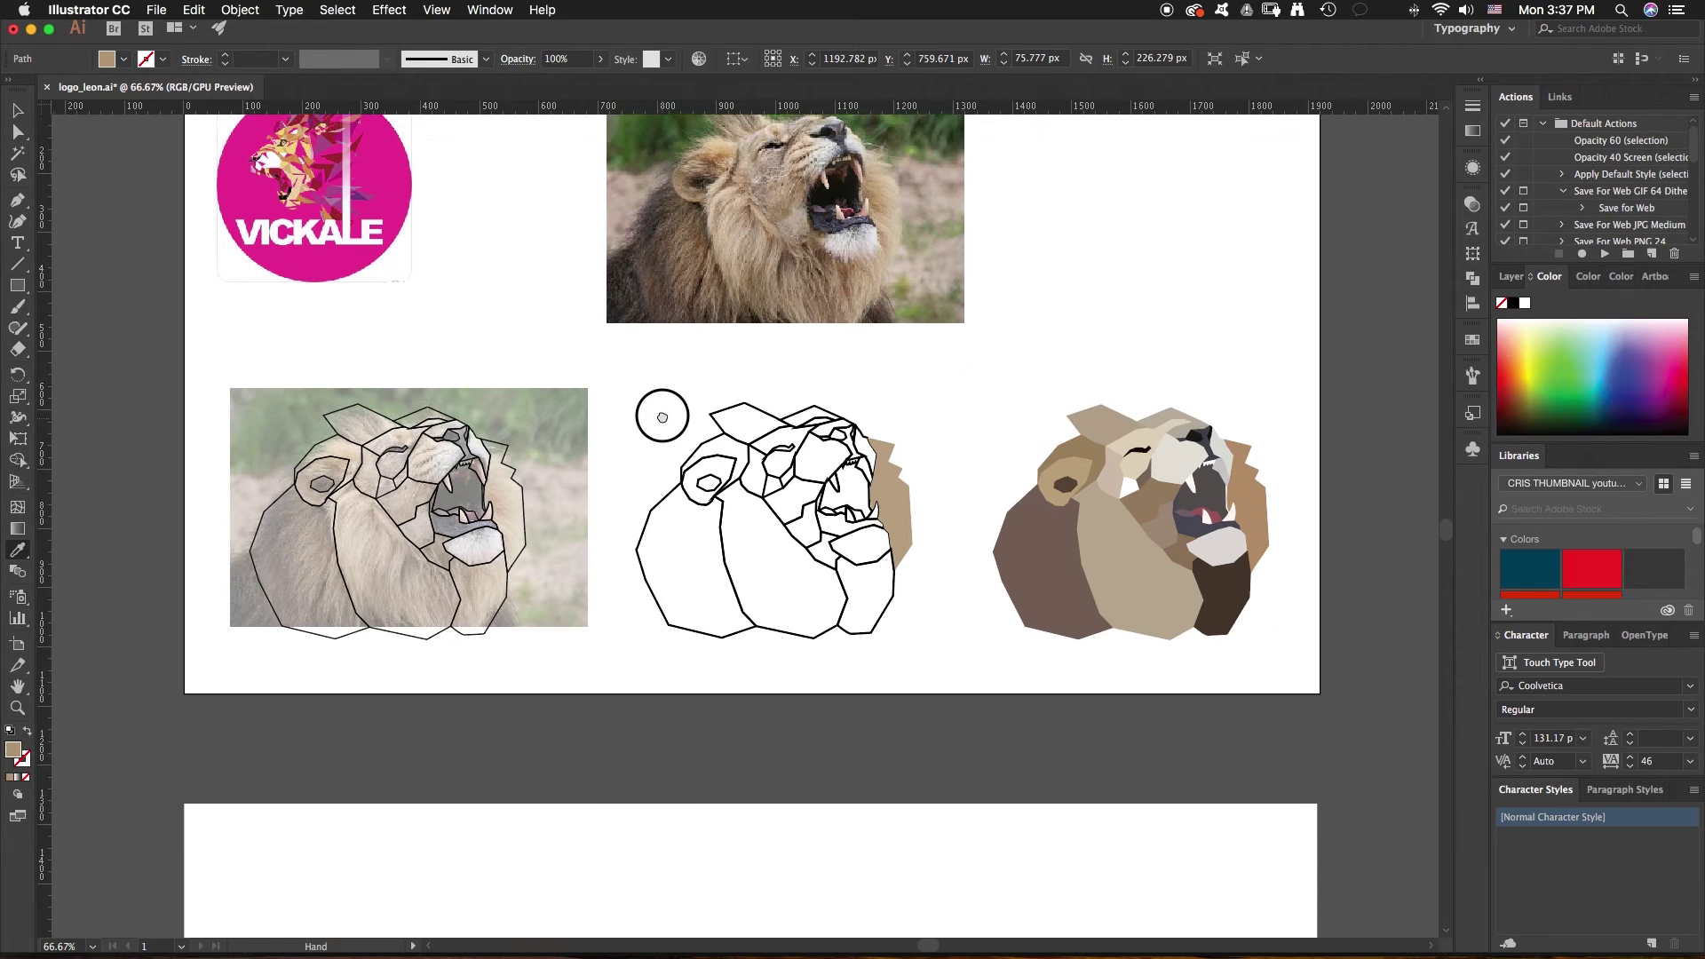
scroll(666, 444, up, 2)
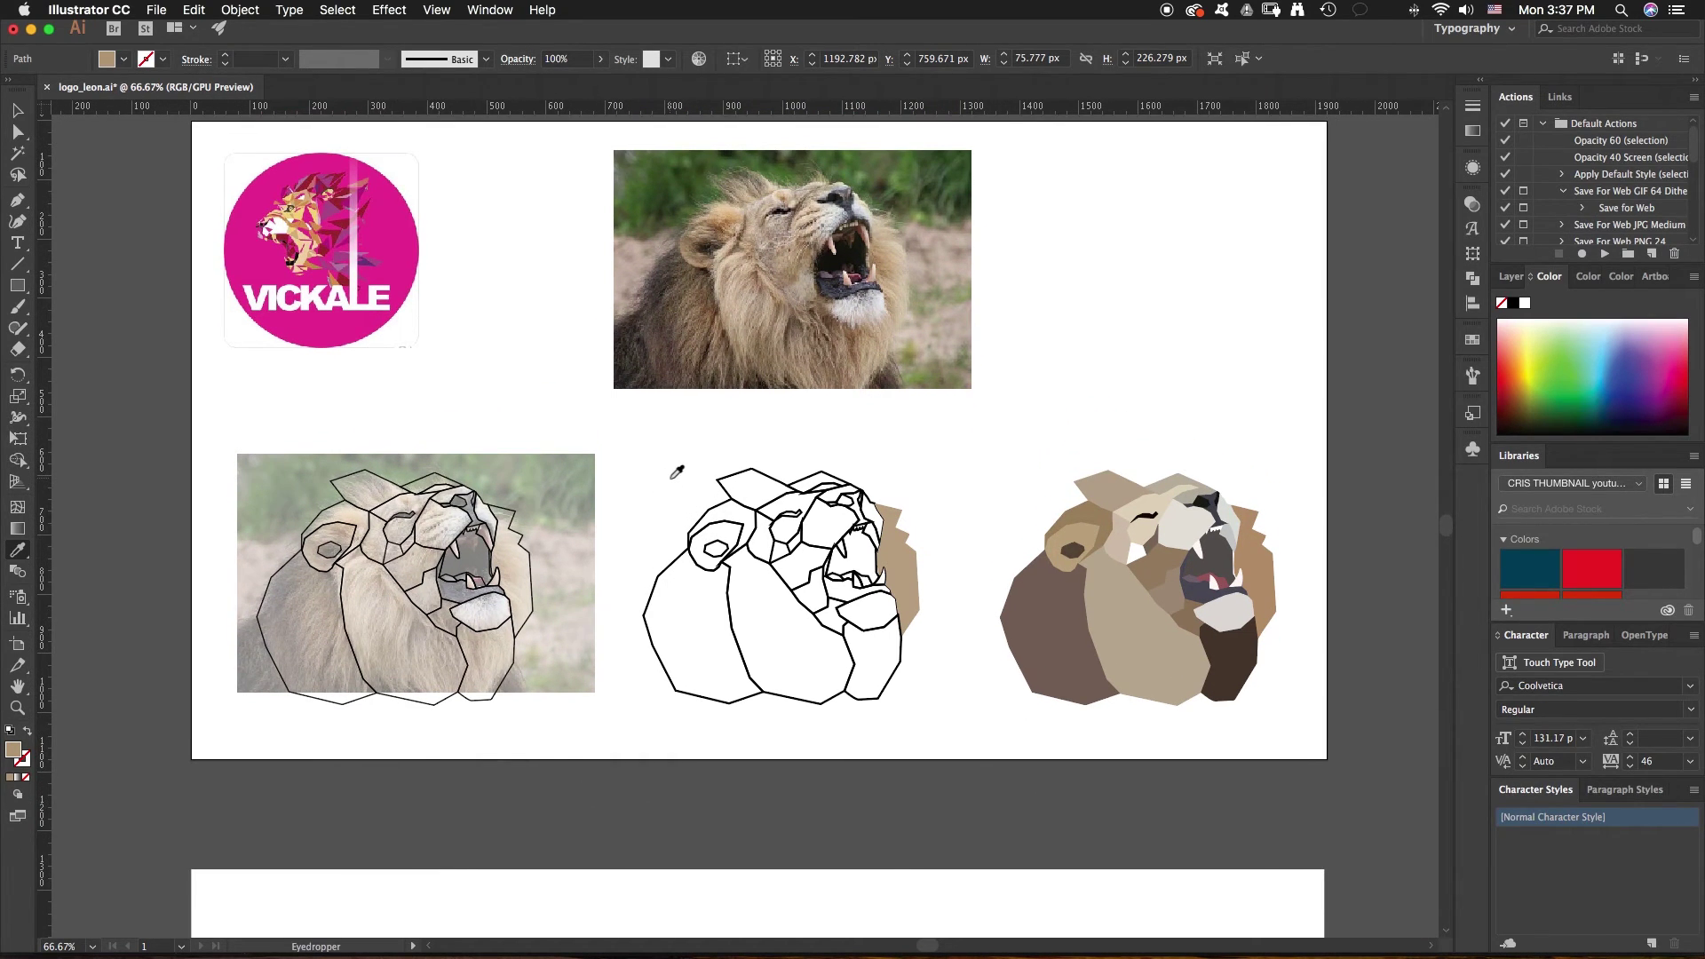
Paint an arrow to the beige faceted lion's mane, then circle the upper mouth area there and the photo's fang with pointer lines
scroll(673, 444, down, 5)
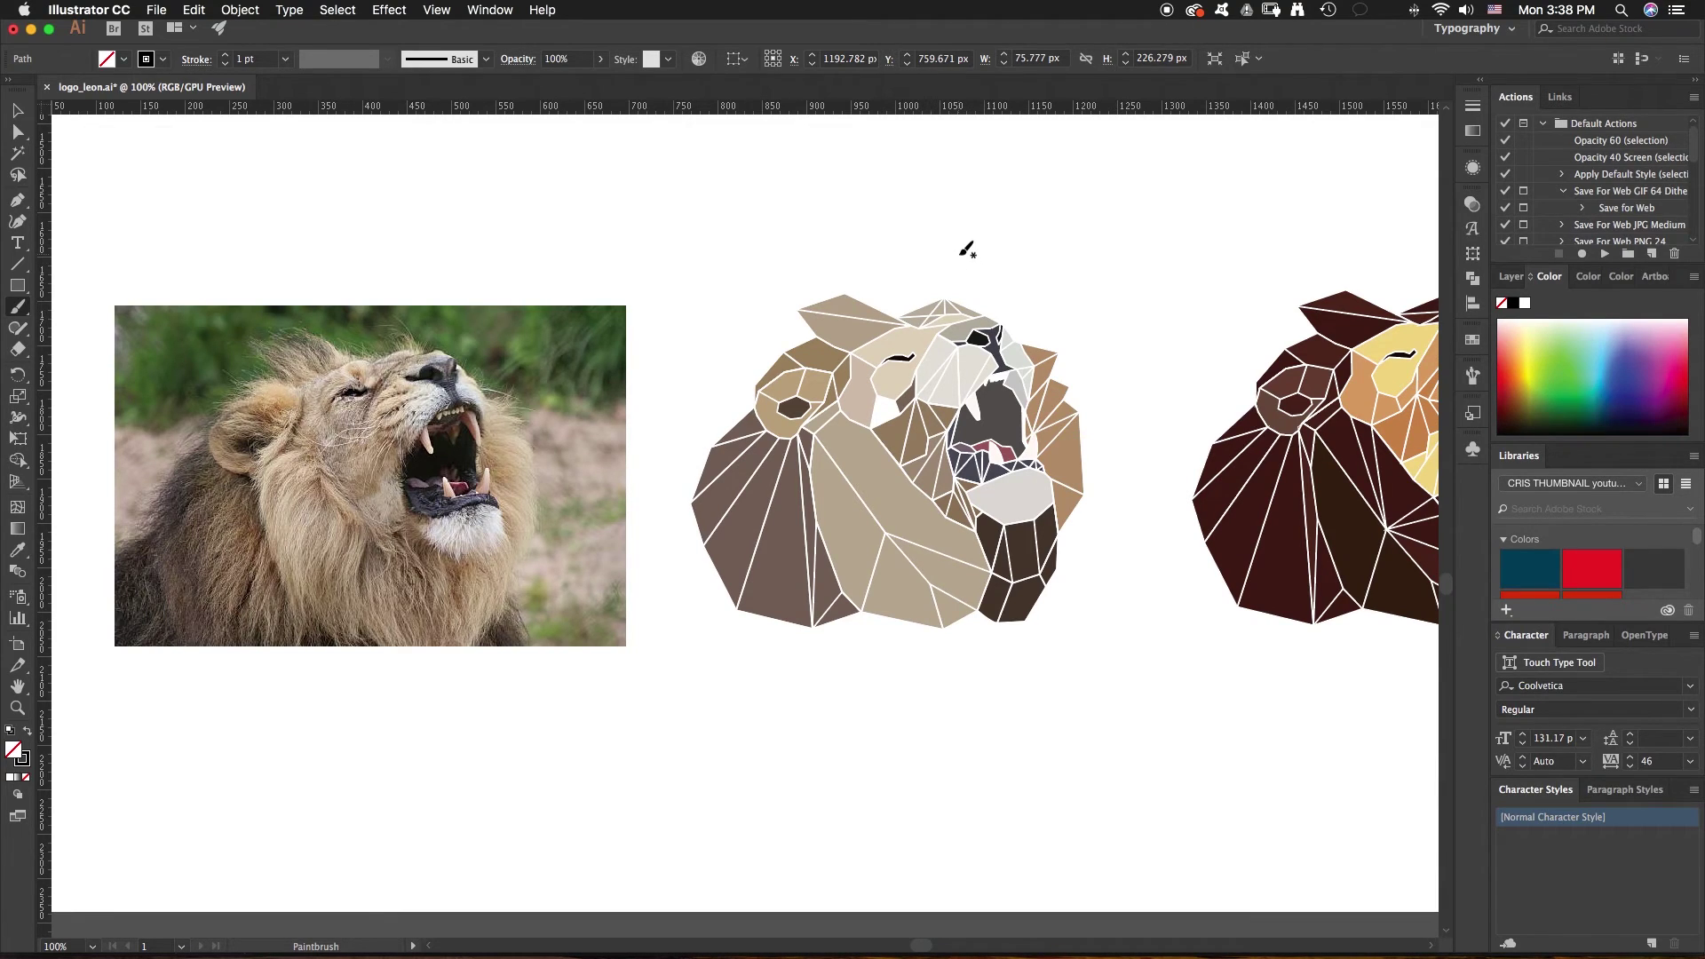
scroll(950, 276, right, 2)
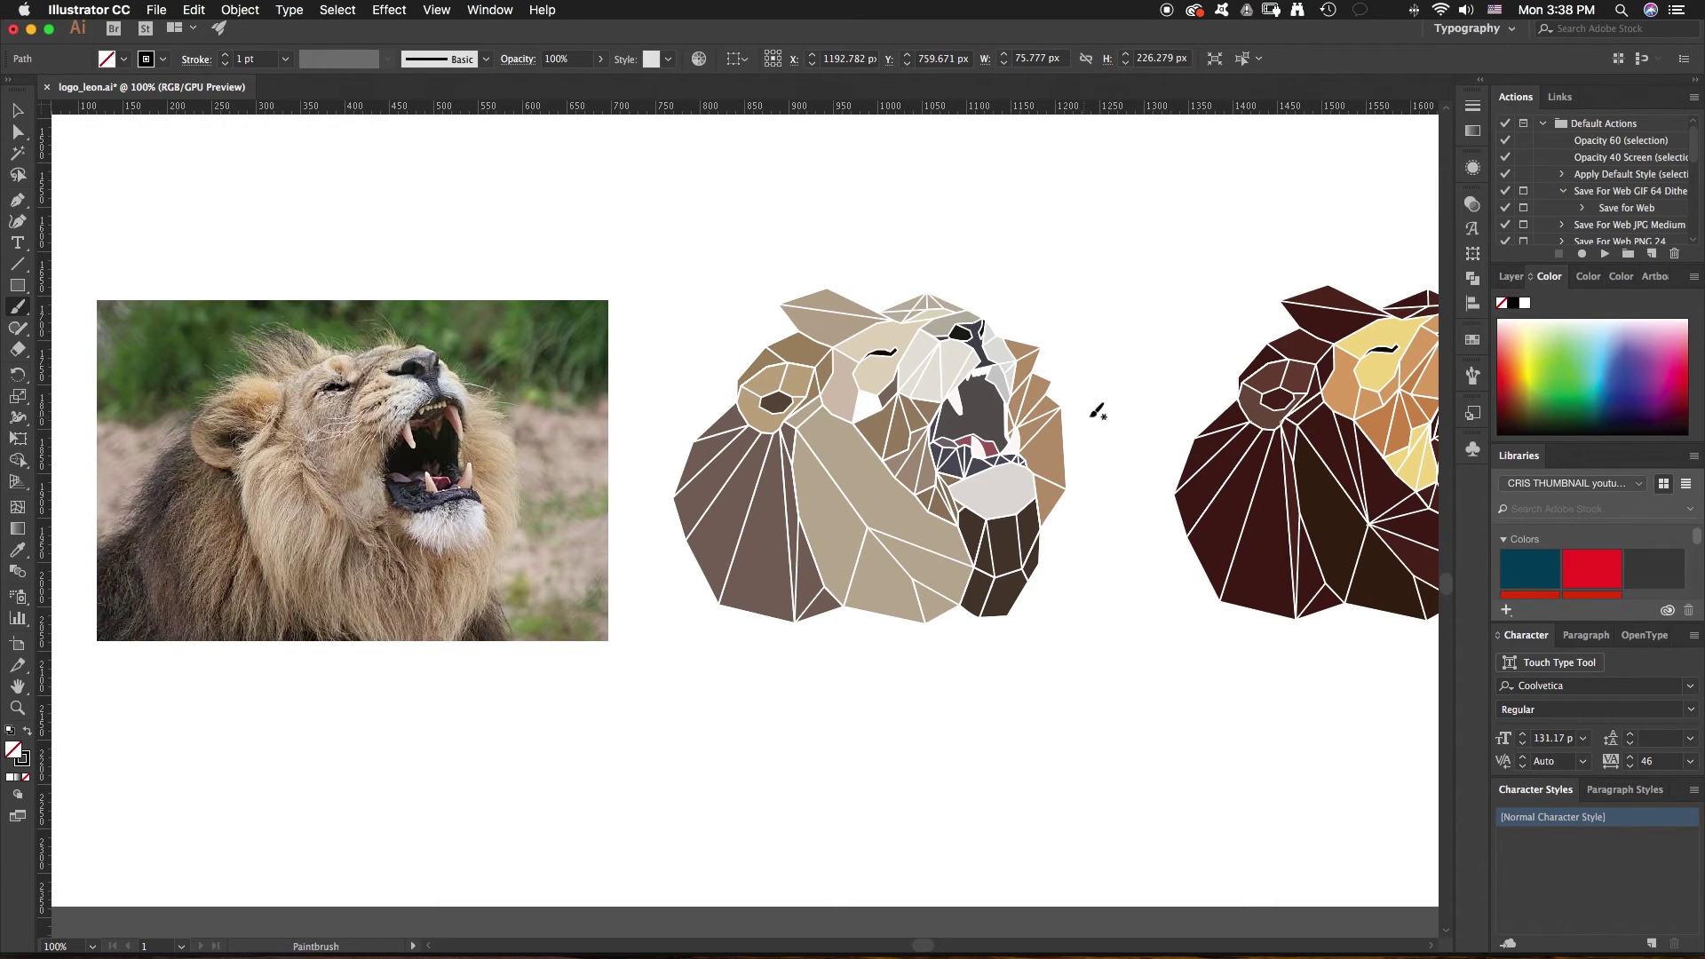
scroll(974, 336, right, 1)
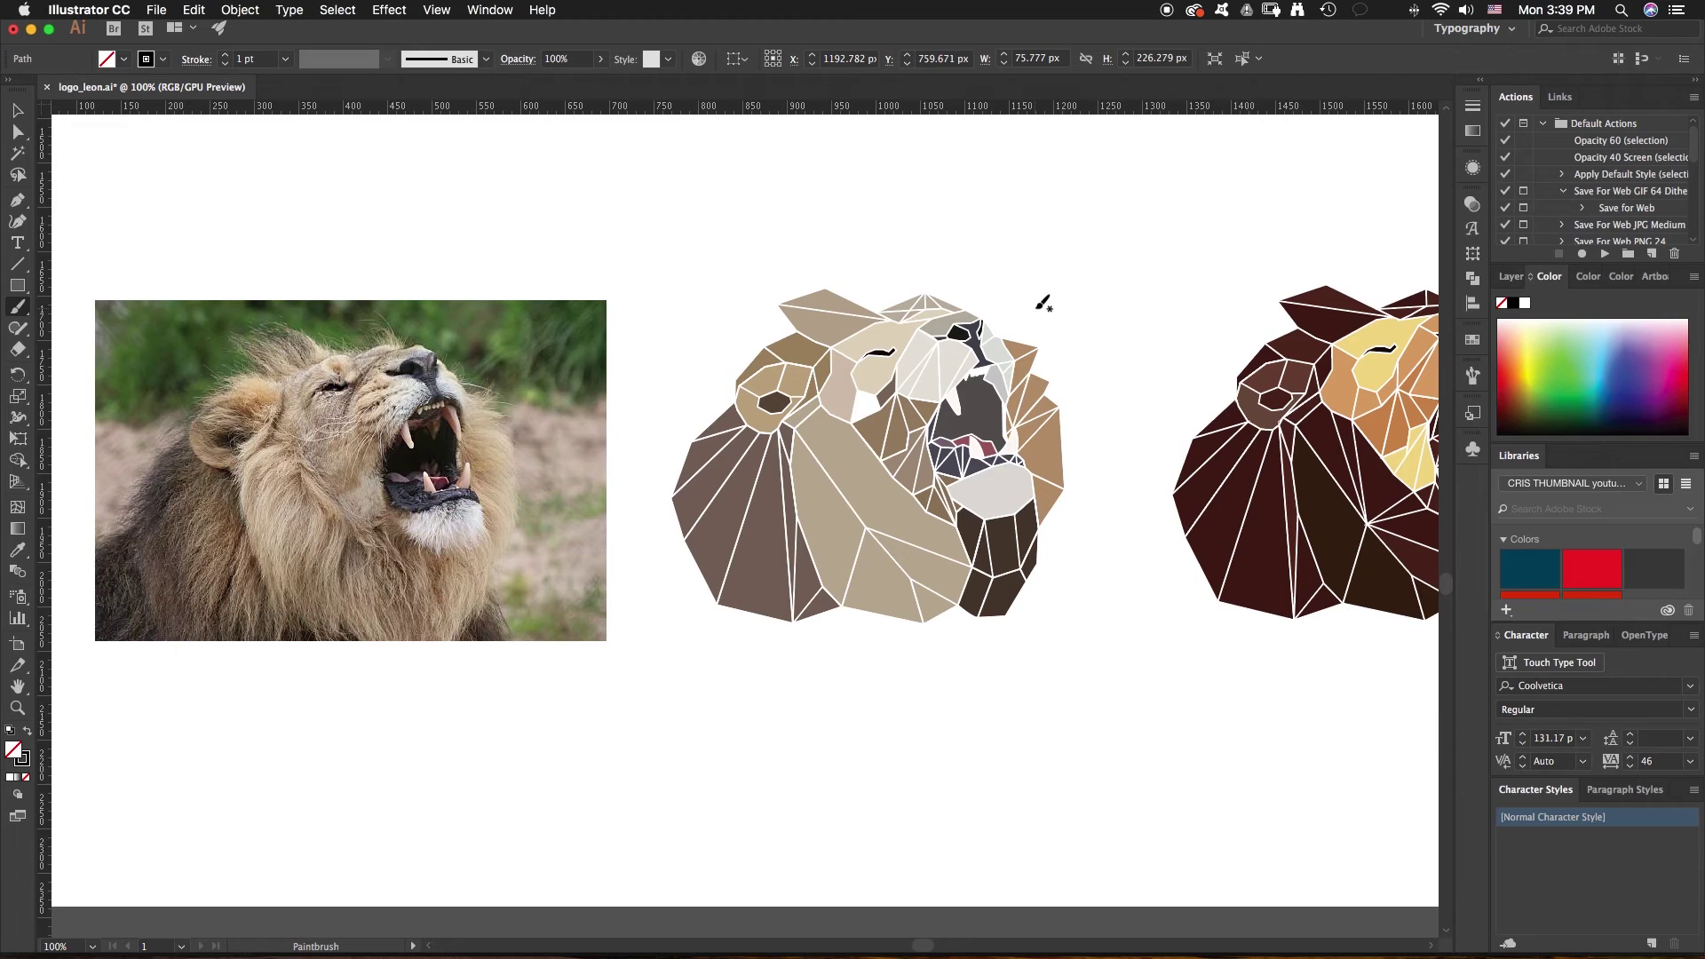
mouse_move(1036, 303)
mouse_down()
mouse_move(1023, 328)
mouse_move(1053, 335)
mouse_move(1137, 247)
mouse_move(1205, 214)
mouse_up()
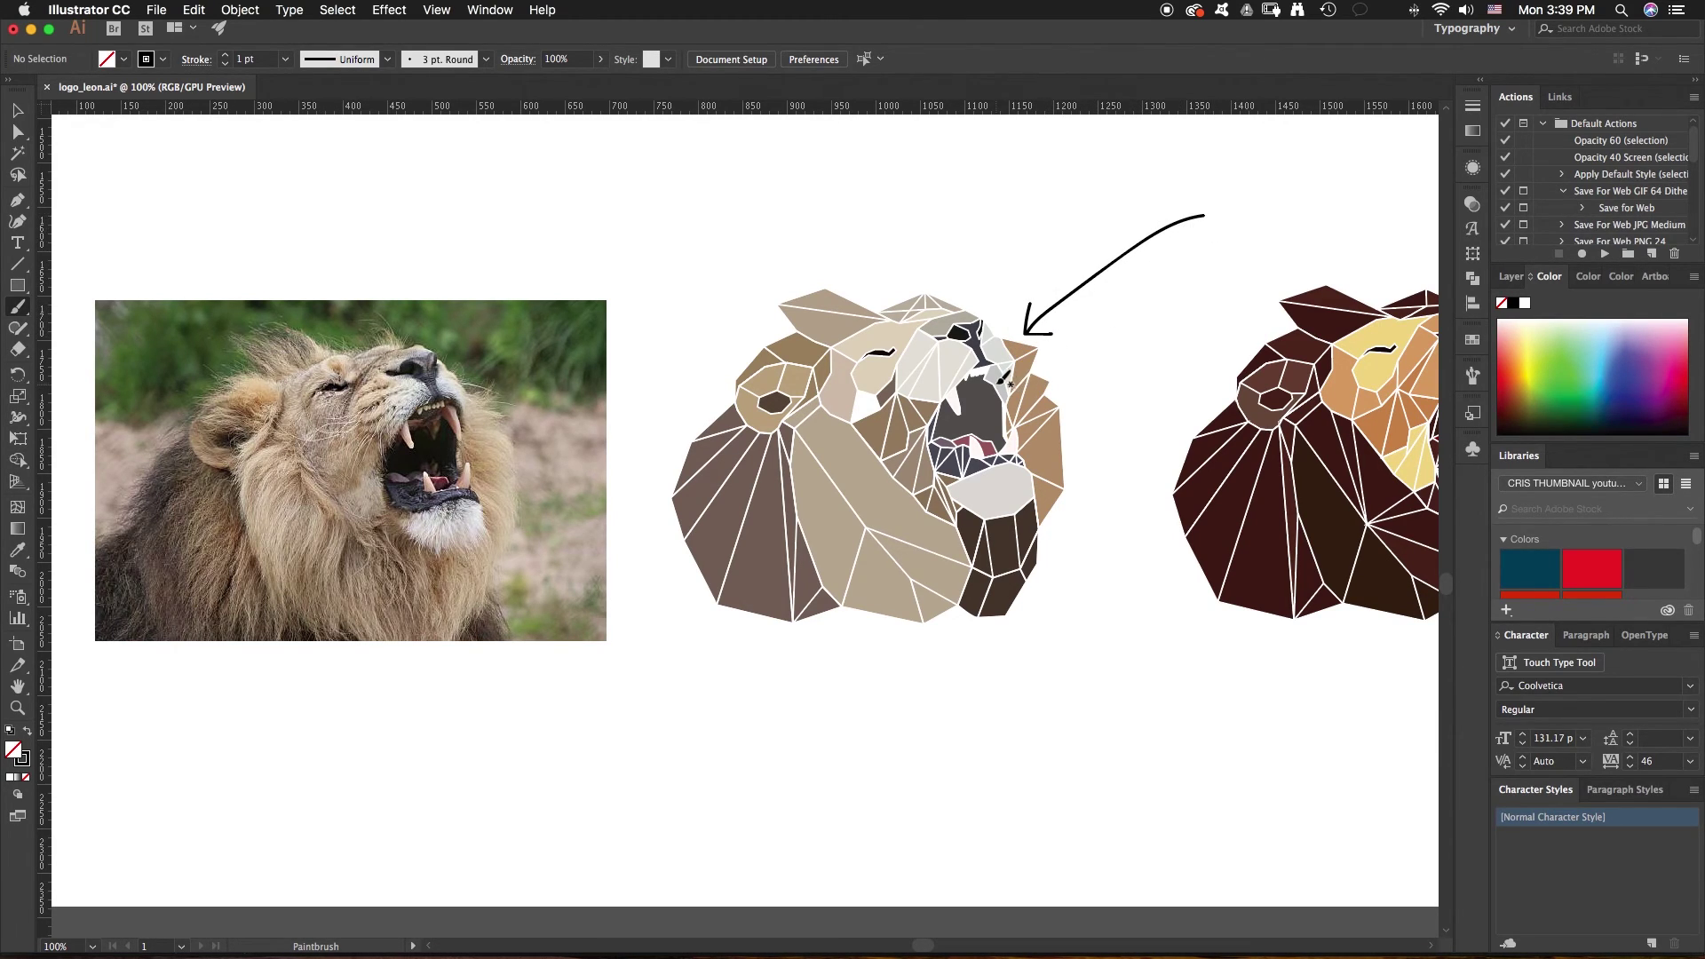
mouse_move(986, 391)
mouse_down()
mouse_move(1014, 363)
mouse_move(992, 357)
mouse_move(973, 373)
mouse_move(987, 383)
mouse_move(1165, 310)
mouse_up()
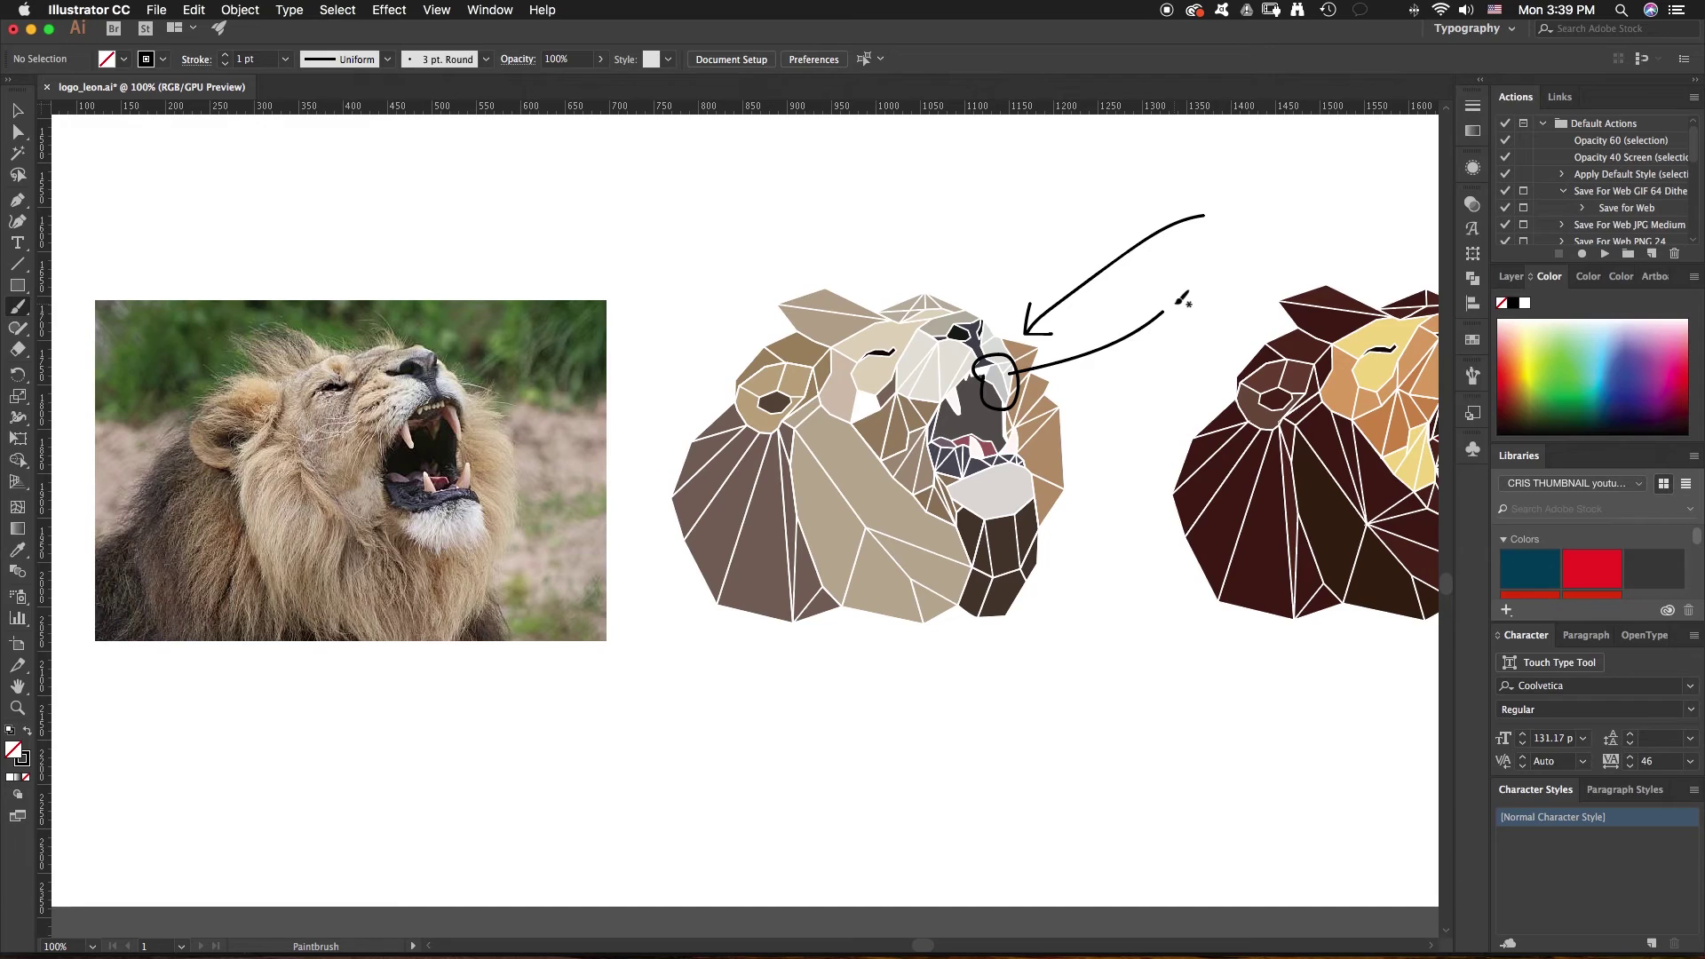
mouse_move(442, 391)
mouse_down()
mouse_move(442, 452)
mouse_move(467, 448)
mouse_move(470, 411)
mouse_move(443, 388)
mouse_move(466, 401)
mouse_move(737, 201)
mouse_up()
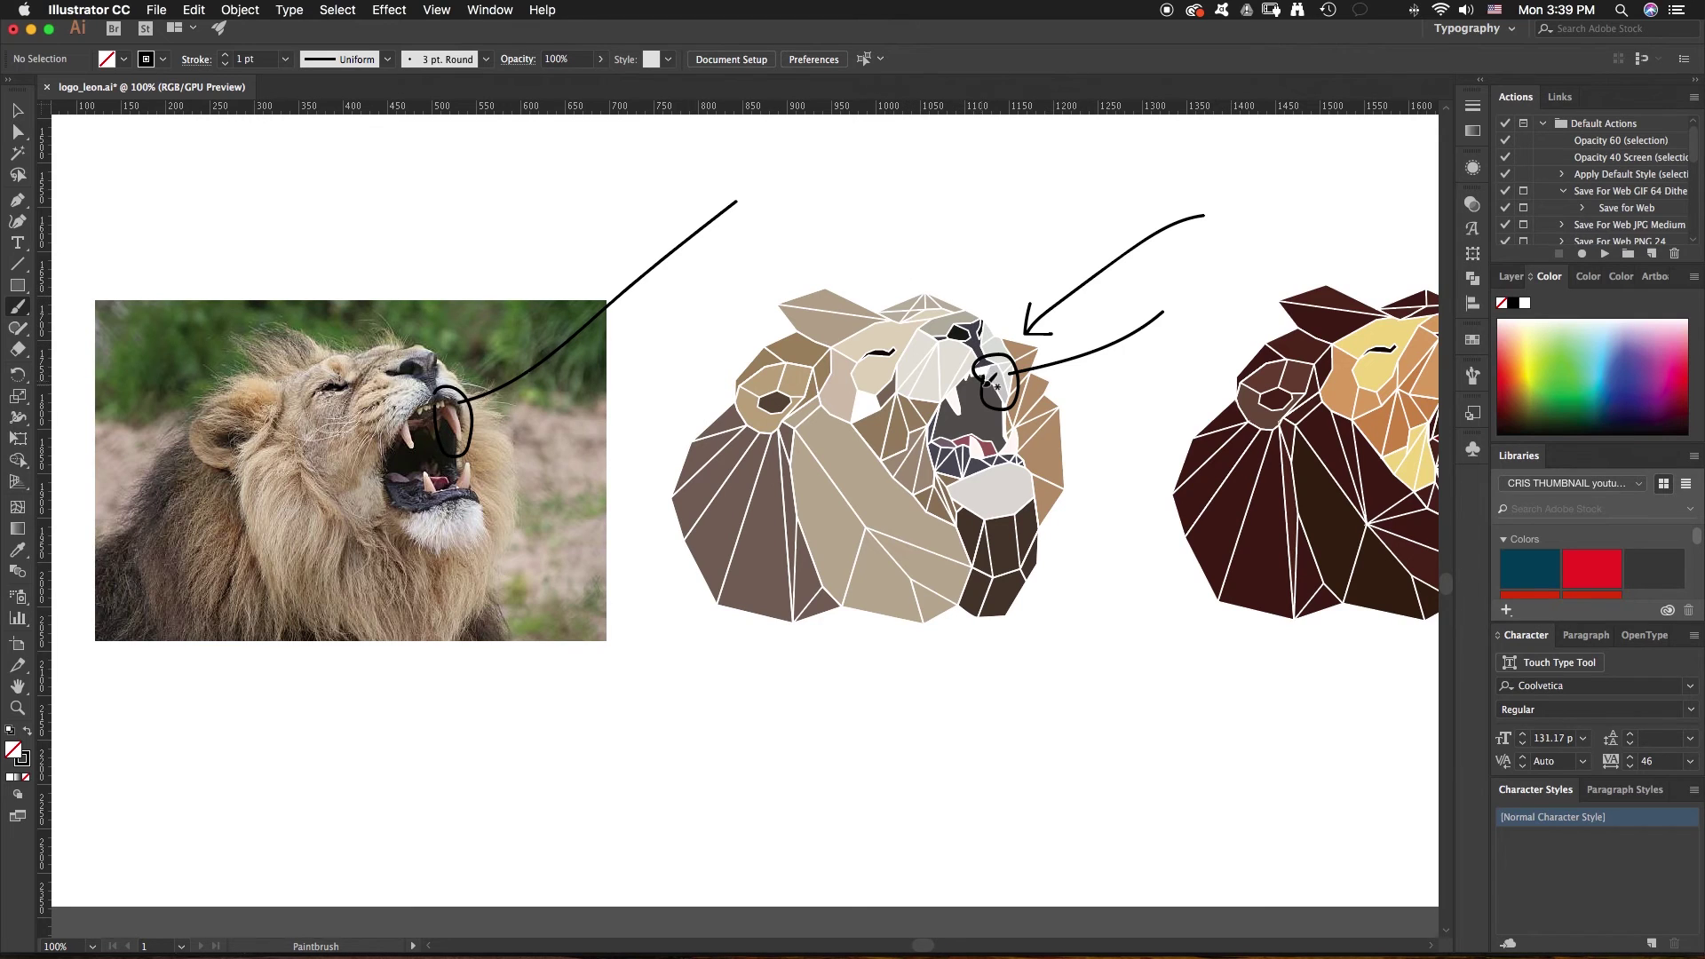
Compare the annotated beige faceted lion with the dark red and orange version and with the earlier traced outlines and flat-coloured lion
mouse_move(1028, 421)
mouse_down()
mouse_move(886, 384)
mouse_move(718, 417)
mouse_up()
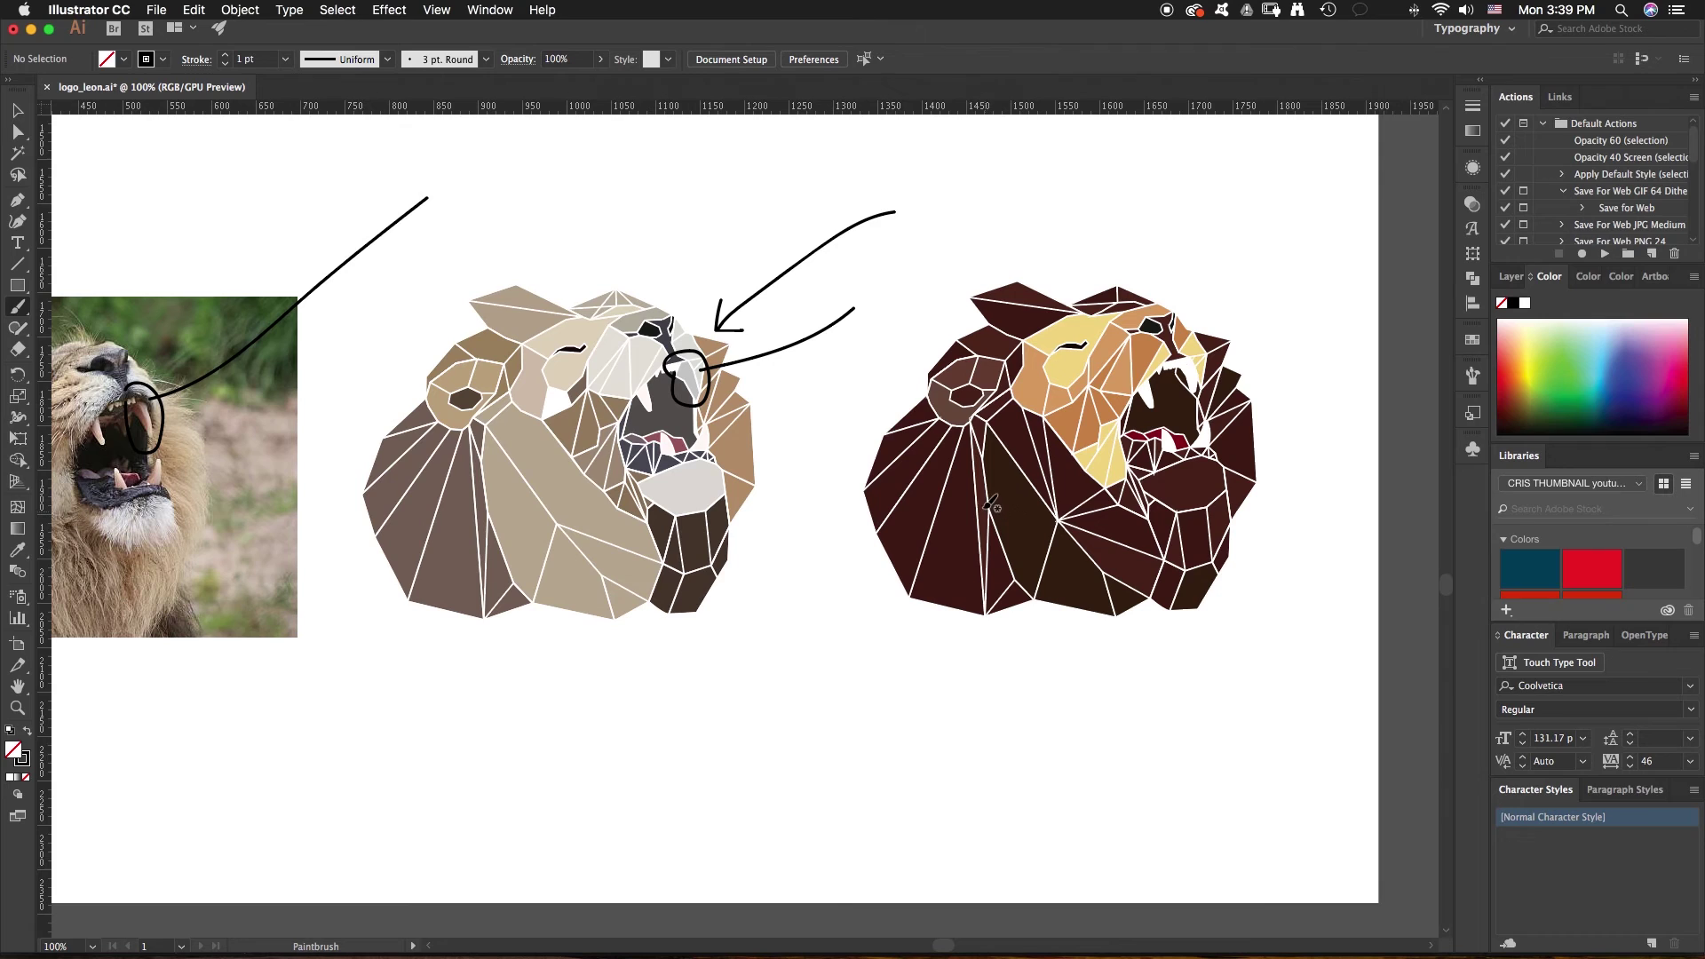
drag(662, 401, 742, 626)
scroll(741, 627, up, 10)
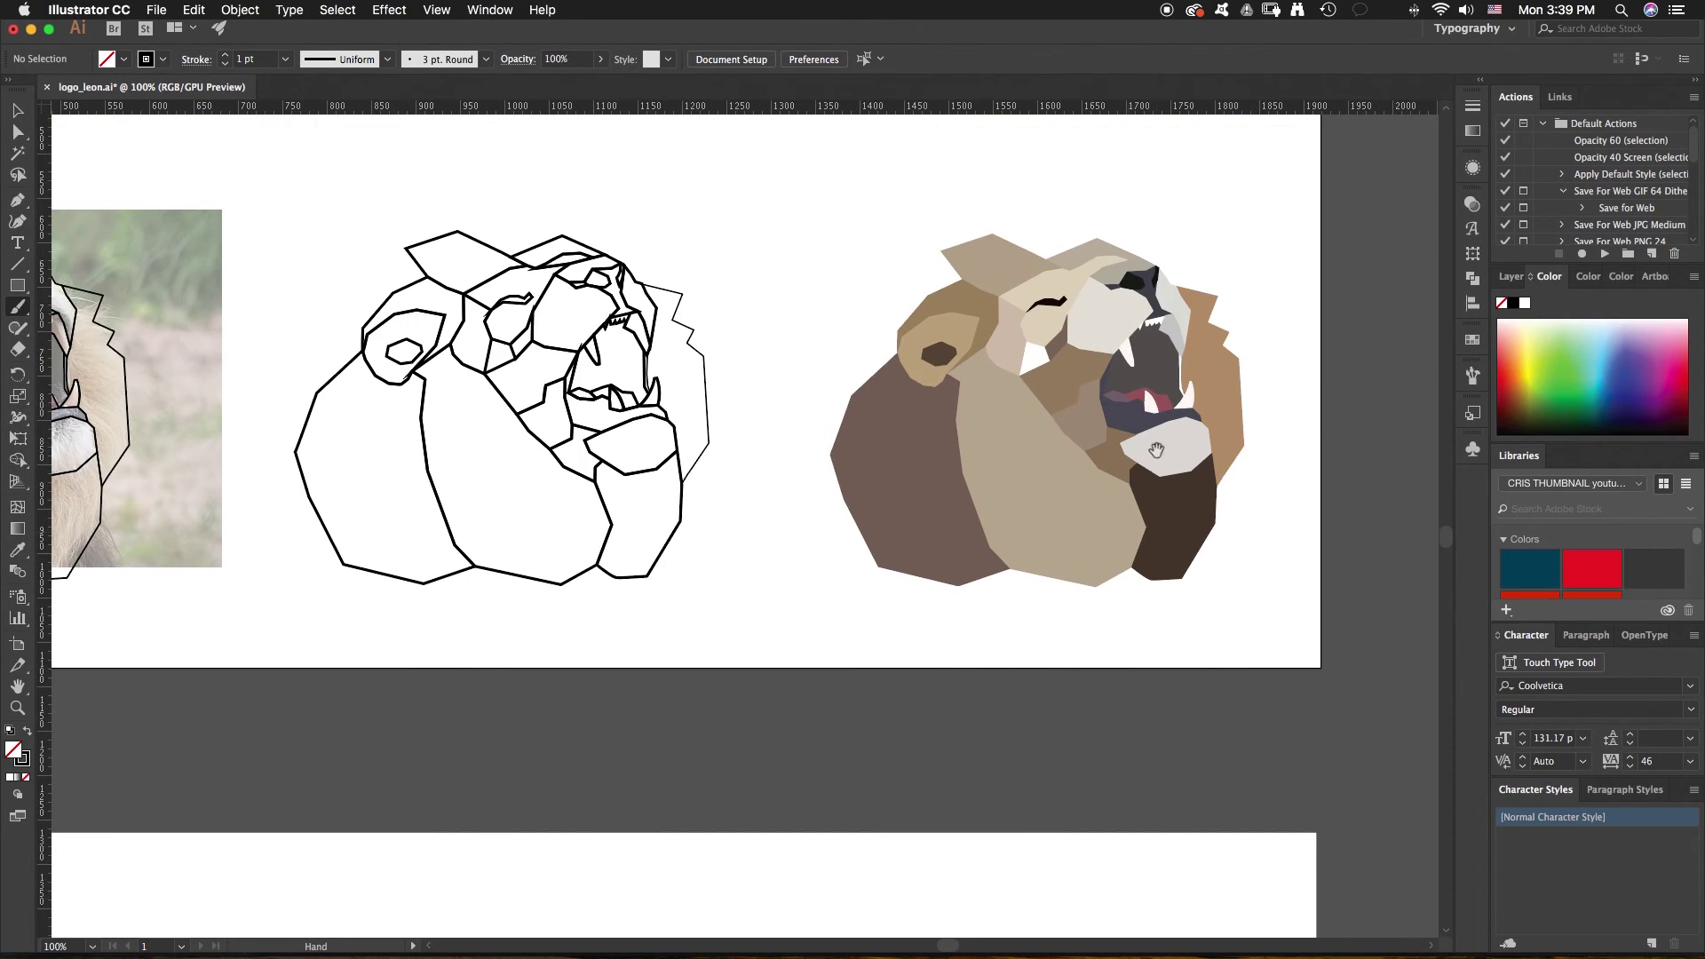
drag(450, 445, 982, 405)
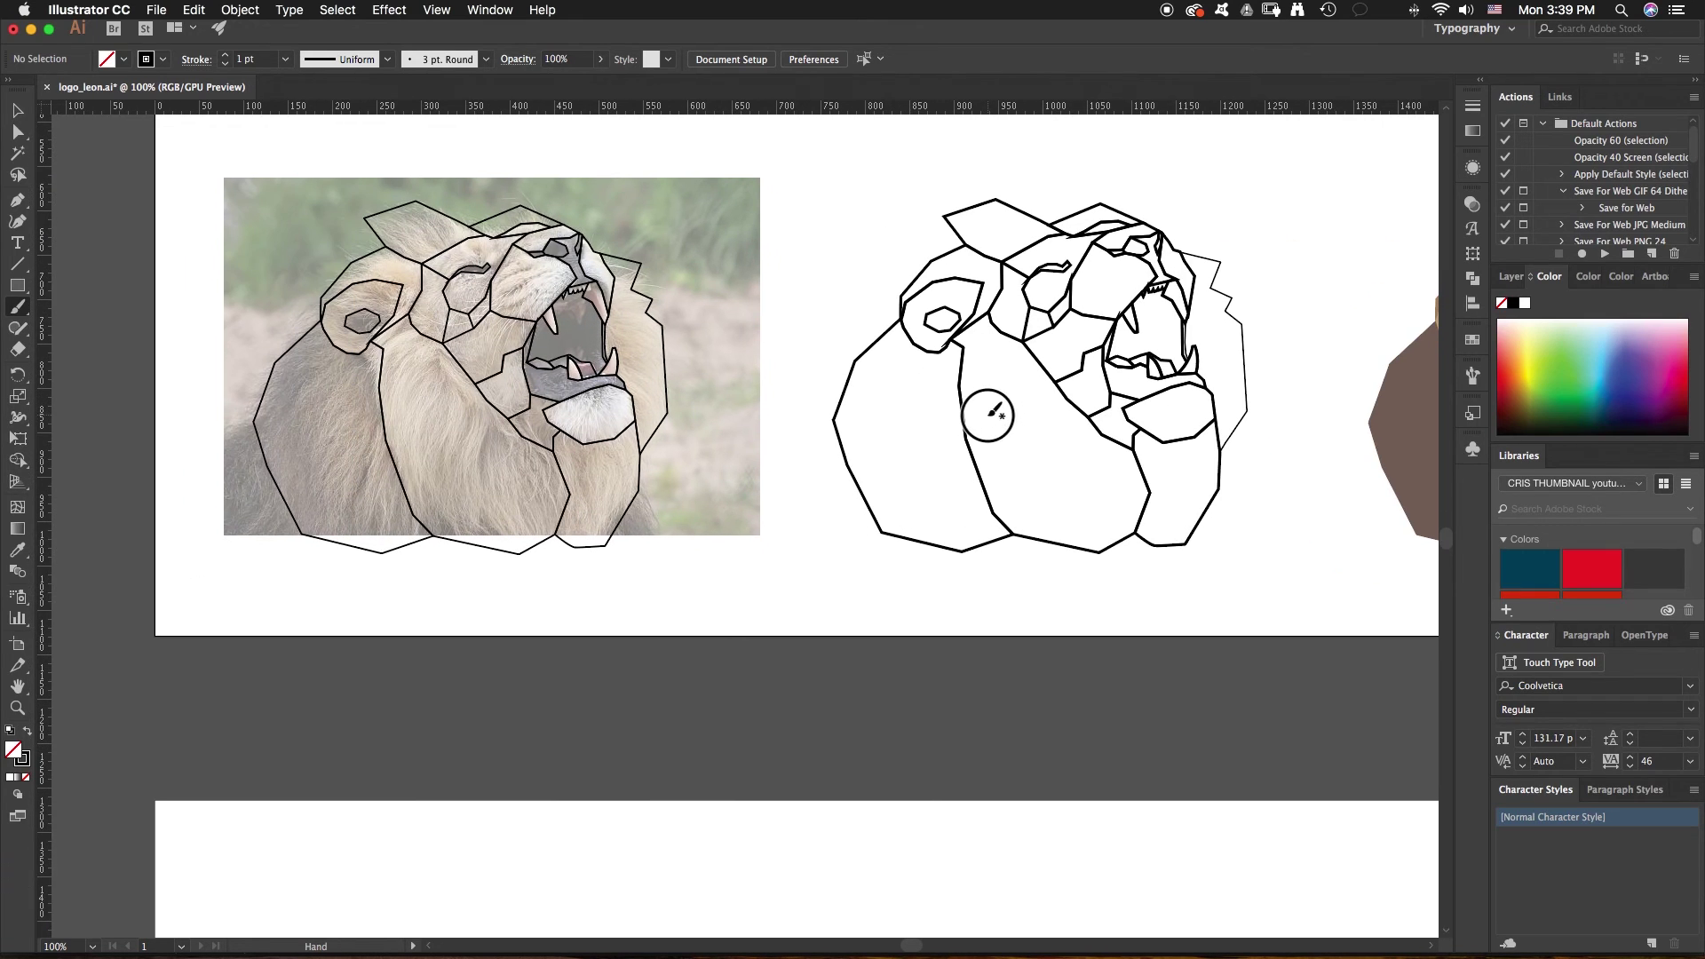
scroll(800, 576, down, 2)
scroll(800, 575, down, 10)
scroll(800, 576, right, 5)
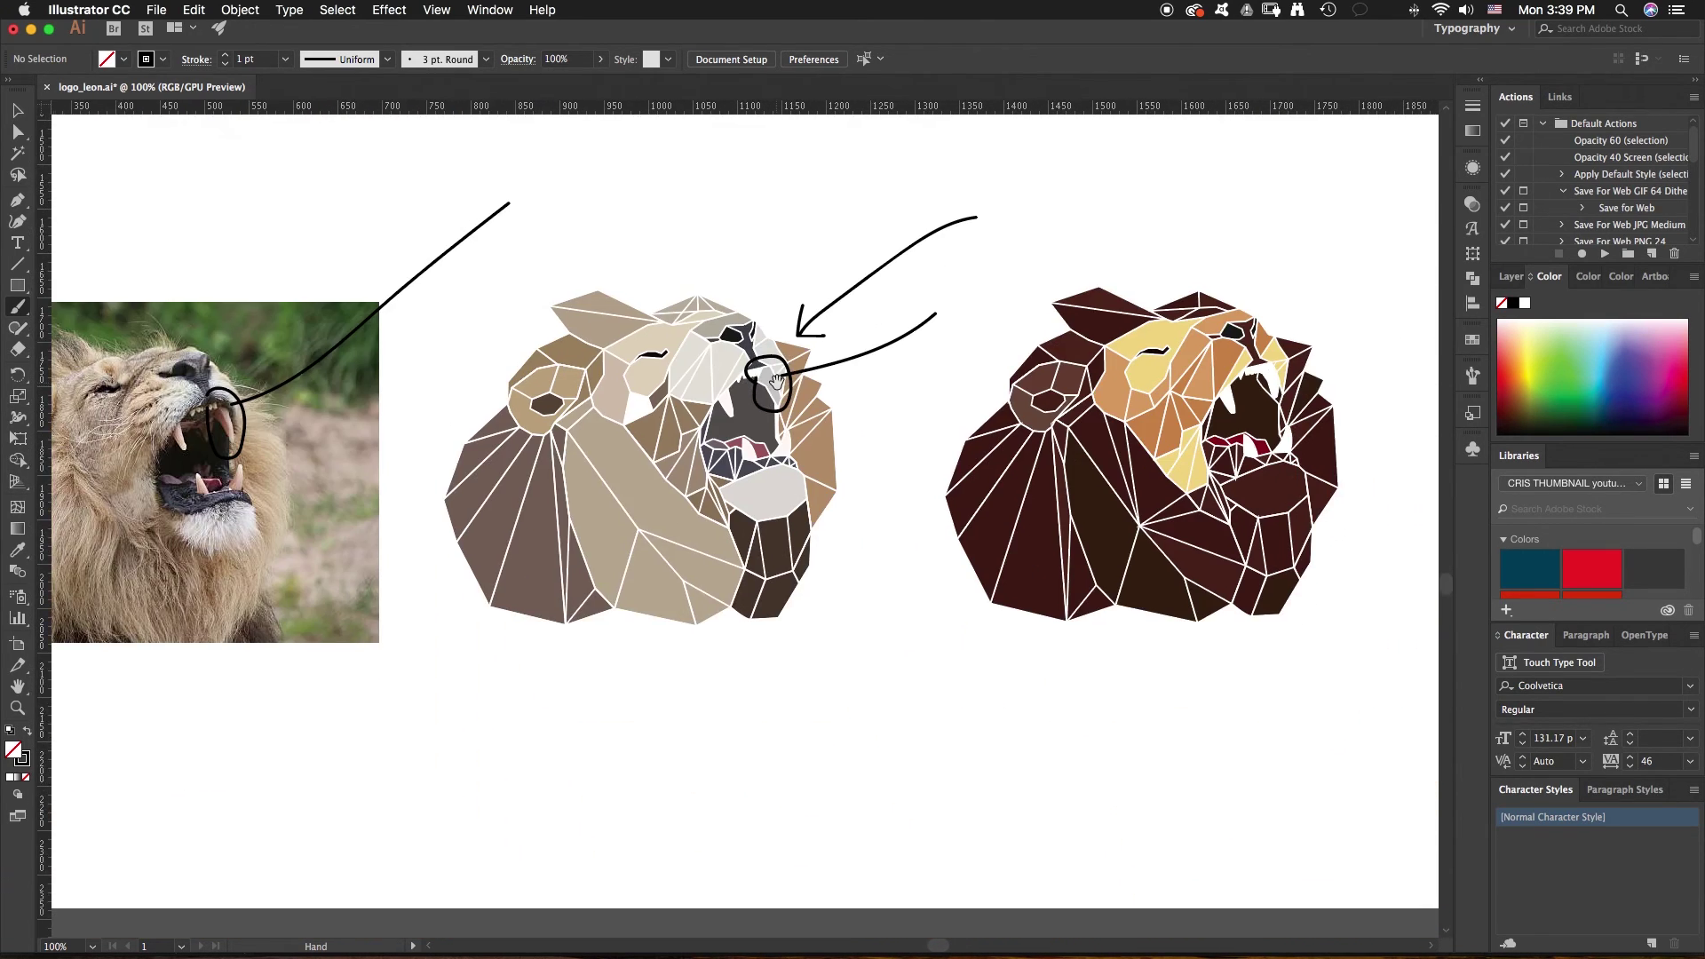
scroll(850, 462, up, 1)
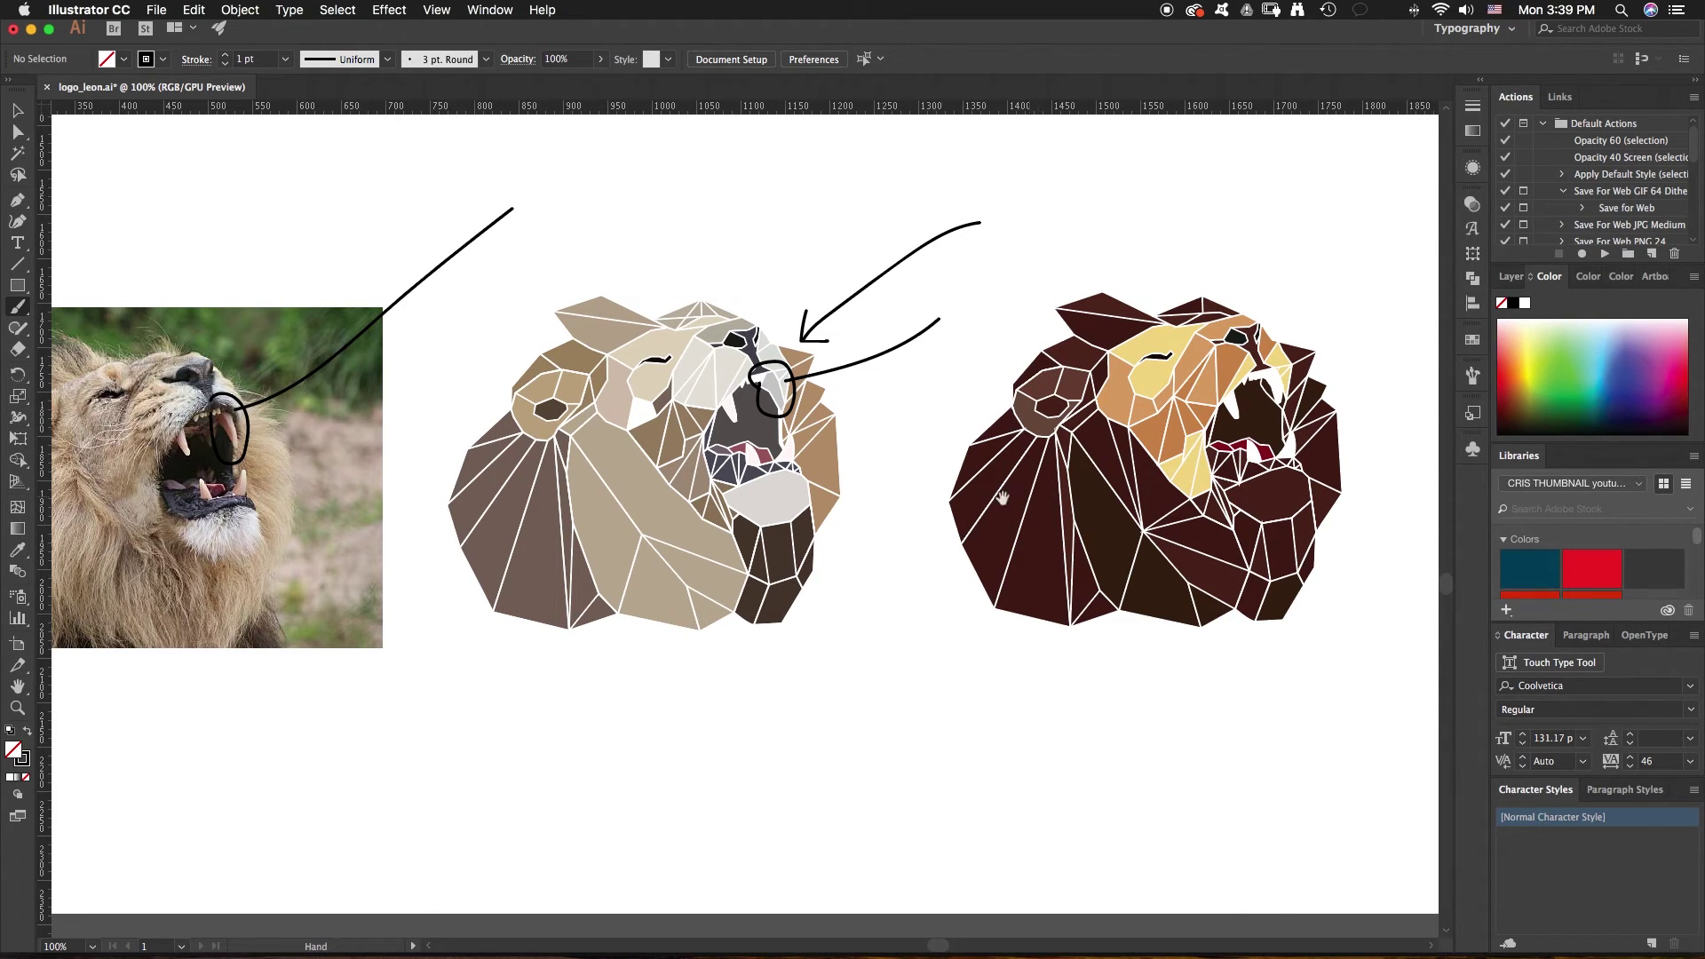
drag(860, 536, 907, 473)
mouse_move(1140, 419)
mouse_down()
mouse_move(1150, 505)
mouse_move(1126, 451)
mouse_up()
scroll(959, 487, down, 2)
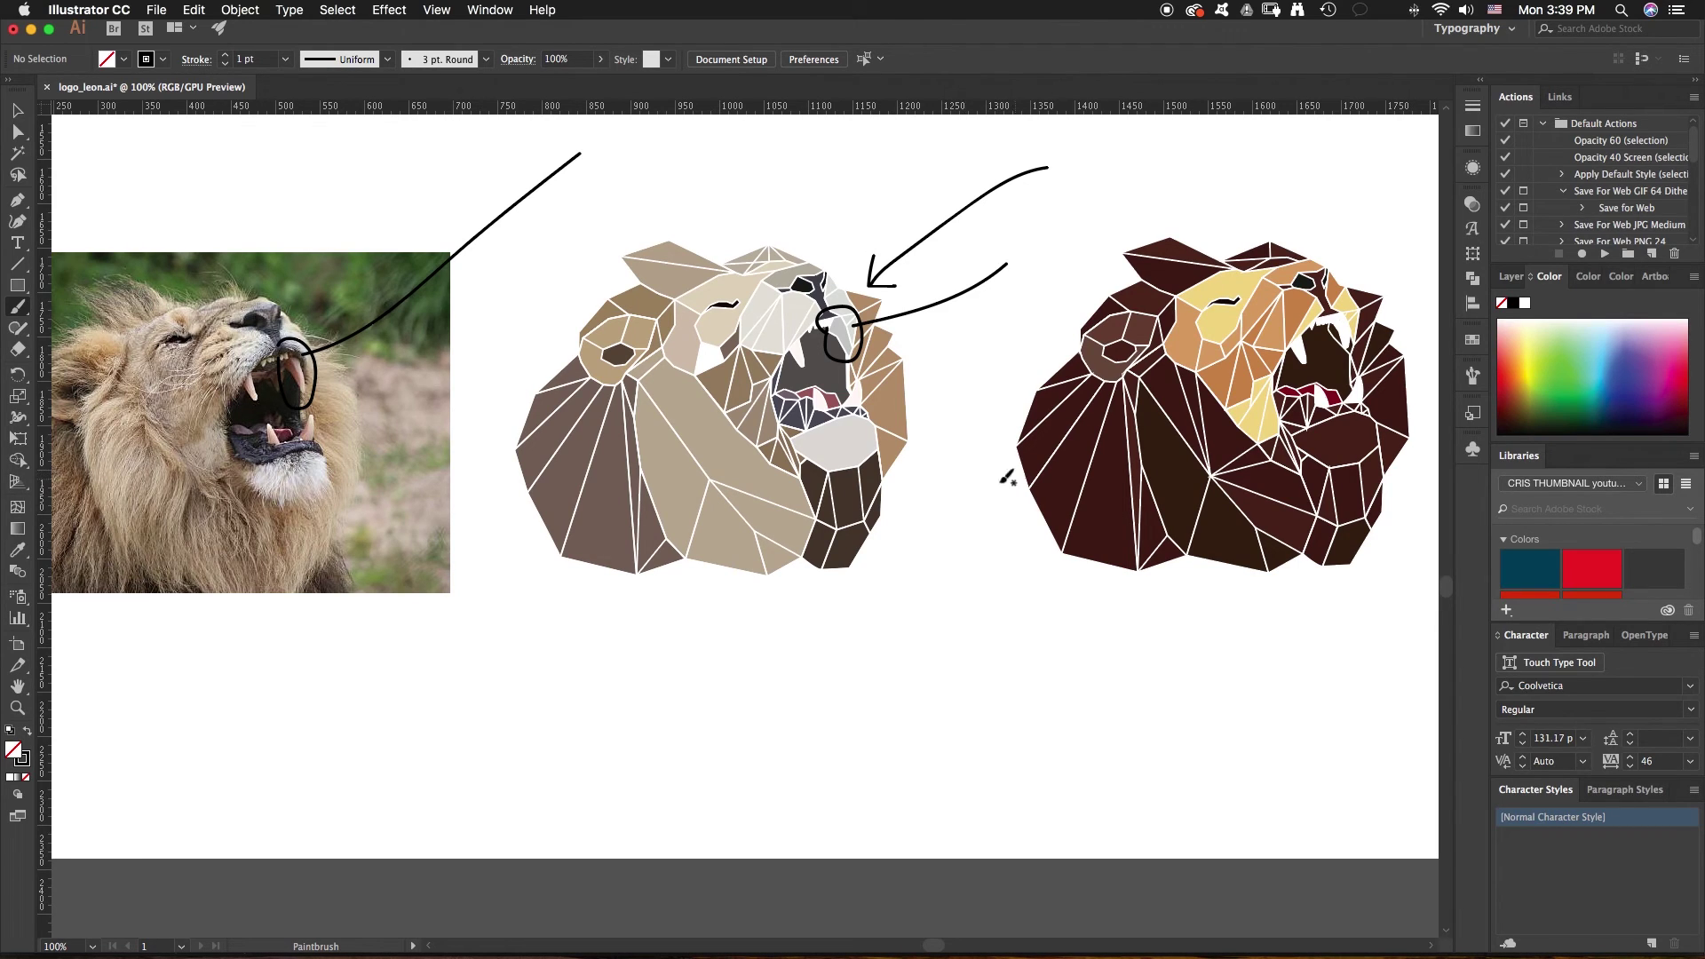
Examine the pink and black line-art lion logos above the VICKALE wordmarks against the faceted lions they derive from
scroll(925, 450, down, 5)
scroll(925, 449, left, 2)
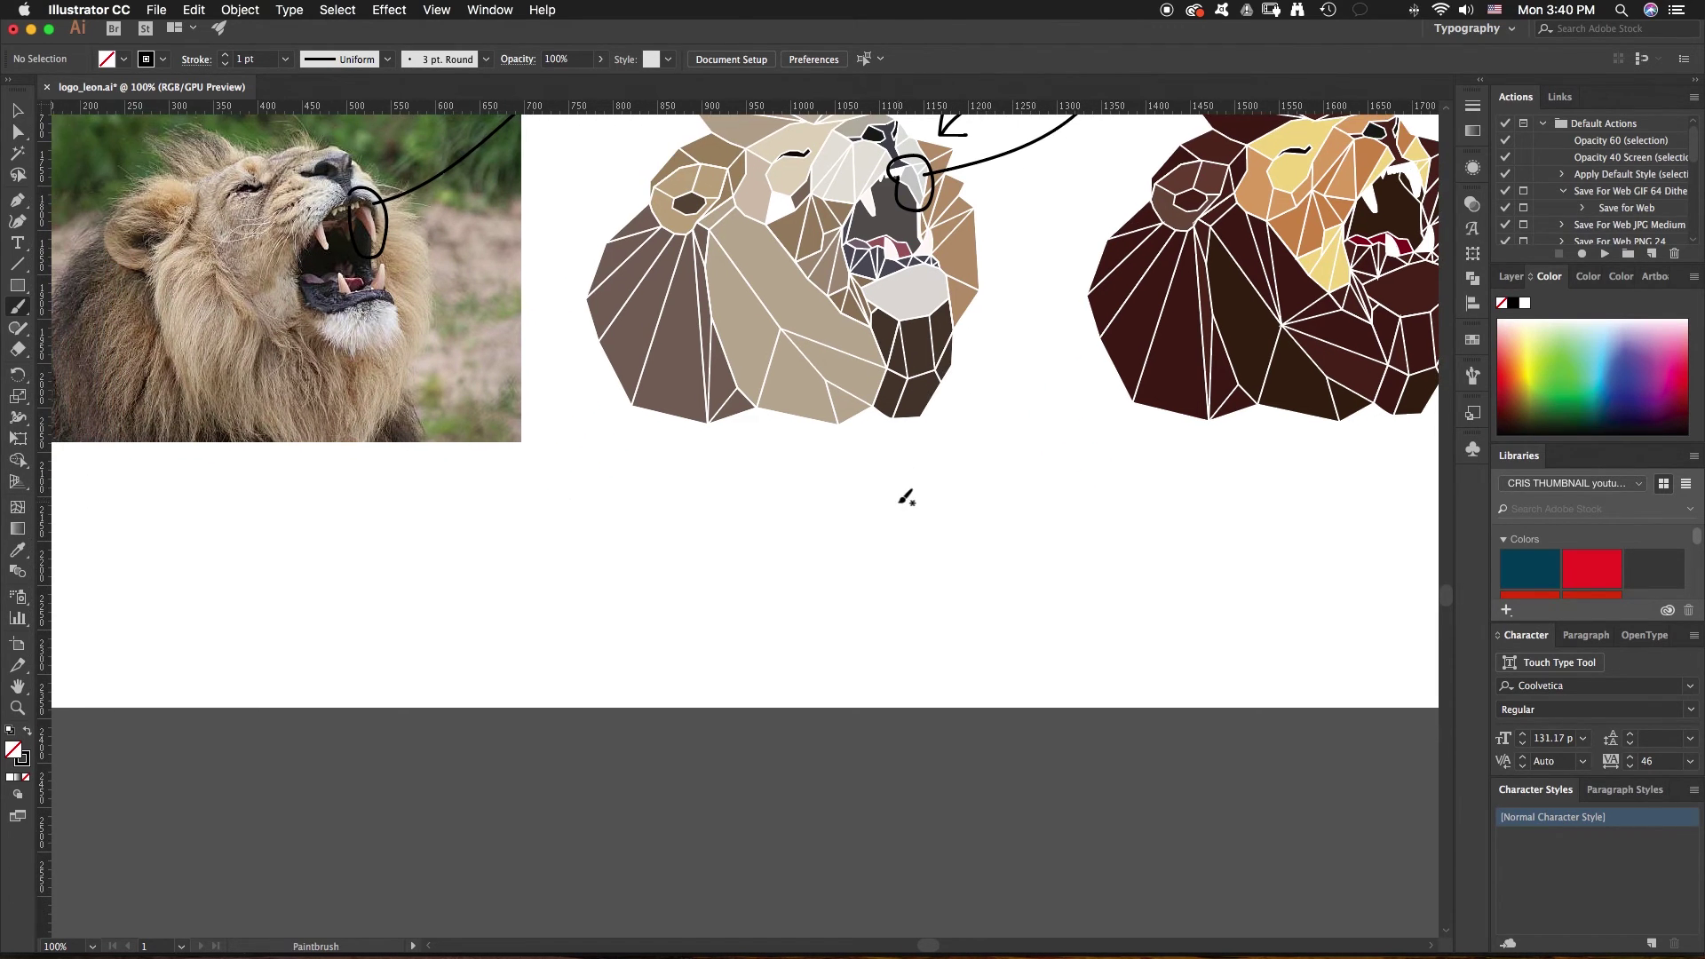
key(super+minus)
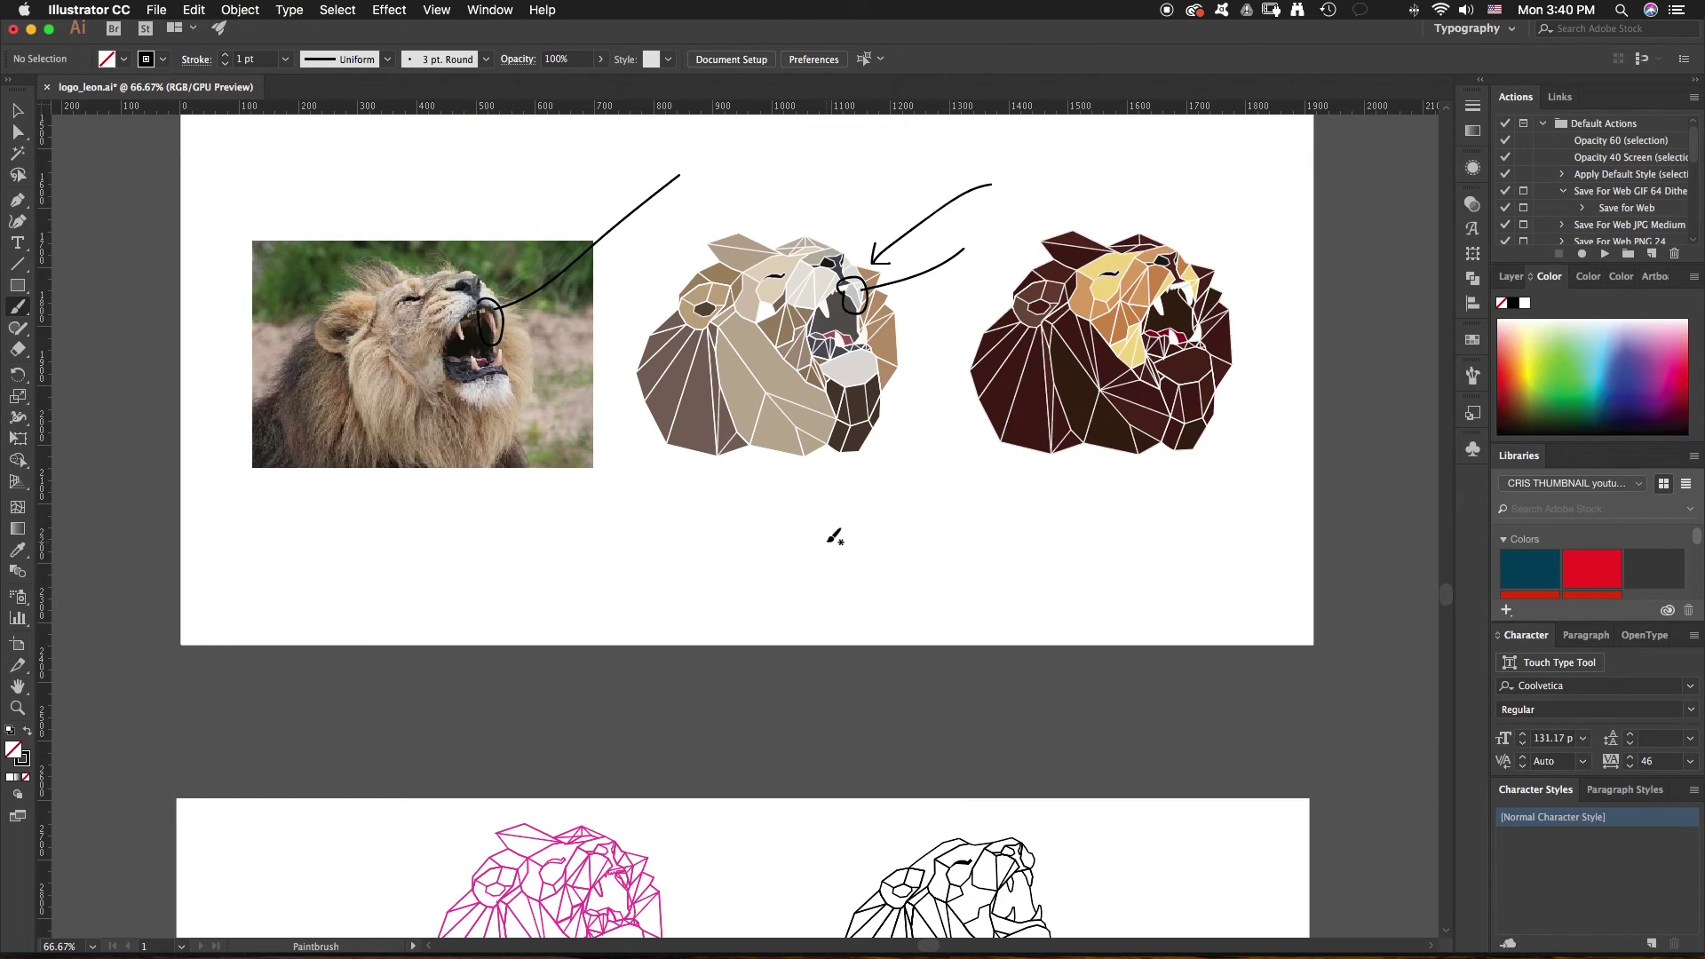
key(super+plus)
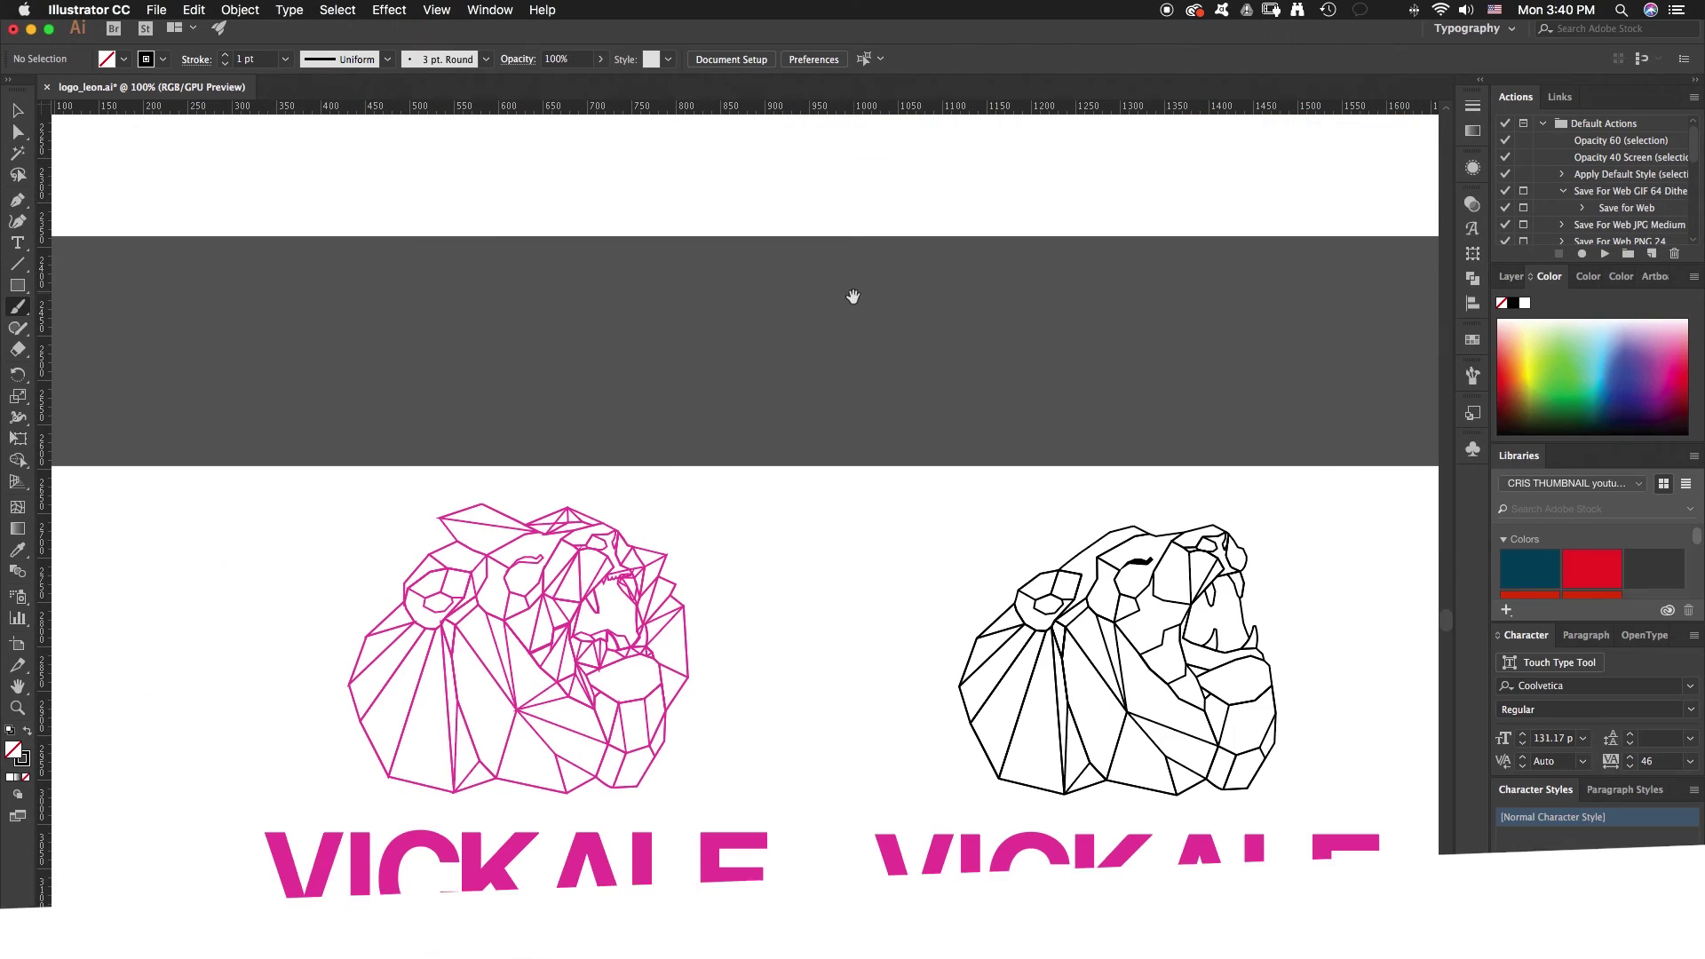
scroll(806, 385, down, 3)
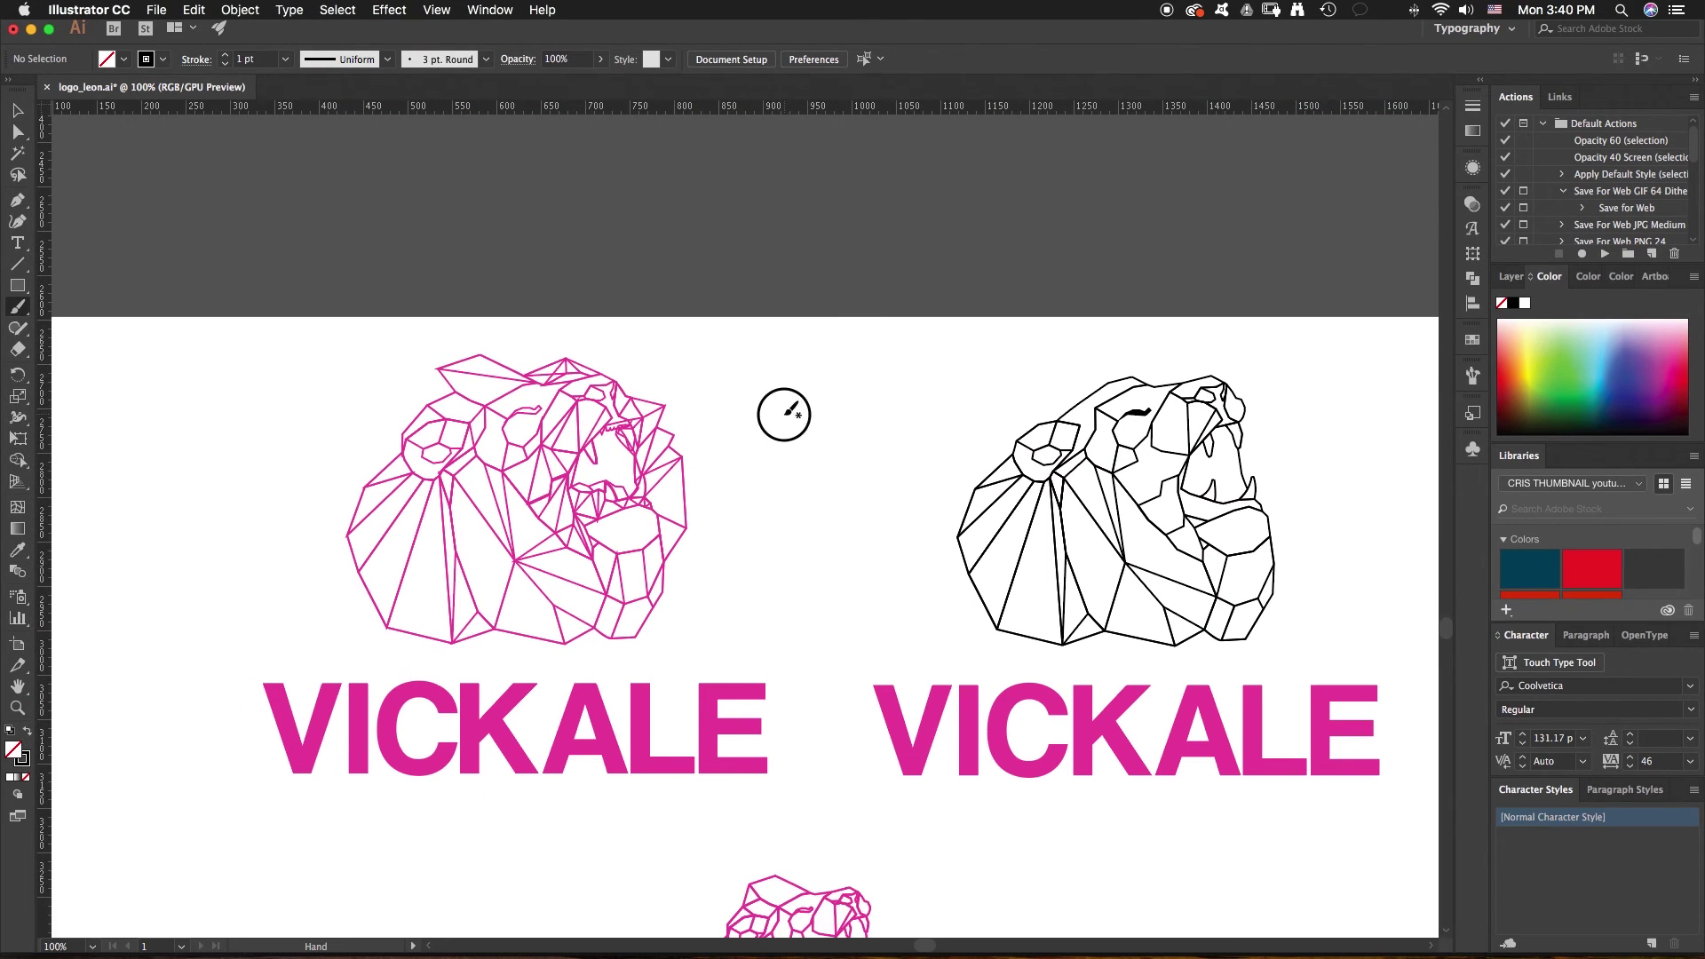
scroll(809, 407, down, 2)
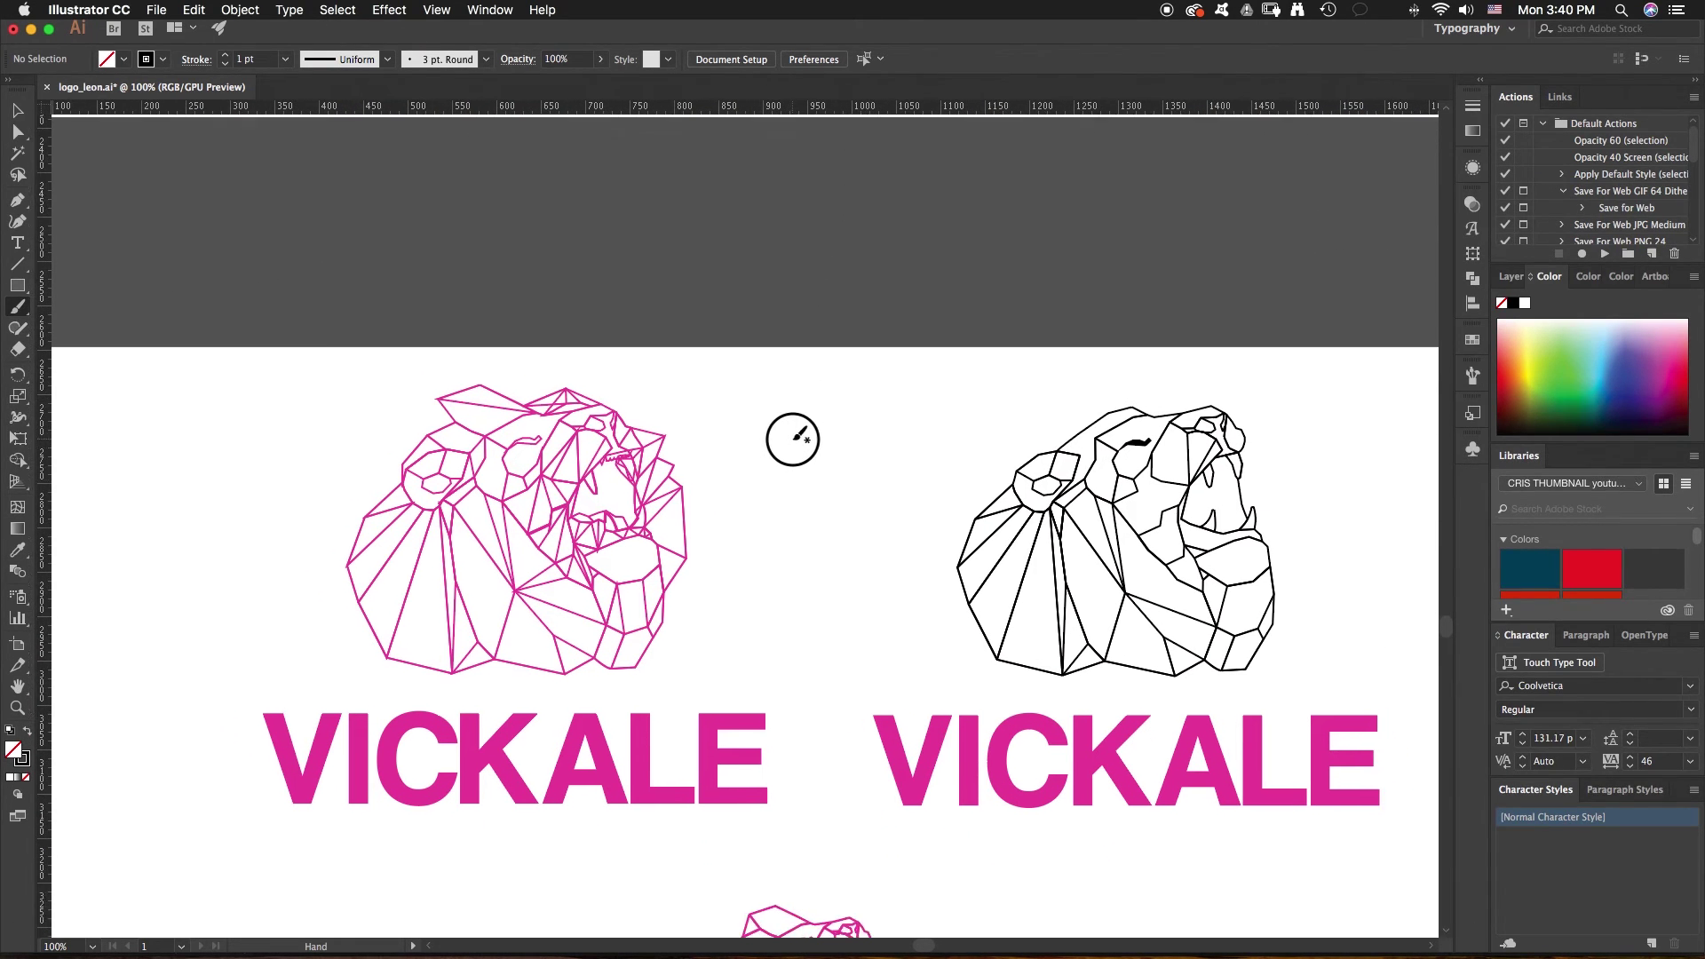
scroll(771, 352, down, 3)
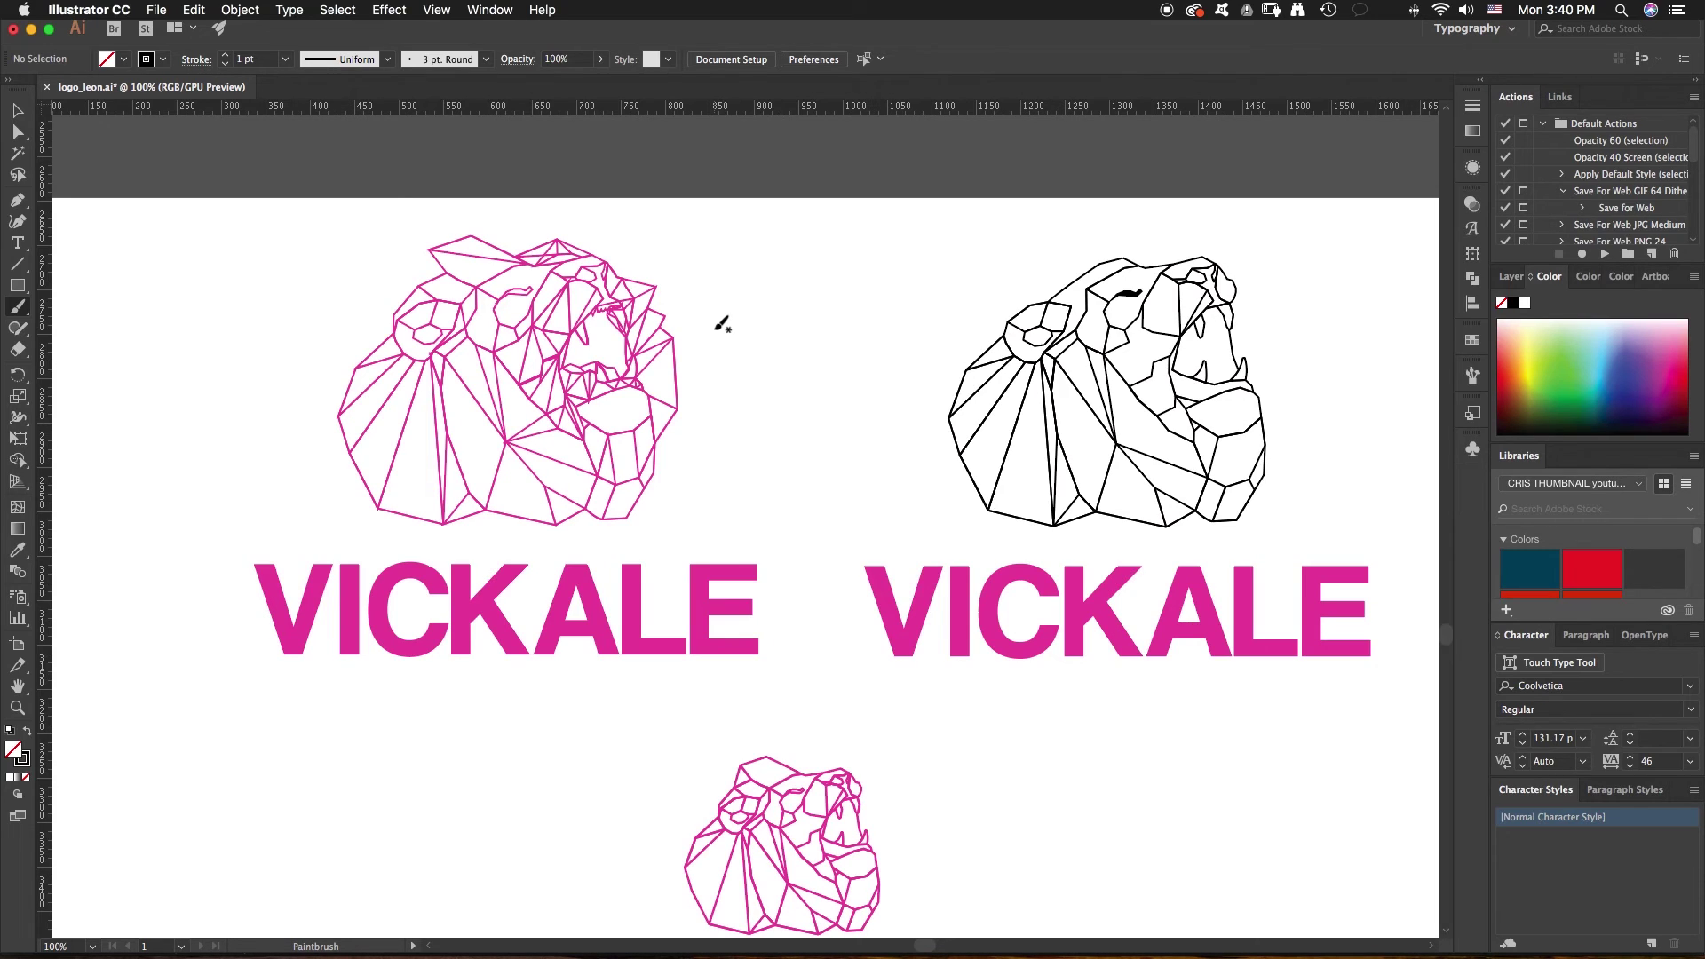
scroll(712, 327, down, 4)
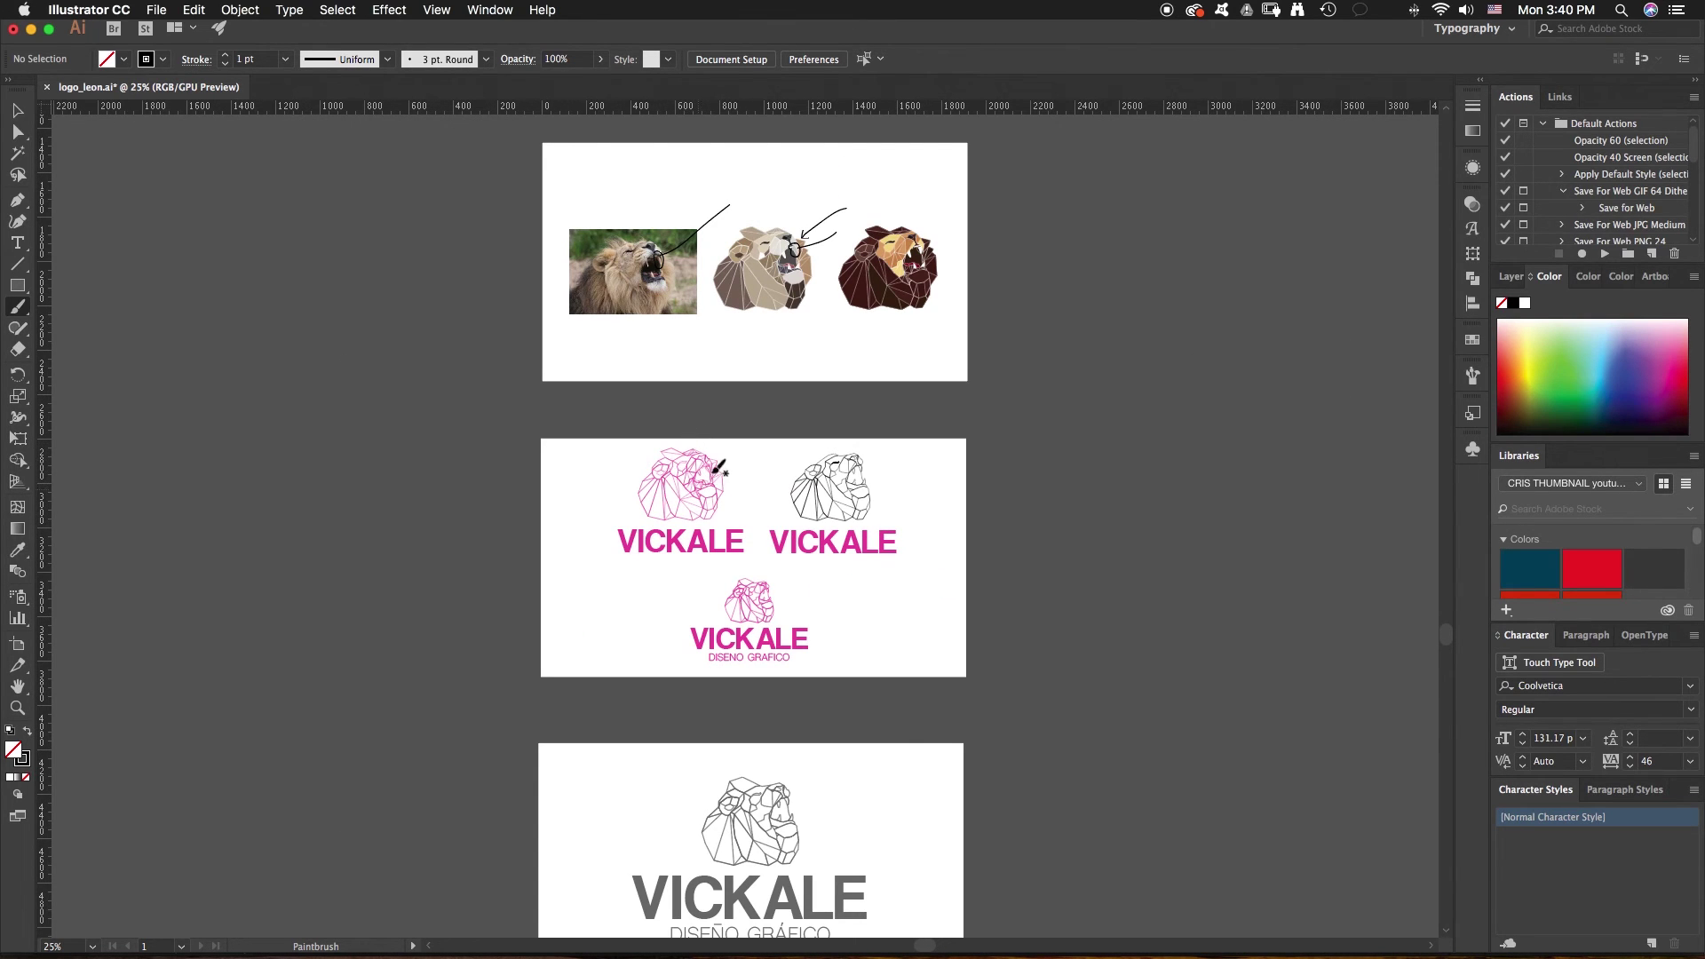
Circle the large pink line-art lion above the VICKALE wordmark with a loose black Paintbrush stroke
mouse_move(642, 452)
mouse_down()
mouse_move(648, 507)
mouse_move(712, 521)
mouse_move(728, 453)
mouse_move(670, 434)
mouse_move(611, 450)
mouse_up()
key(super+equal)
key(super+equal)
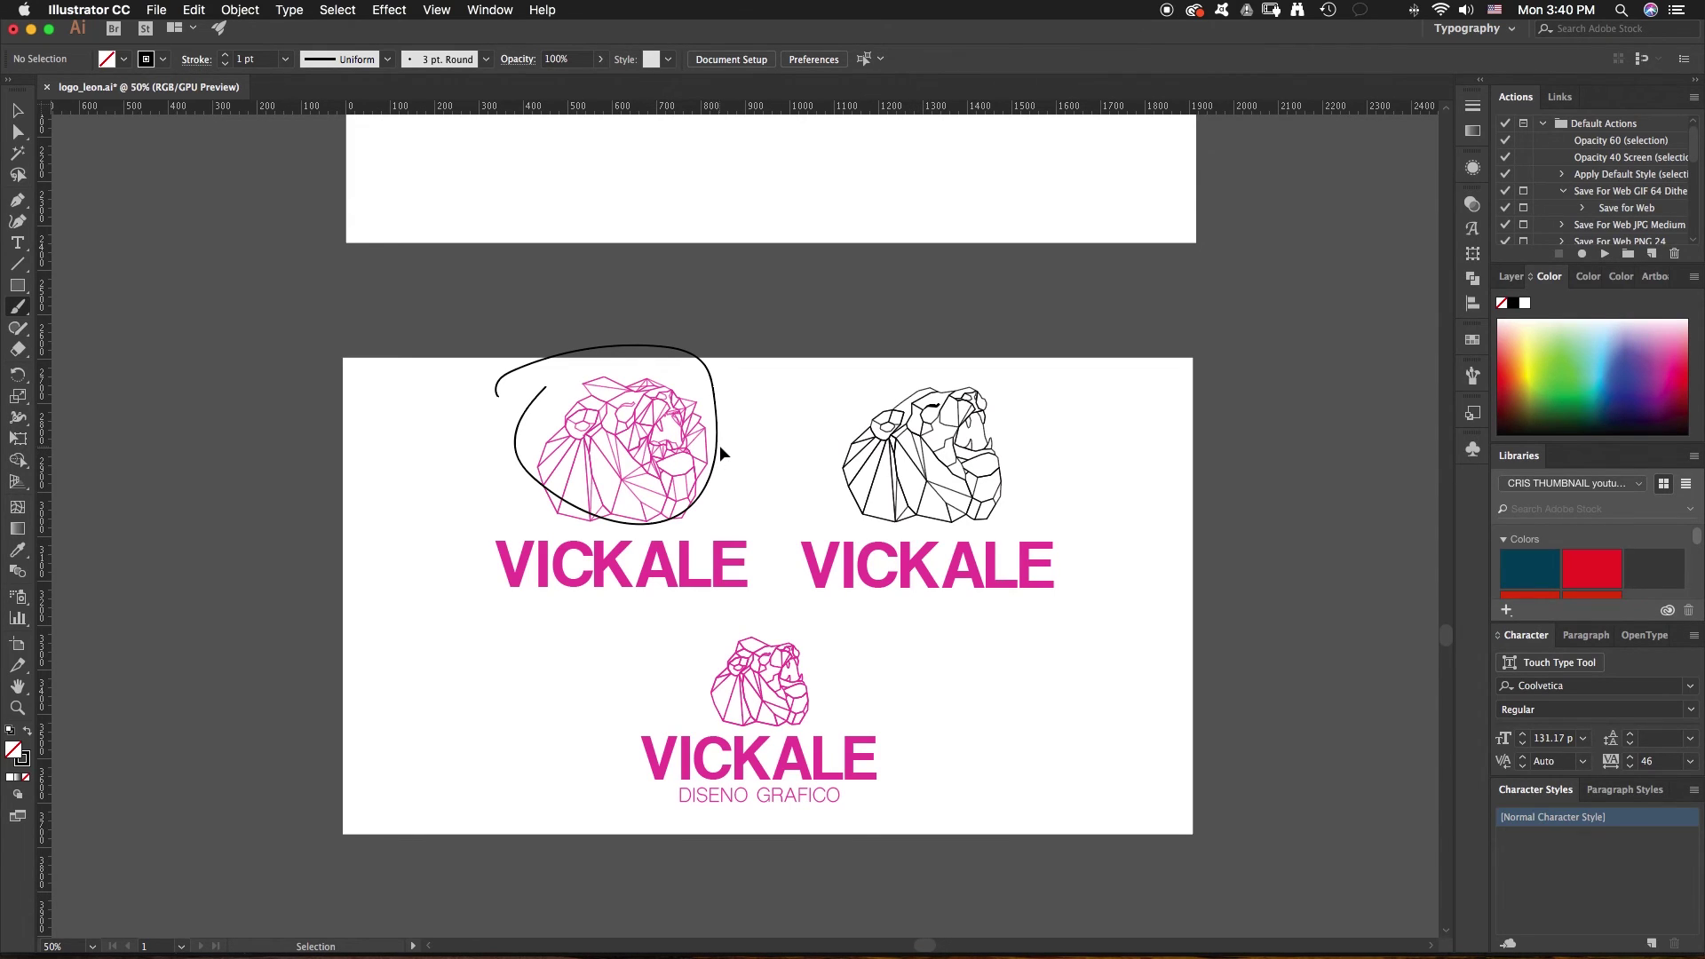
key(super+equal)
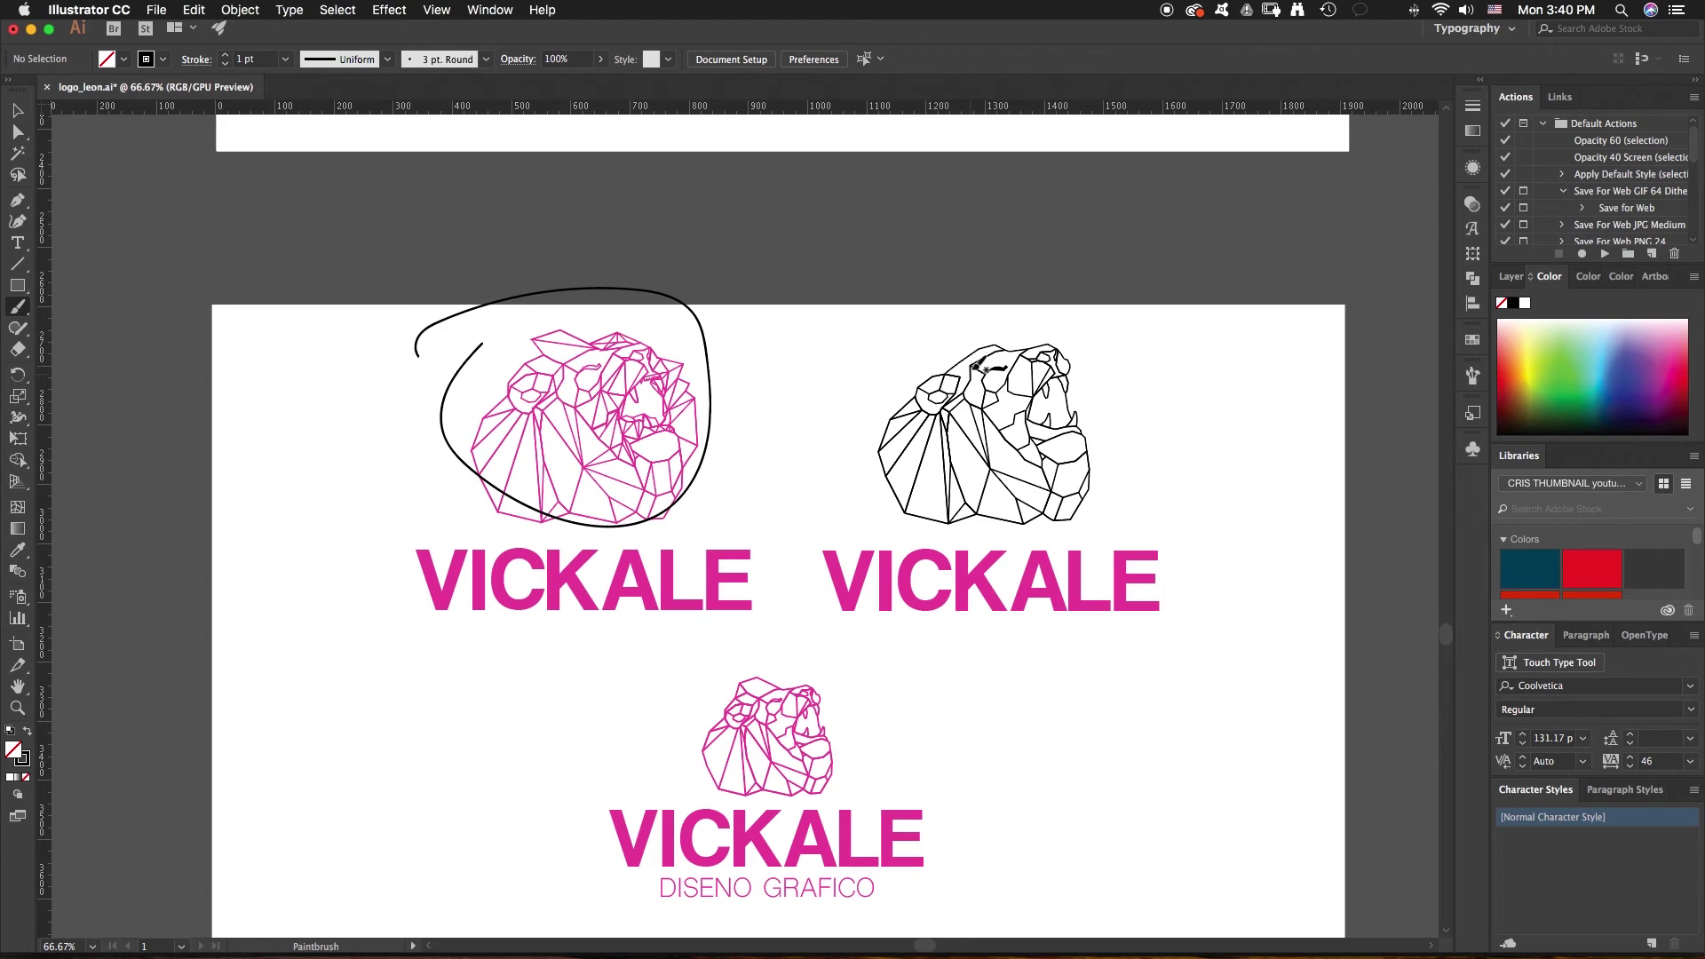
Mark the large pink lion's mouth, outer mane, two head peaks and dense mane lines with Paintbrush circles, pointer lines and short strokes
drag(672, 364, 720, 402)
drag(697, 410, 734, 294)
mouse_move(530, 335)
mouse_down()
mouse_move(546, 351)
mouse_move(629, 253)
mouse_up()
mouse_move(605, 334)
mouse_down()
mouse_move(635, 329)
mouse_move(670, 256)
mouse_up()
mouse_move(486, 425)
mouse_down()
mouse_move(515, 437)
mouse_move(510, 460)
mouse_move(612, 486)
mouse_move(626, 378)
mouse_move(684, 426)
mouse_move(613, 444)
mouse_move(691, 420)
mouse_move(626, 405)
mouse_move(668, 411)
mouse_up()
drag(799, 317, 721, 367)
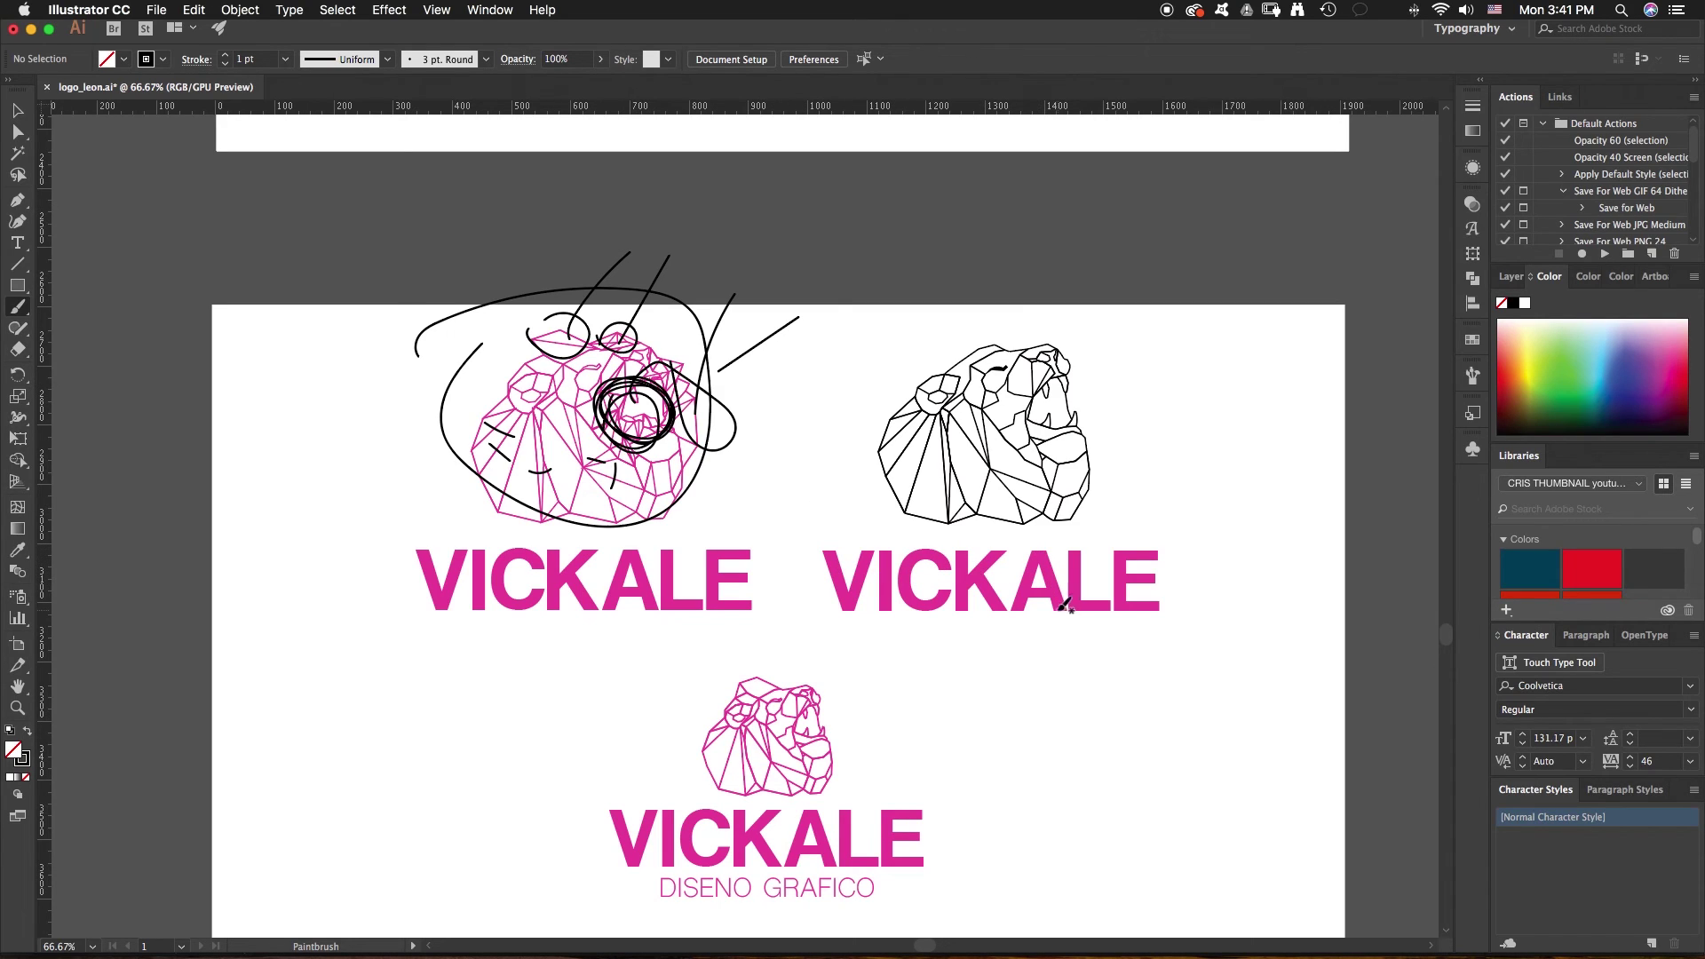
Examine the three VICKALE lion logo versions, focusing on the small simplified pink lion above the DISENO GRAFICO tagline
mouse_move(989, 658)
mouse_down()
mouse_move(1021, 630)
mouse_move(897, 555)
mouse_up()
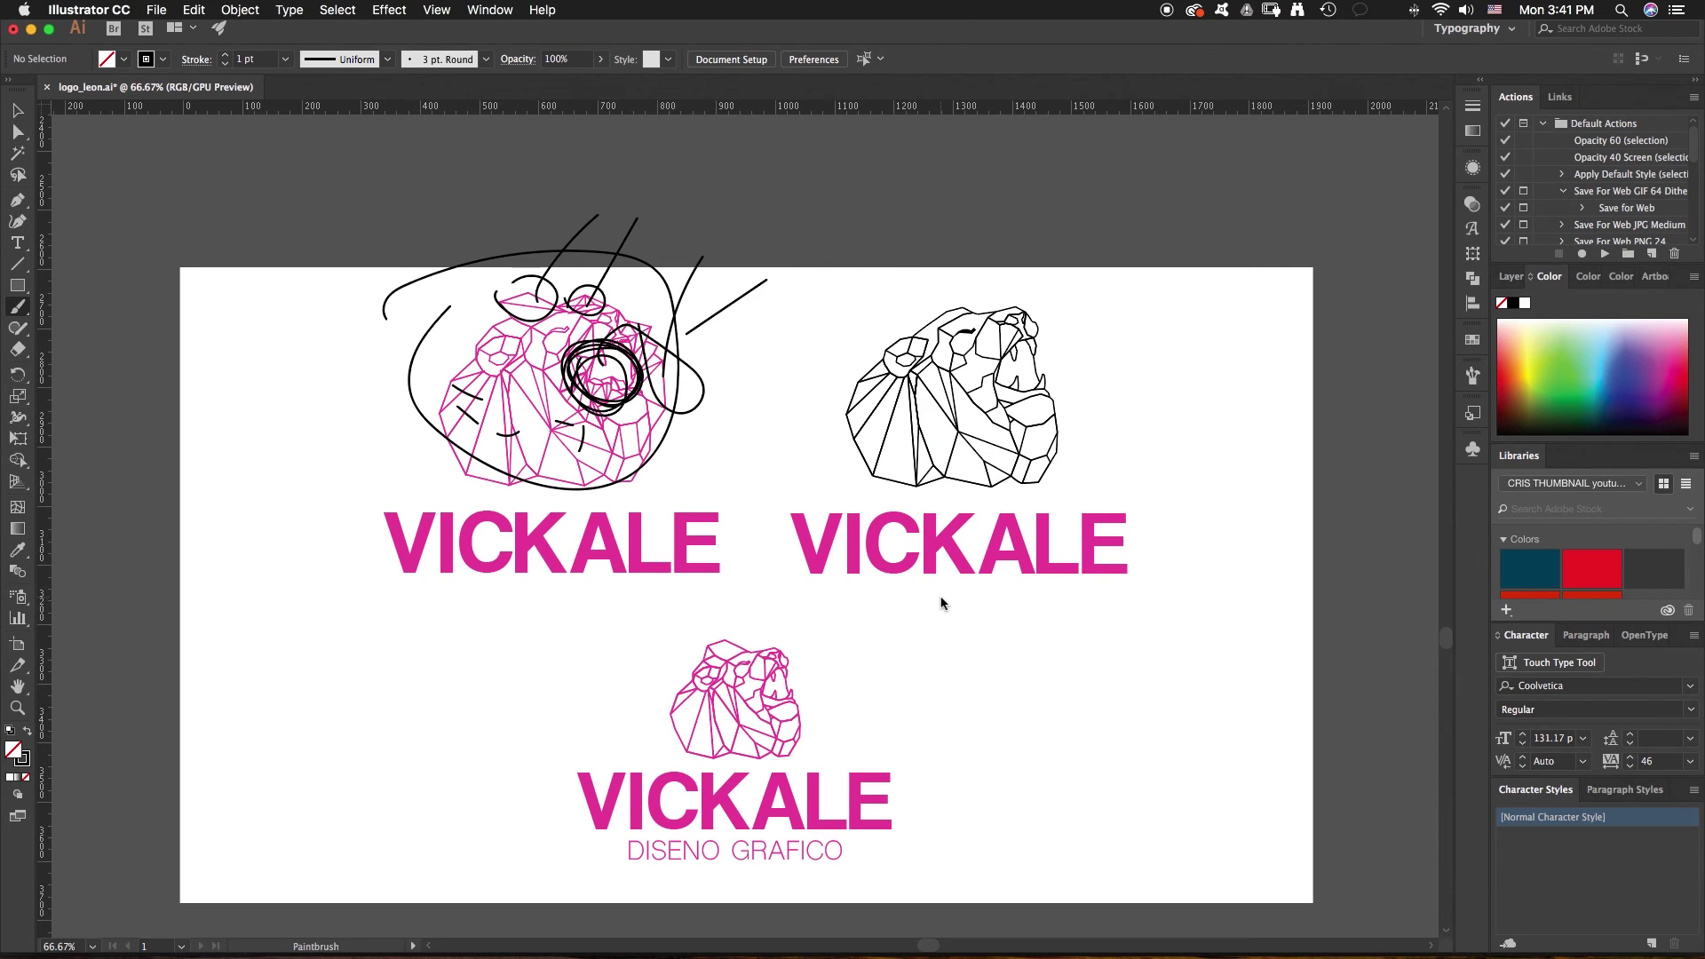
drag(940, 697, 971, 619)
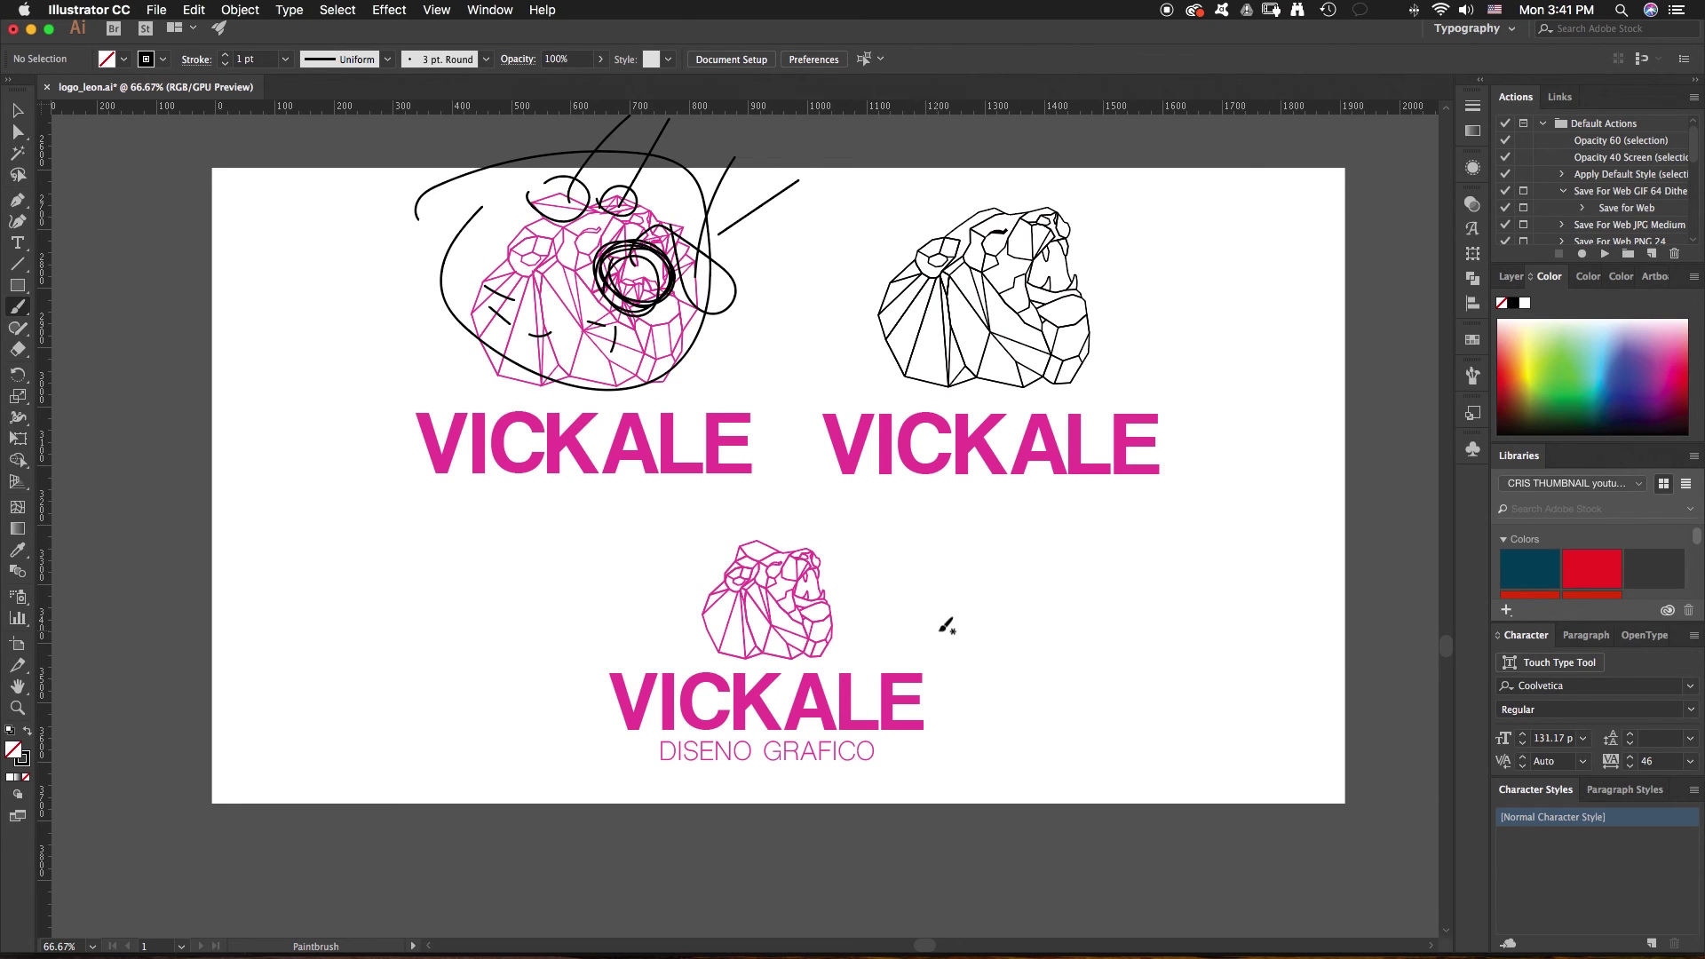
key(super+equal)
key(super+equal)
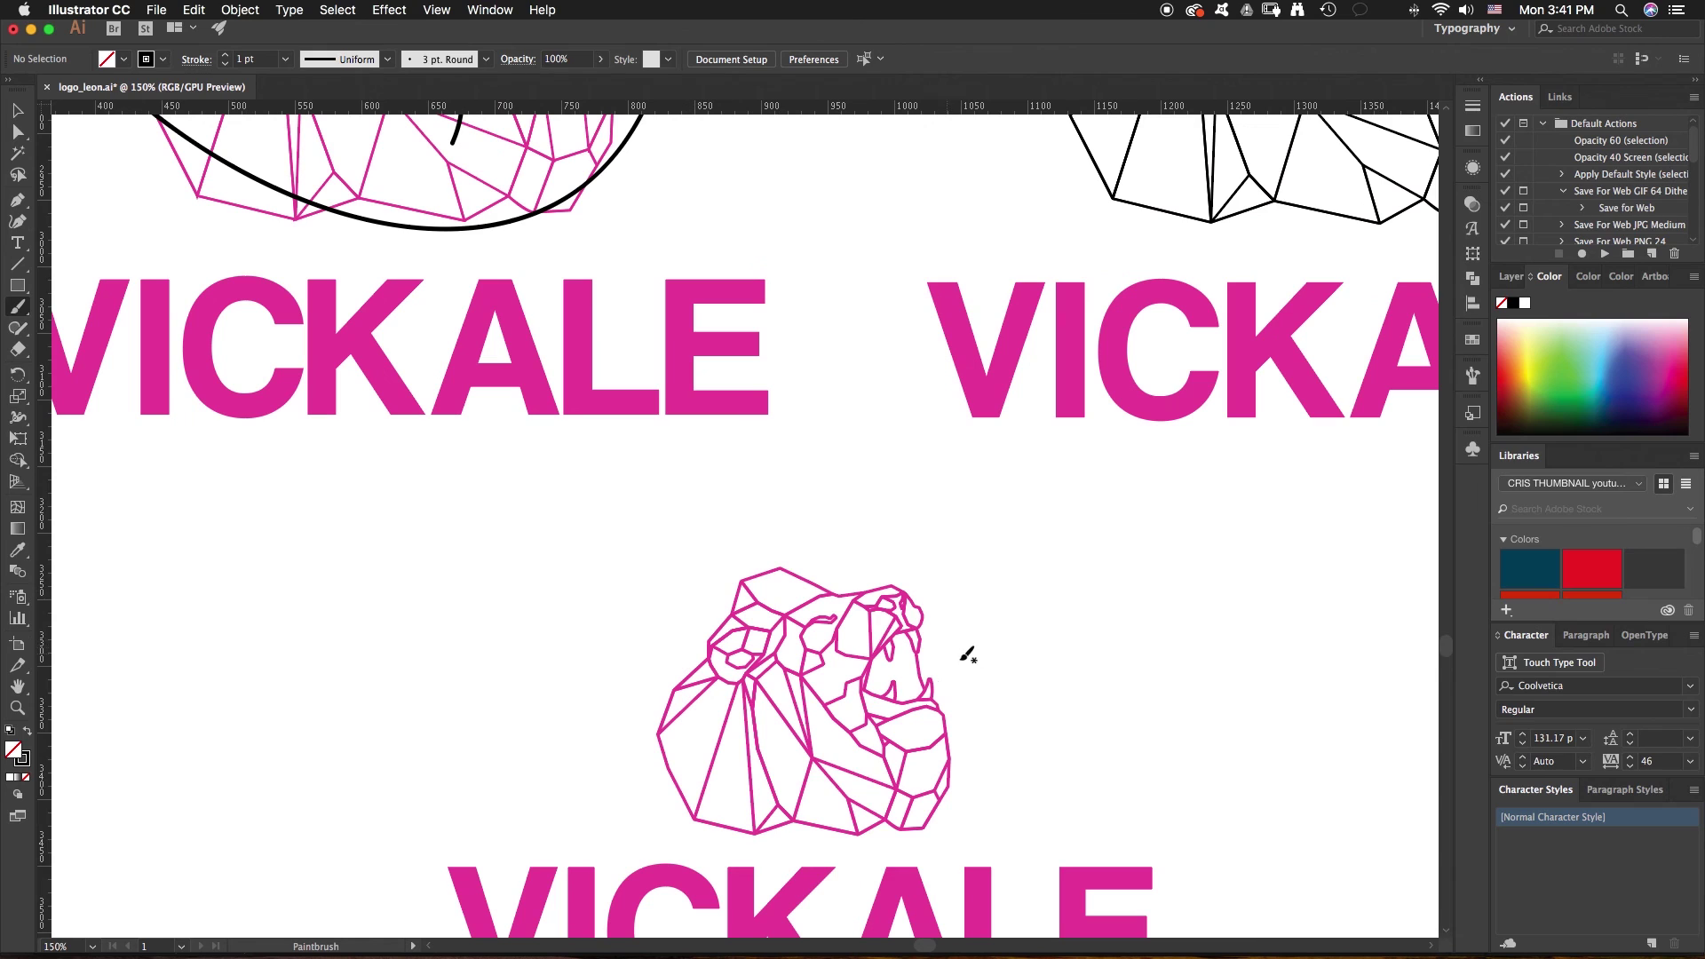
scroll(1020, 658, down, 5)
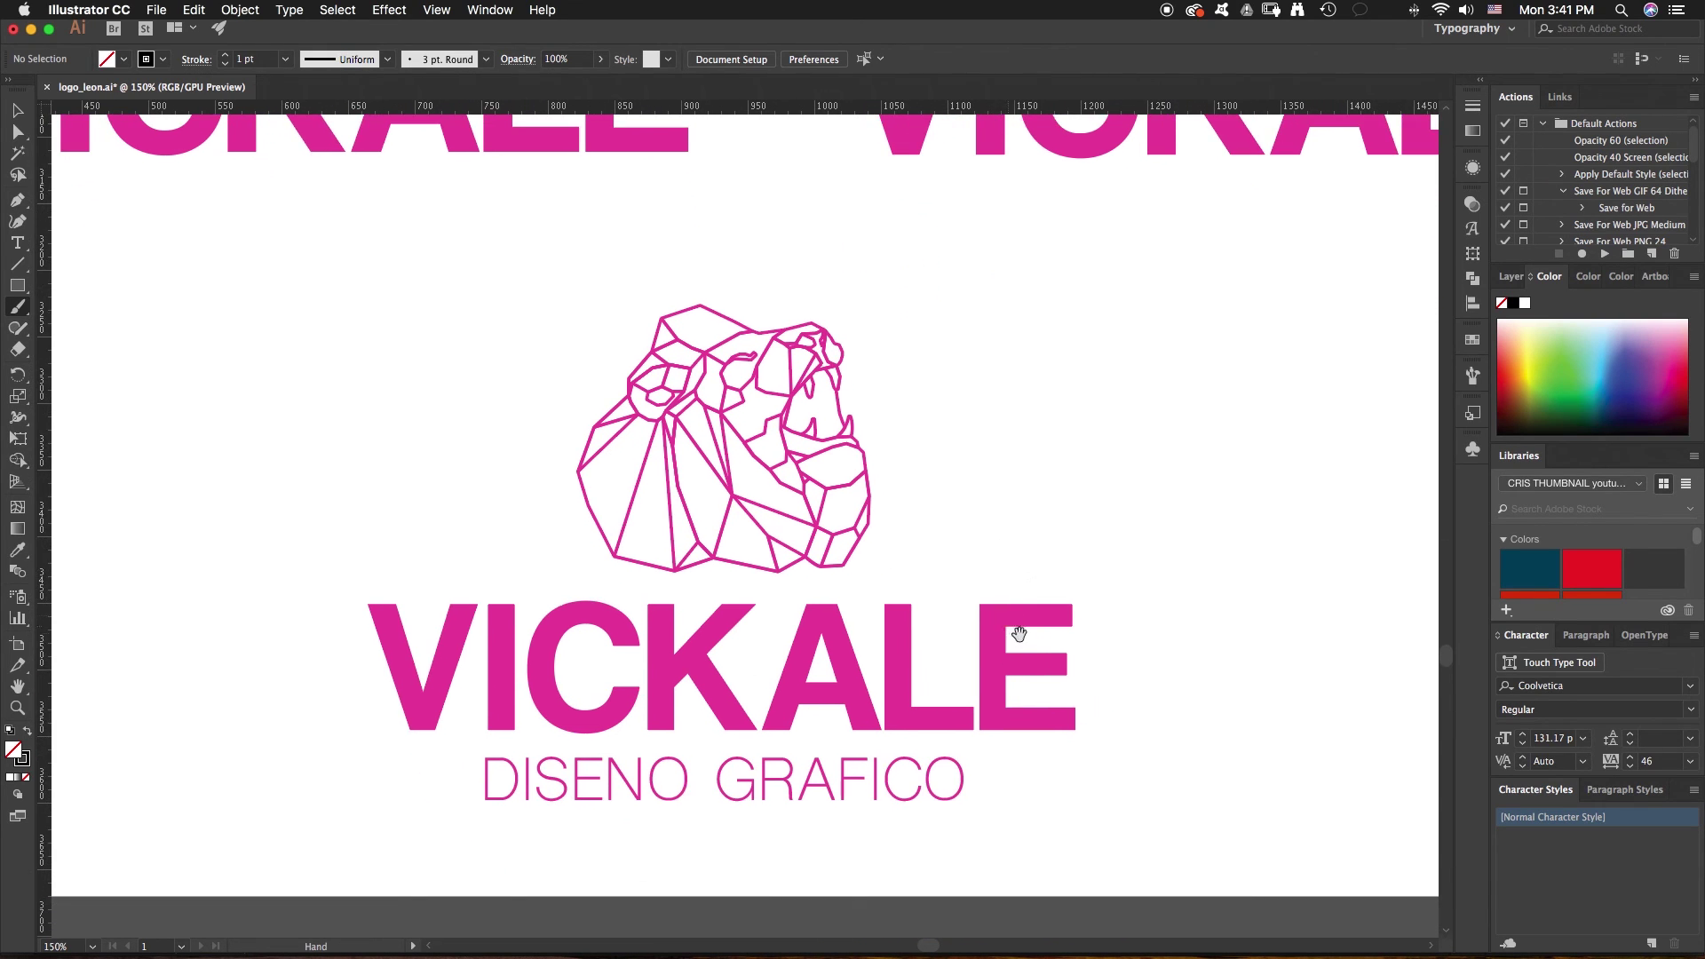
scroll(1015, 632, down, 2)
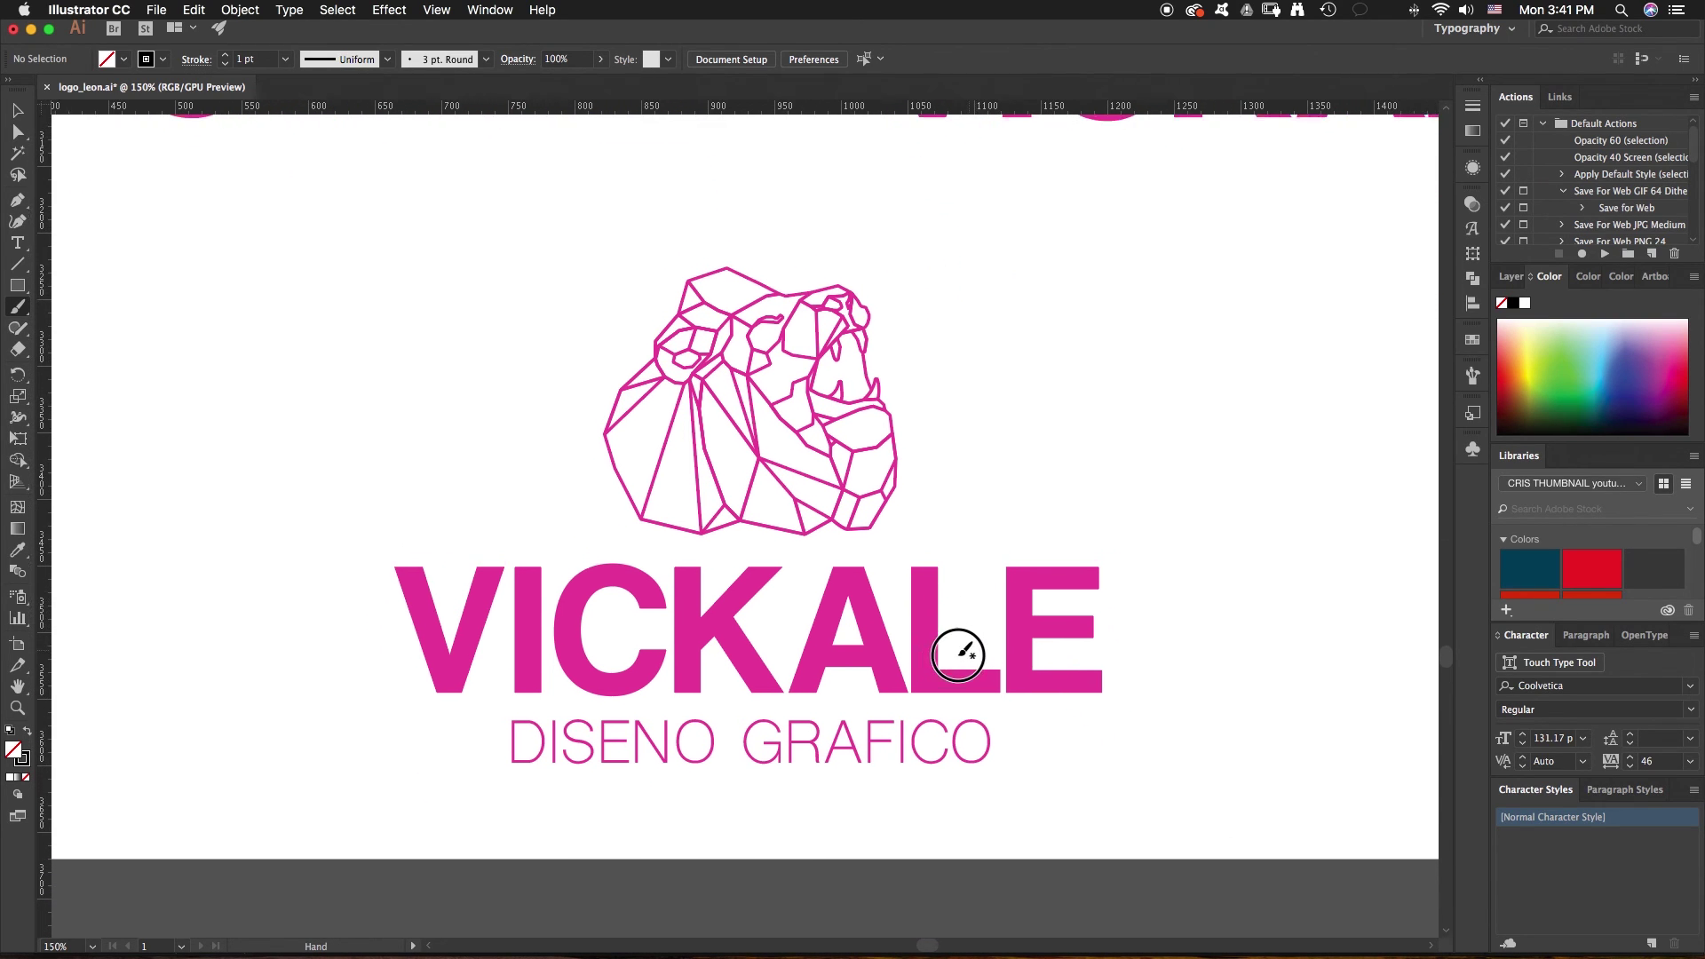
scroll(960, 654, right, 1)
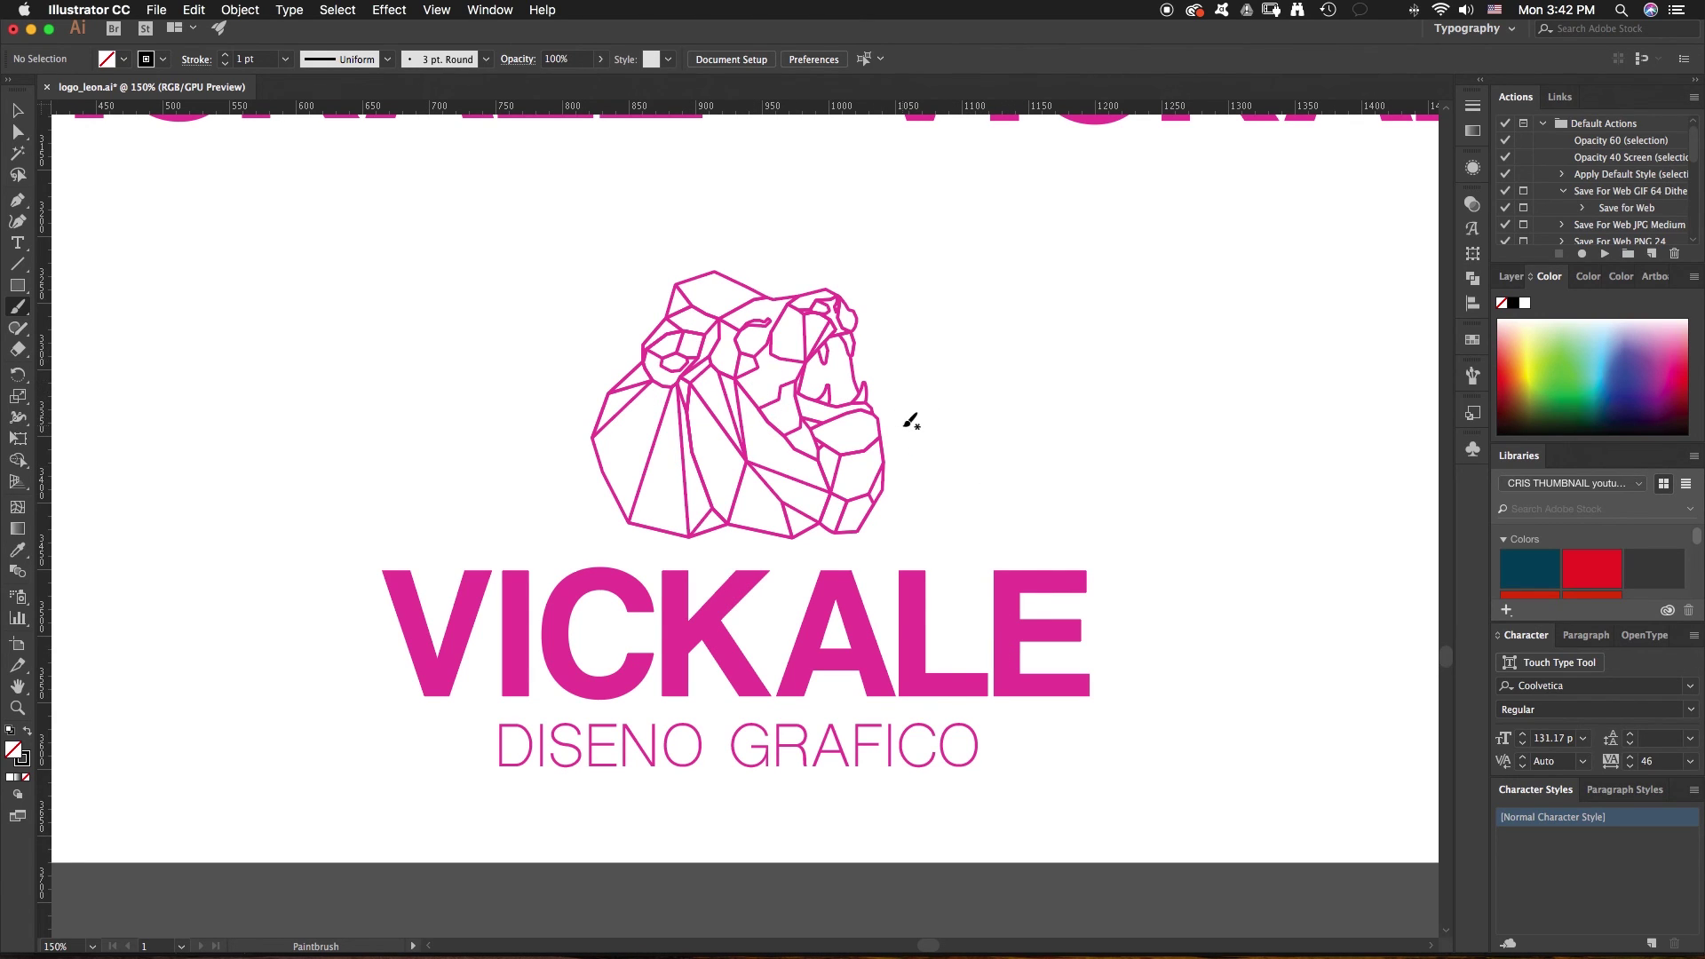
Examine the final grey line-art lion logo with the VICKALE wordmark and DISEÑO GRÁFICO tagline on the artboard below the pink versions
key(super+minus)
key(super+minus)
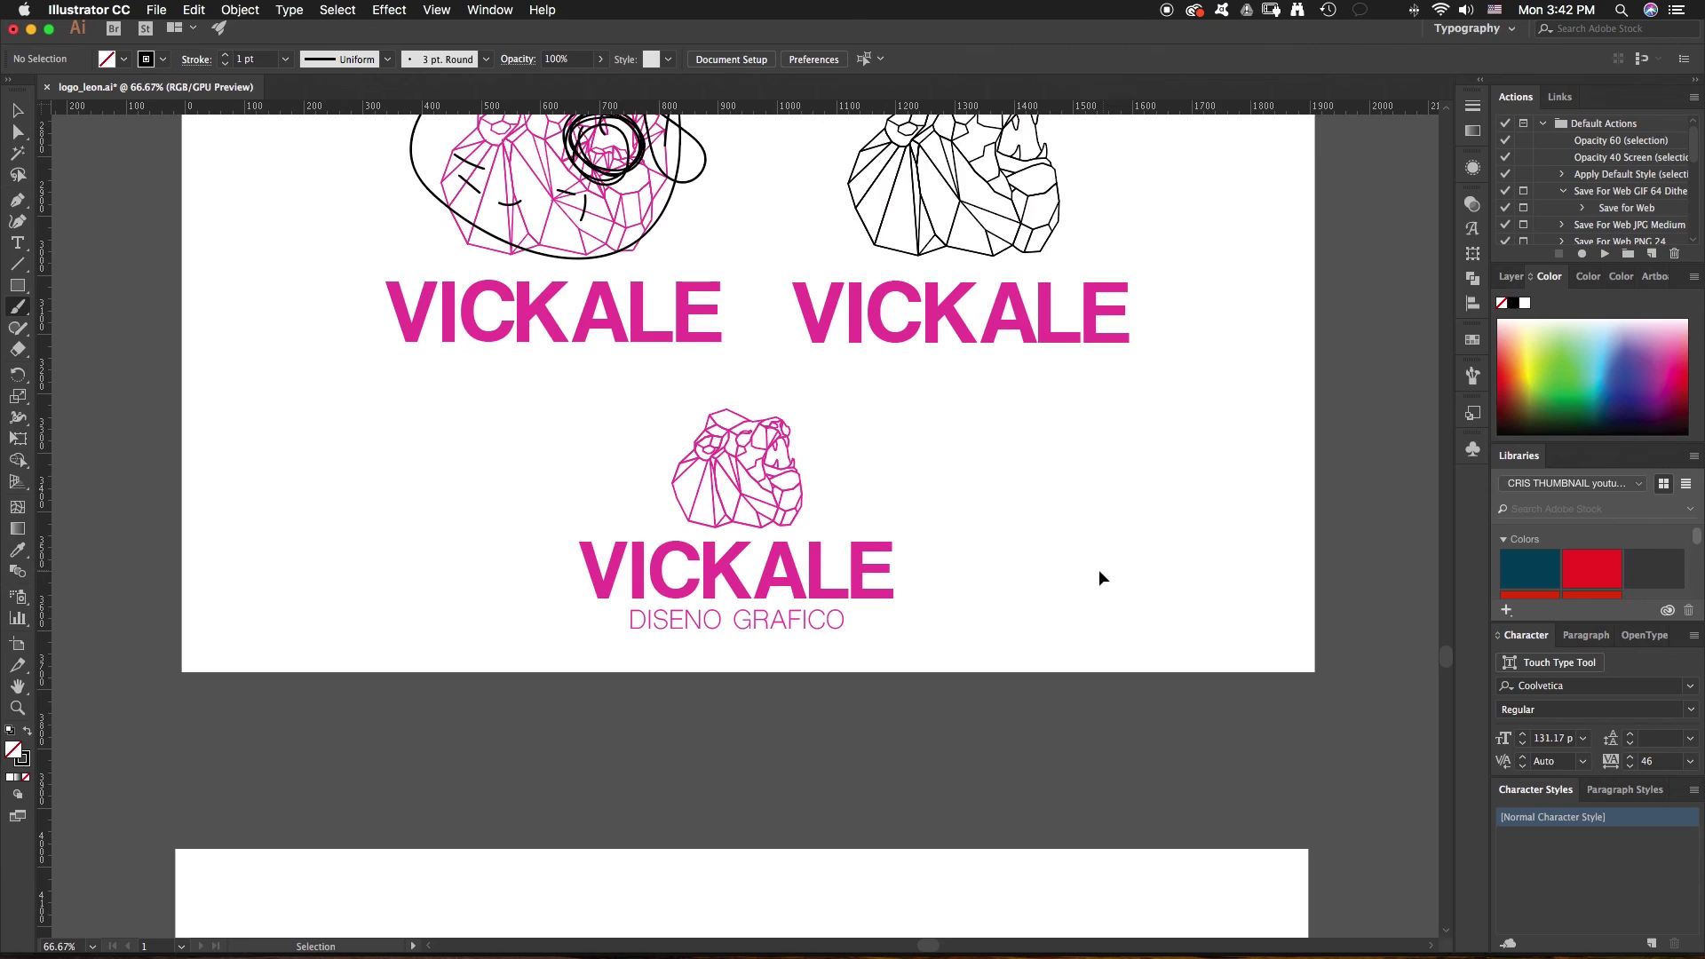
key(super+minus)
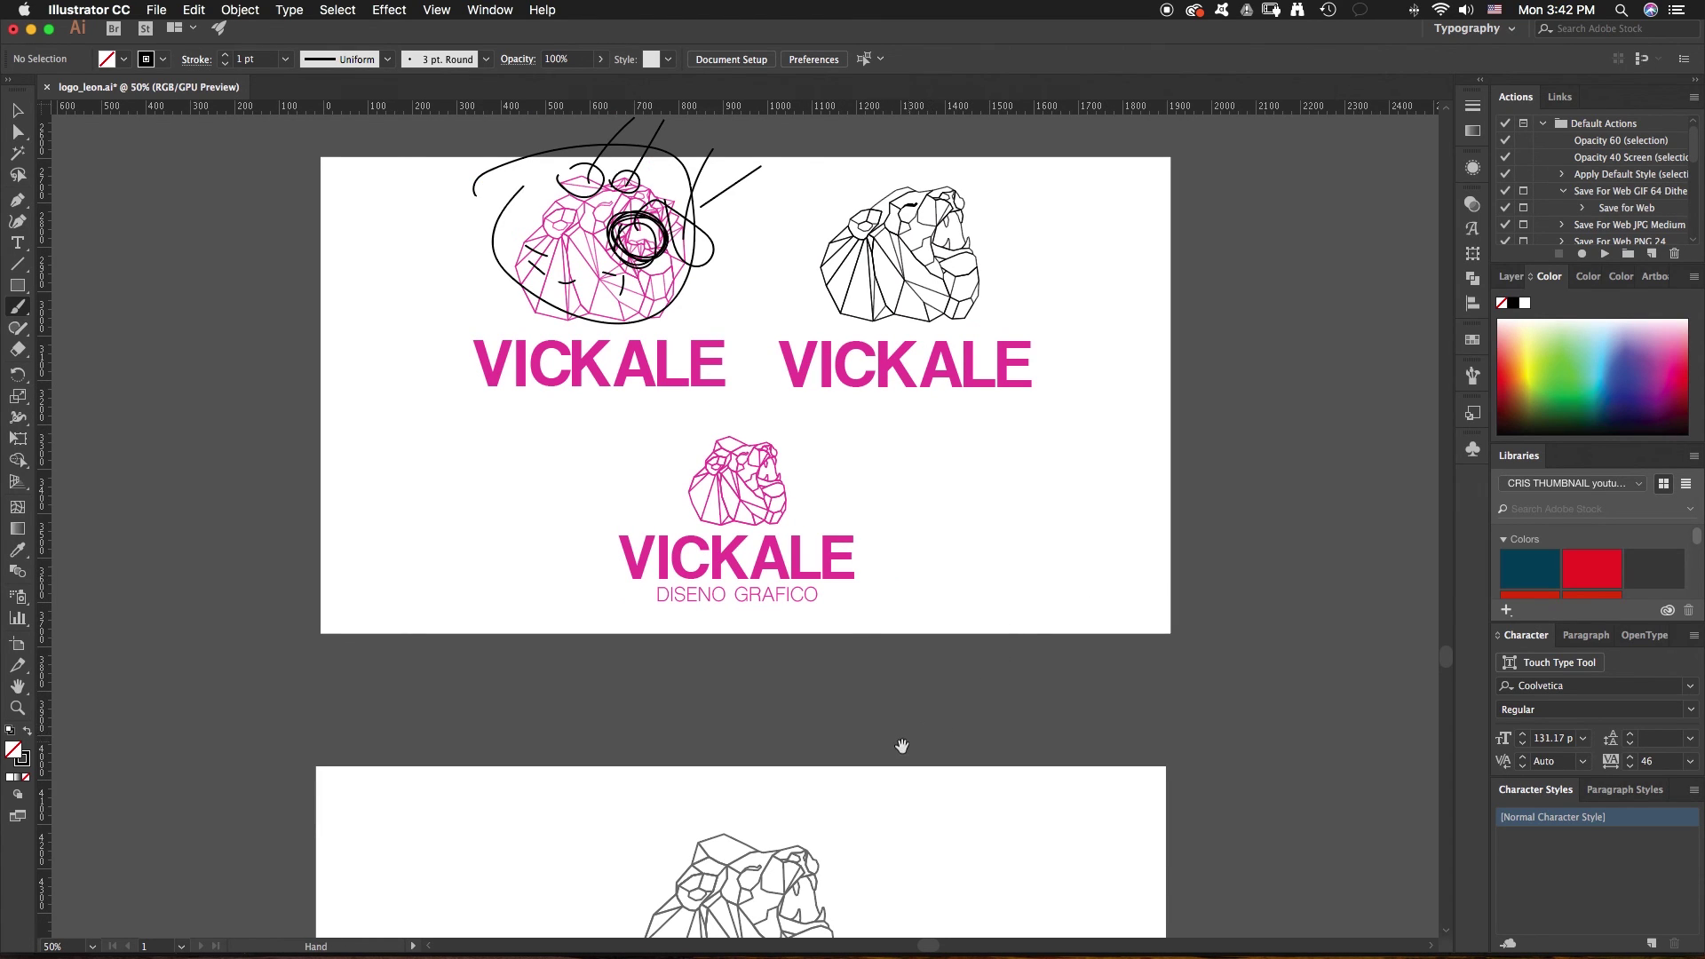
scroll(887, 788, down, 10)
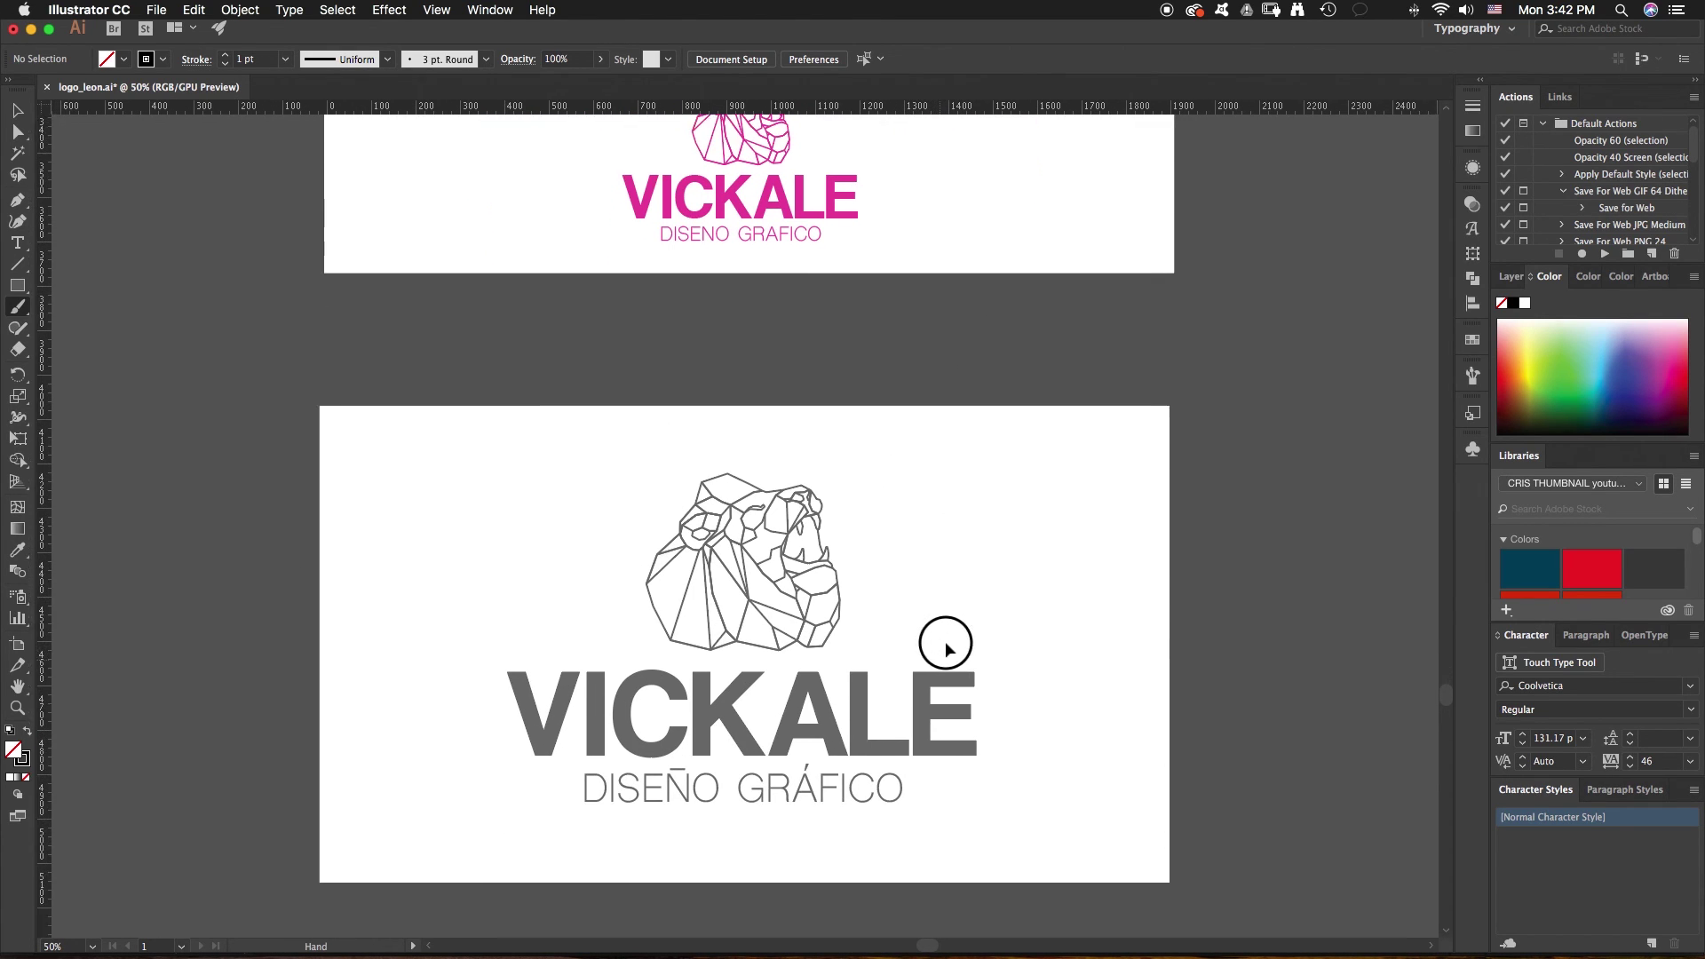
scroll(943, 655, down, 4)
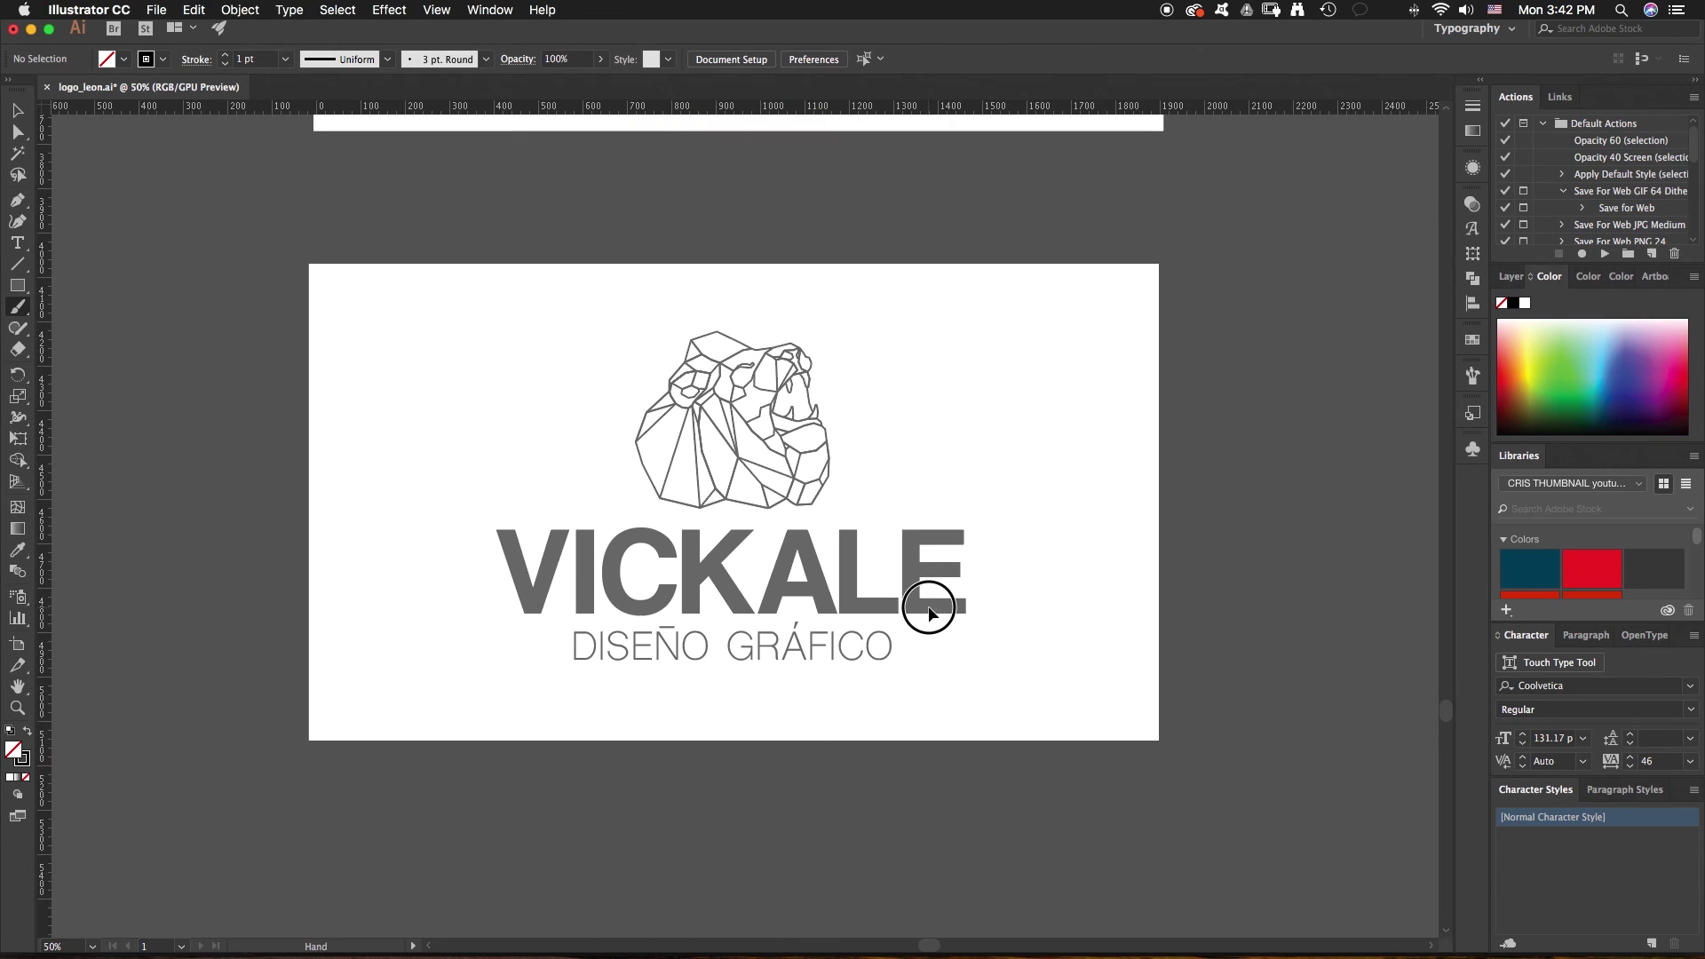
key(super+equal)
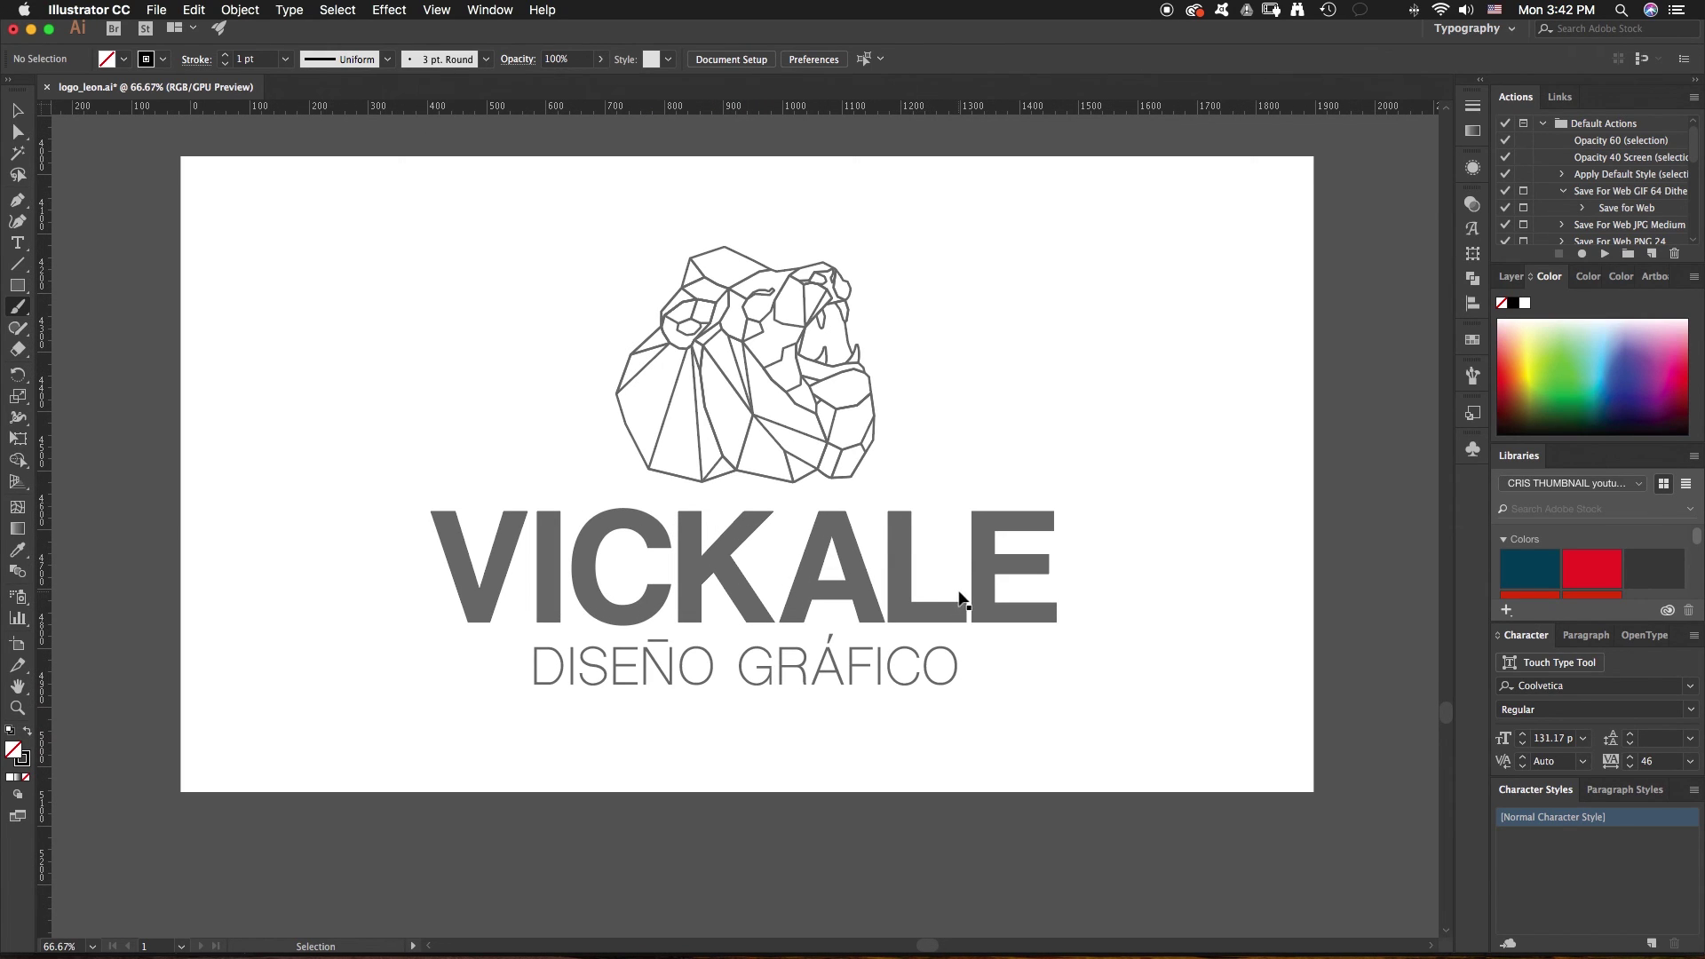
key(super+equal)
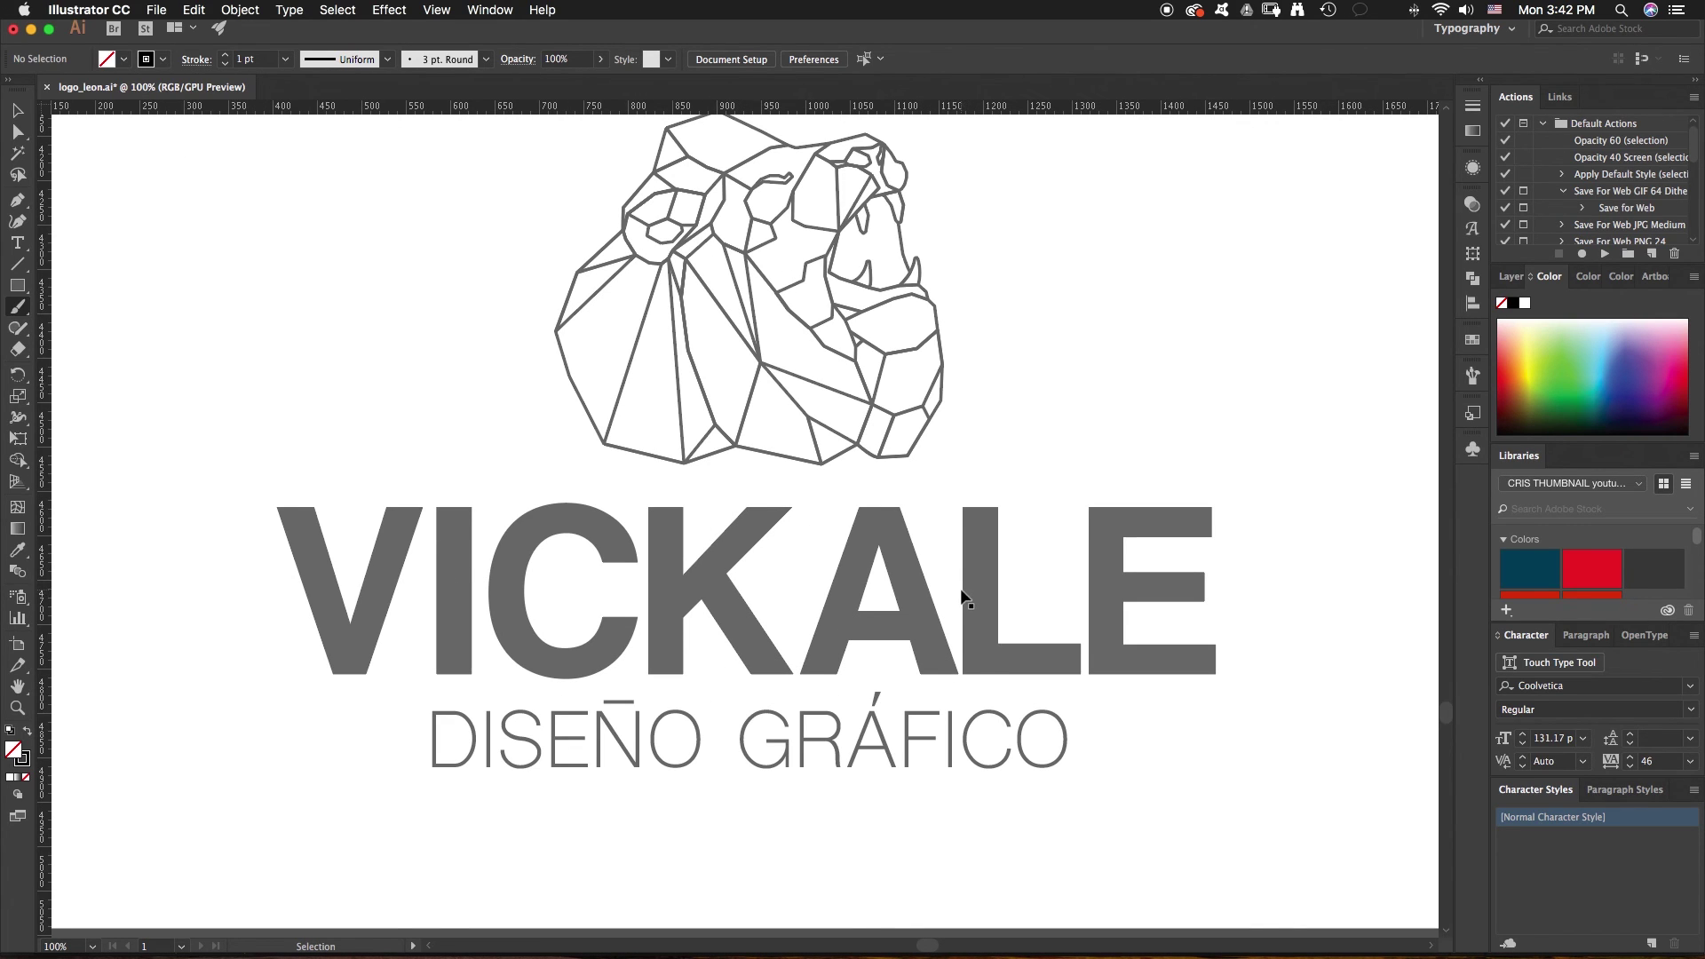
key(super+minus)
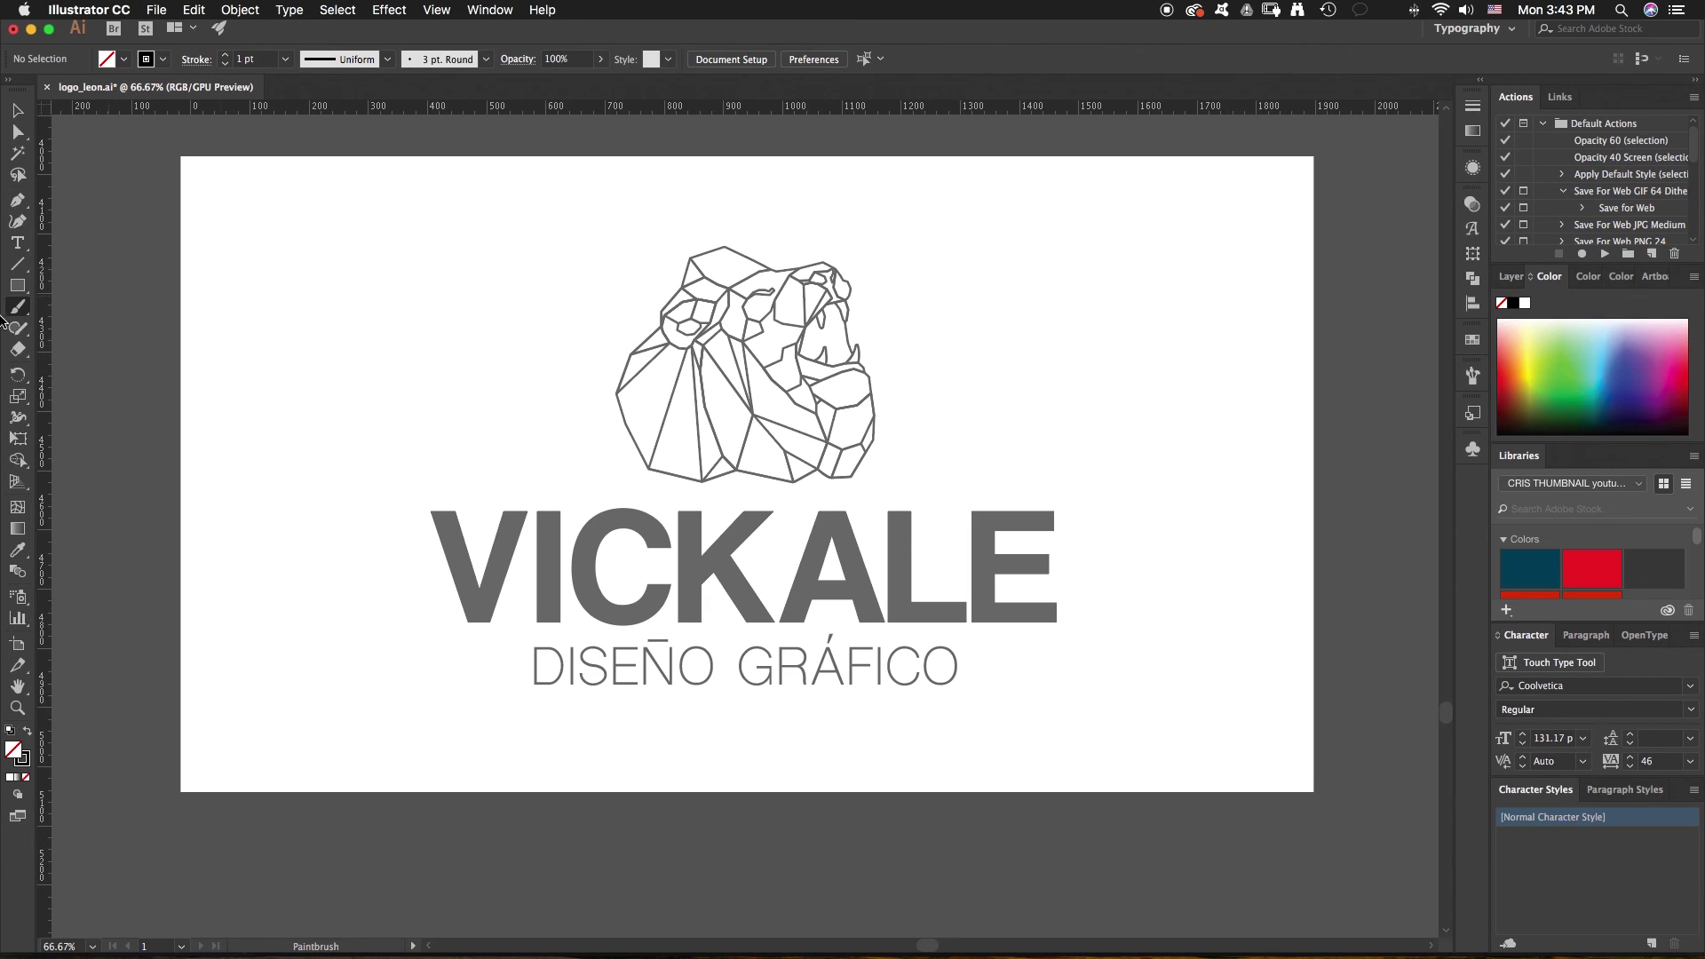
Switch to Photoshop to view the white VICKALE logo over the dark lion photo in instagram_lion.psd
mouse_move(4, 320)
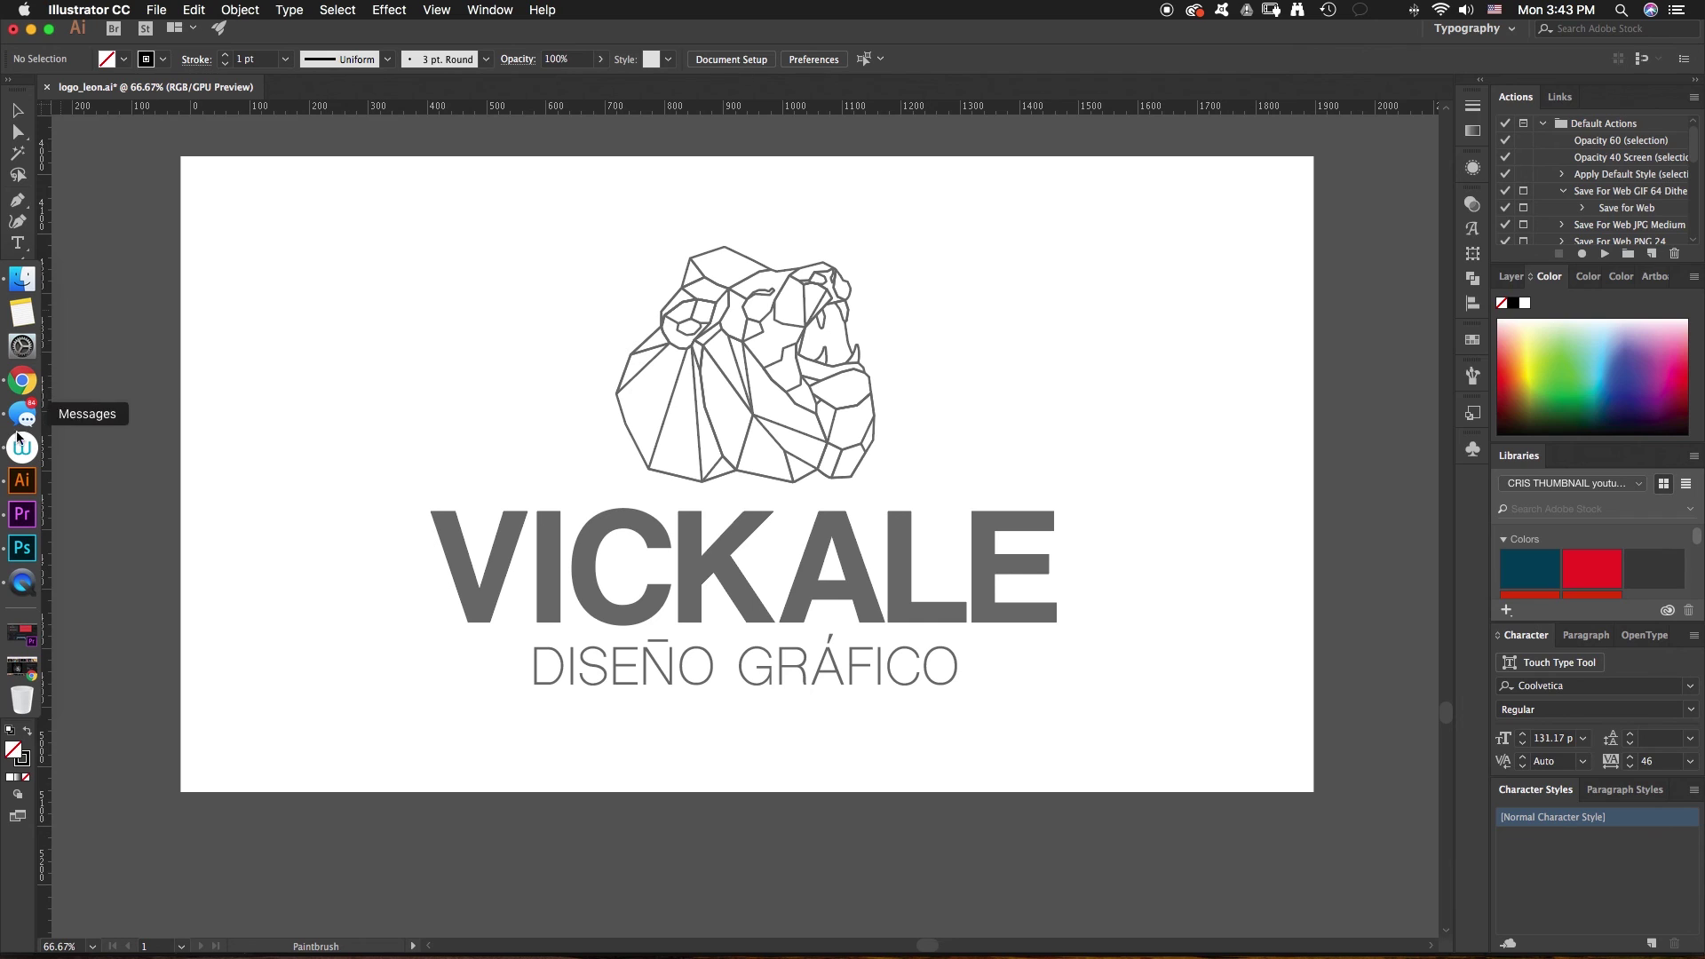
click(23, 548)
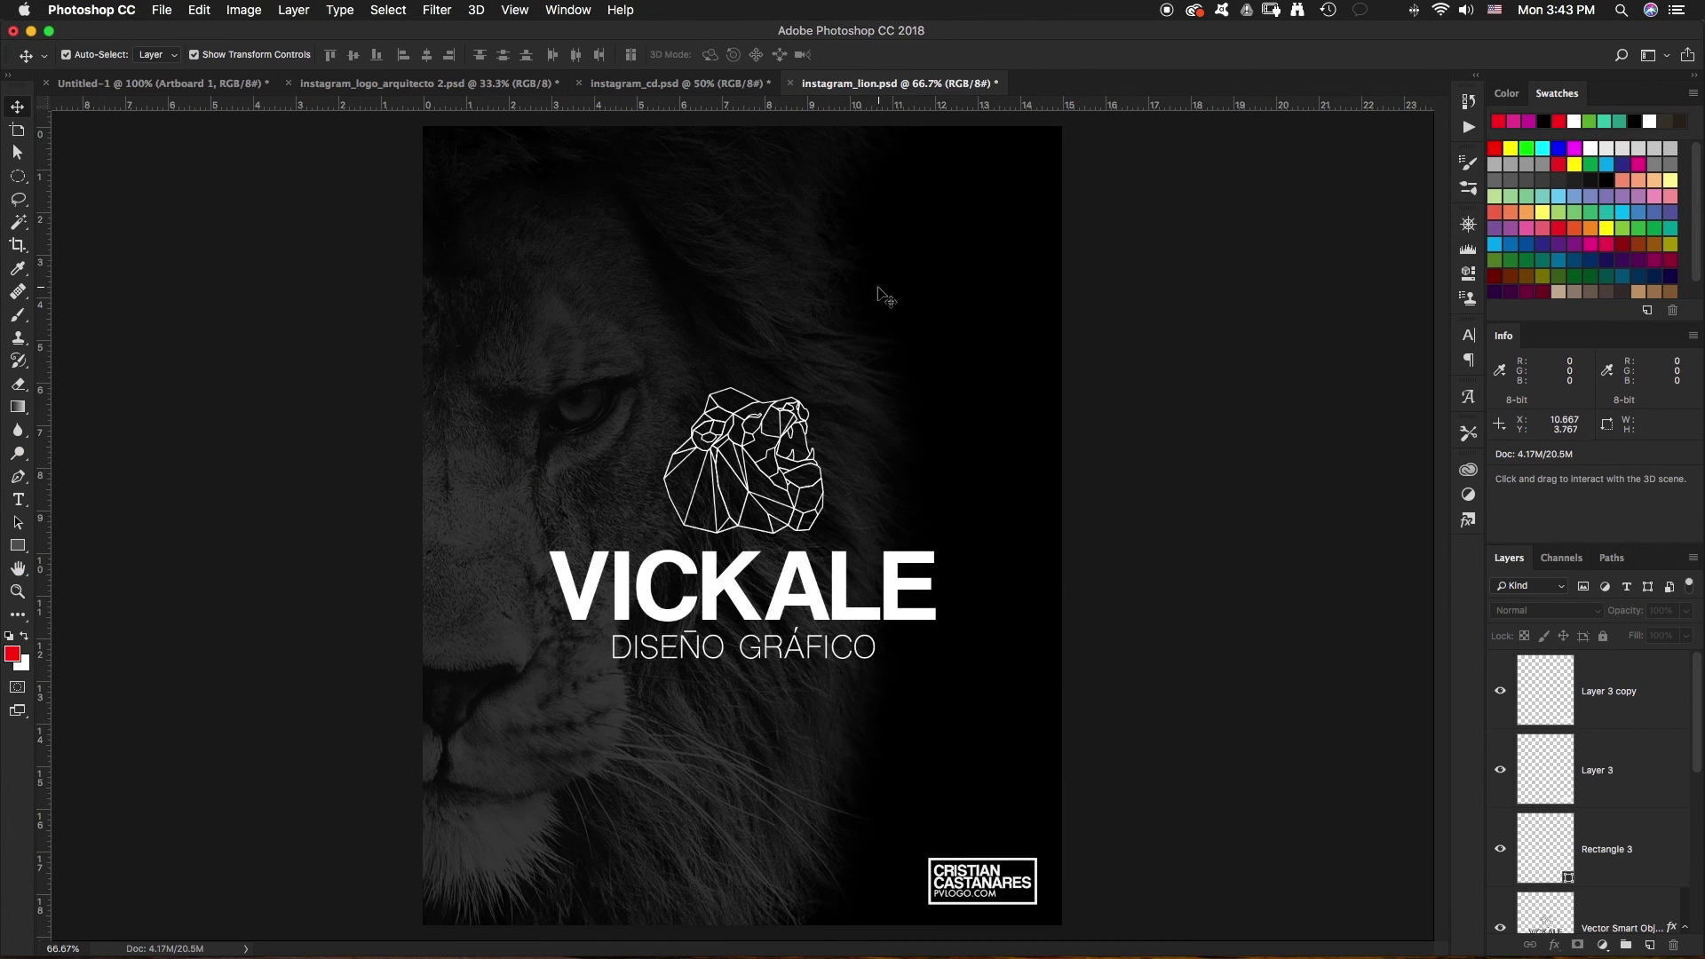